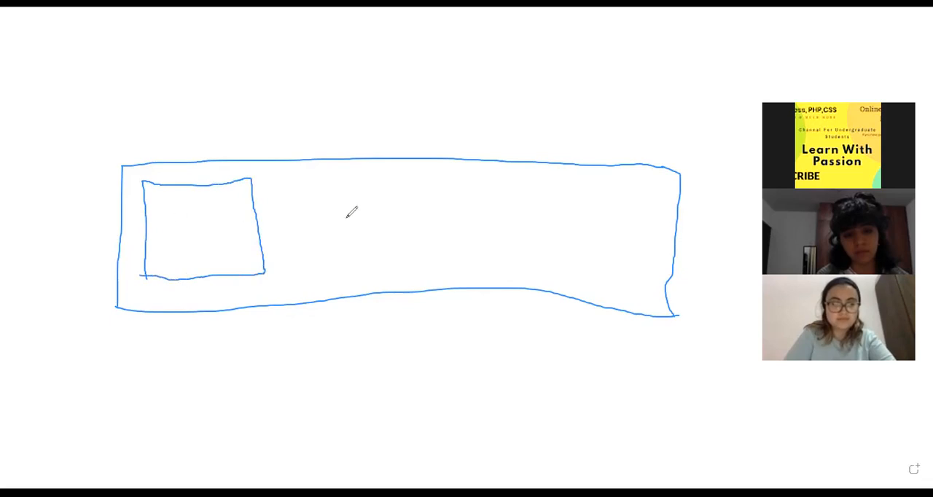
# - Draw two more boxes beside the first one inside the long rectangle, and number the three boxes 1, 2 and 3
pyautogui.moveTo(314, 186); pyautogui.dragTo(324, 268)
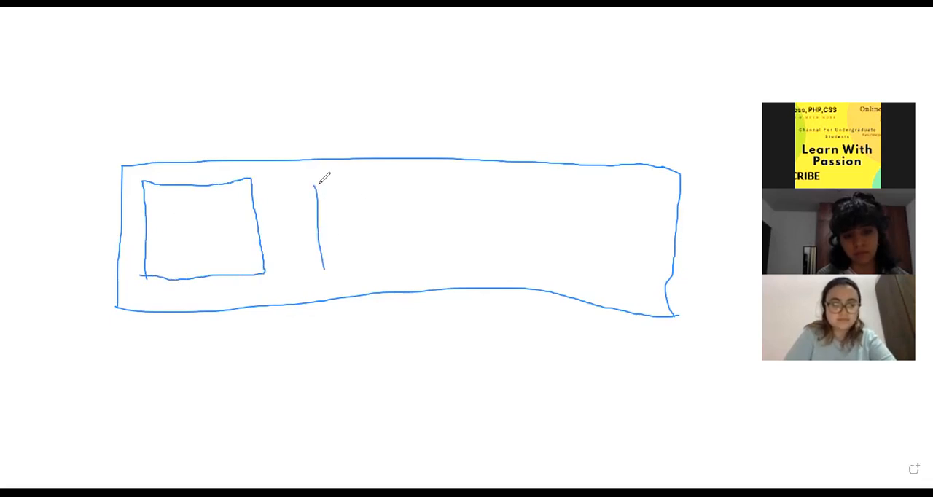
pyautogui.moveTo(315, 185)
pyautogui.mouseDown()
pyautogui.moveTo(446, 174)
pyautogui.moveTo(445, 260)
pyautogui.moveTo(325, 266)
pyautogui.mouseUp()
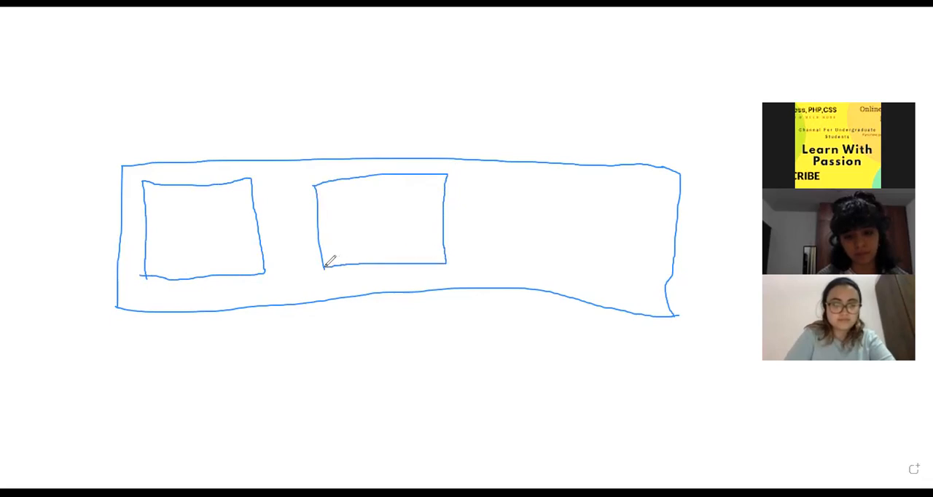
pyautogui.moveTo(515, 179); pyautogui.dragTo(519, 270)
pyautogui.moveTo(514, 177)
pyautogui.mouseDown()
pyautogui.moveTo(629, 184)
pyautogui.moveTo(626, 276)
pyautogui.moveTo(513, 268)
pyautogui.mouseUp()
pyautogui.moveTo(184, 206); pyautogui.dragTo(196, 246)
pyautogui.moveTo(368, 198)
pyautogui.mouseDown()
pyautogui.moveTo(391, 211)
pyautogui.moveTo(367, 224)
pyautogui.moveTo(404, 235)
pyautogui.mouseUp()
pyautogui.moveTo(561, 203)
pyautogui.mouseDown()
pyautogui.moveTo(586, 230)
pyautogui.moveTo(560, 237)
pyautogui.mouseUp()
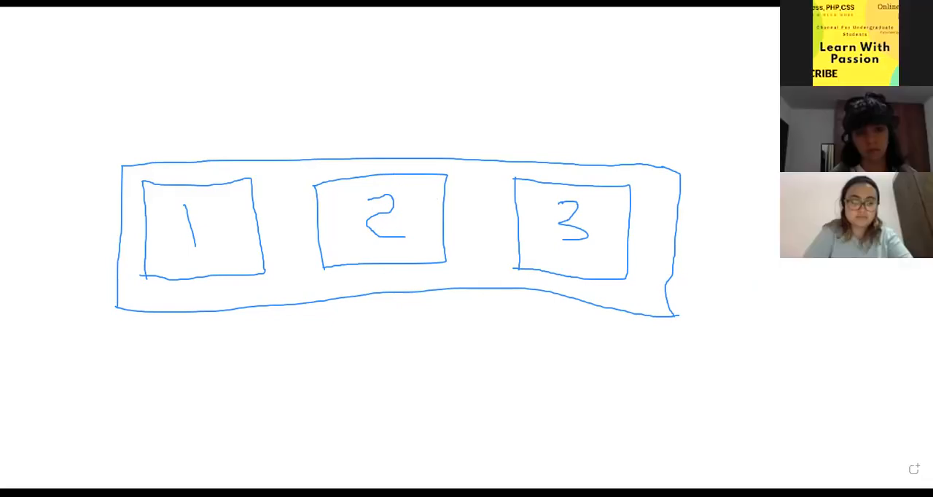
# - Switch to the Webflow Designer and set the container's background colour to light grey #adabab
pyautogui.hotkey('alt', 'Tab')
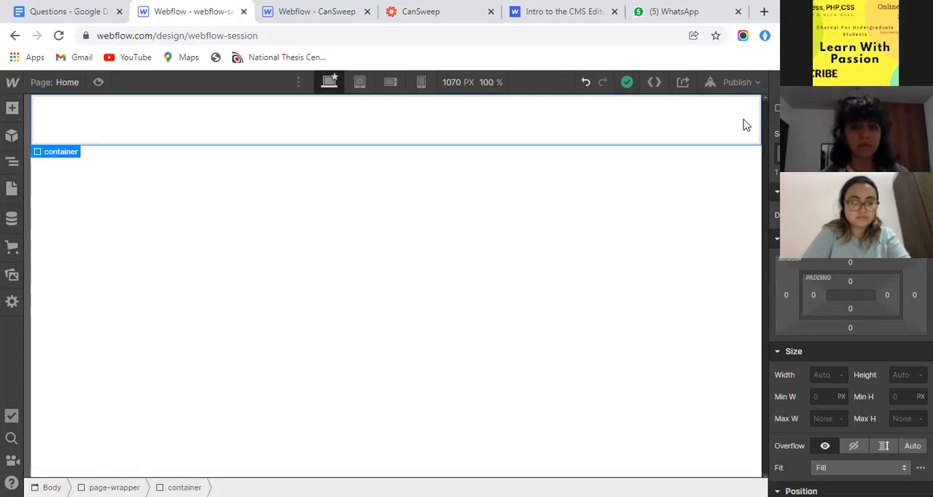
pyautogui.scroll(-5, 859, 288)
pyautogui.click(818, 254)
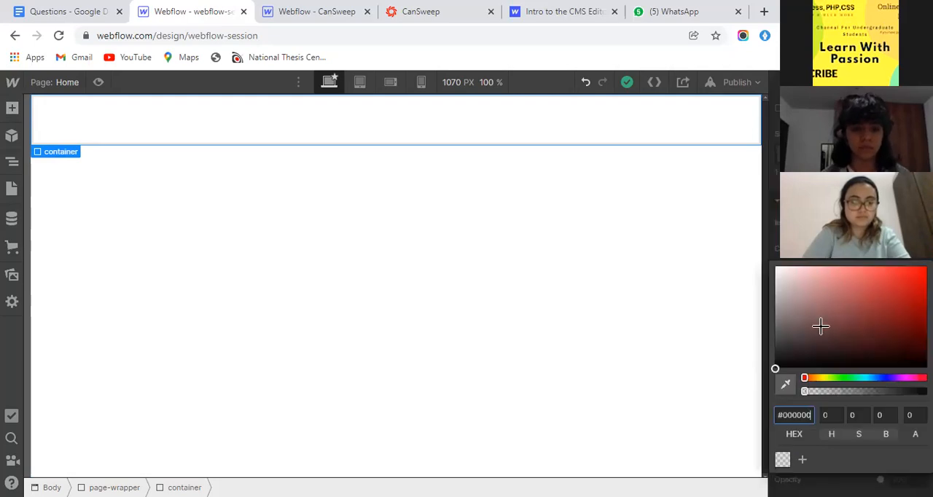
pyautogui.click(783, 321)
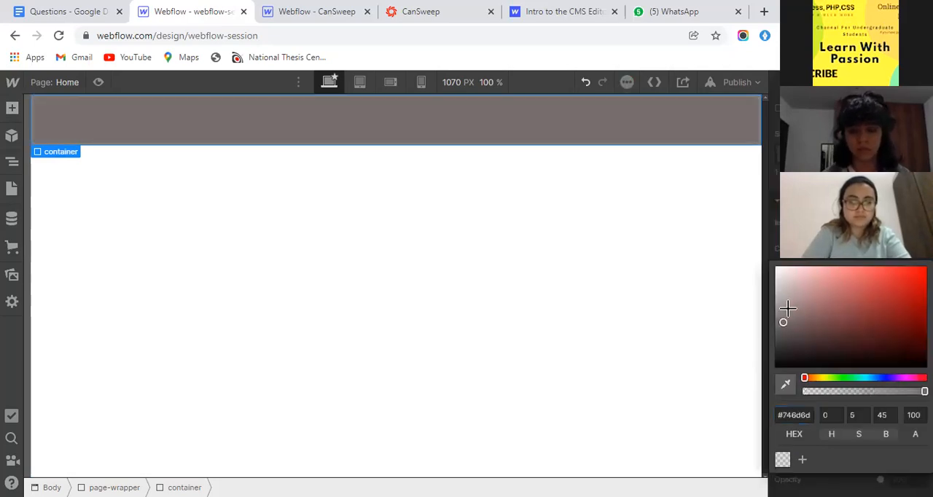
pyautogui.click(789, 335)
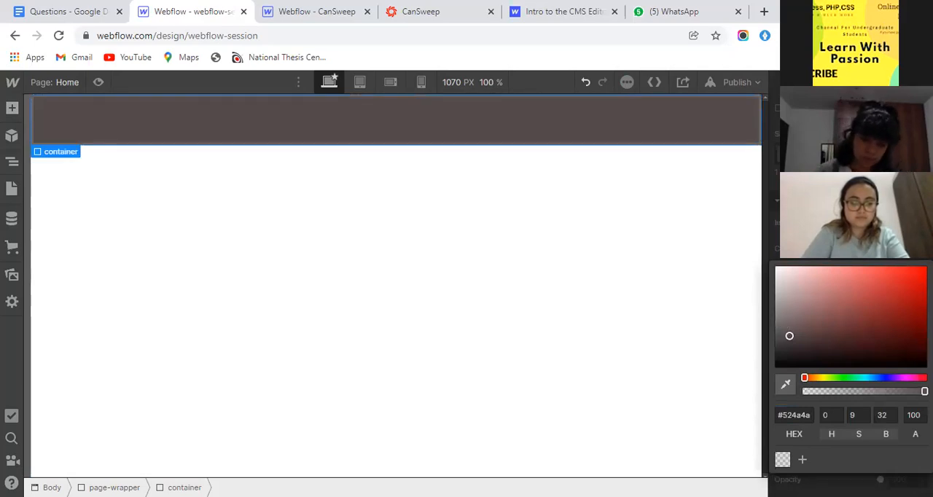
pyautogui.click(781, 322)
pyautogui.moveTo(776, 310); pyautogui.dragTo(777, 299)
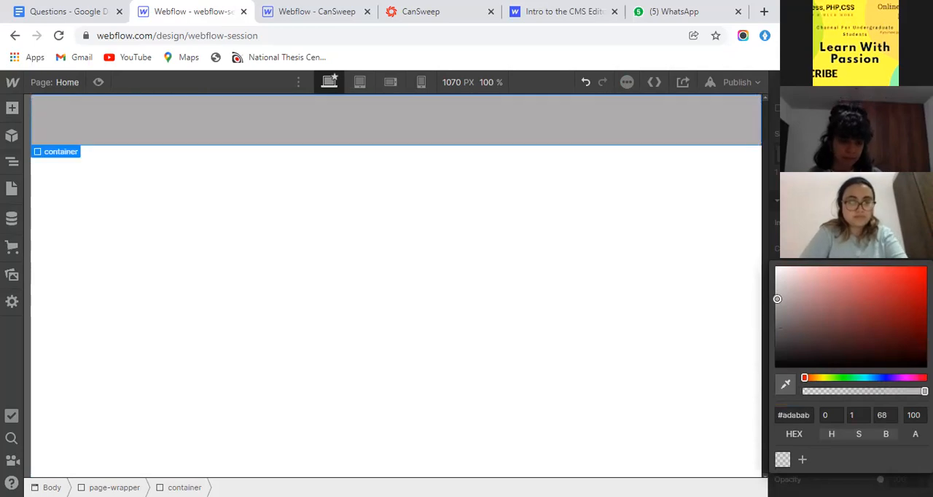
# - Set the container's padding to 40 px on all four sides
pyautogui.scroll(10, 867, 295)
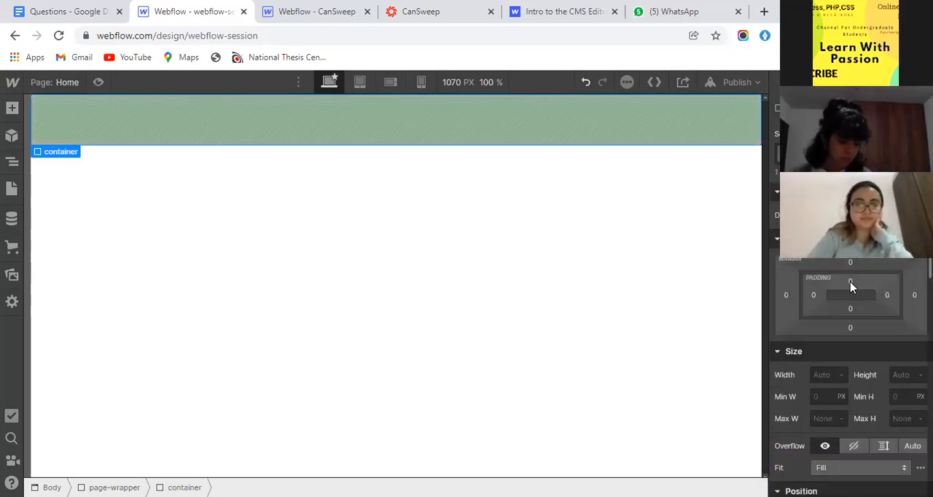
pyautogui.click(849, 281)
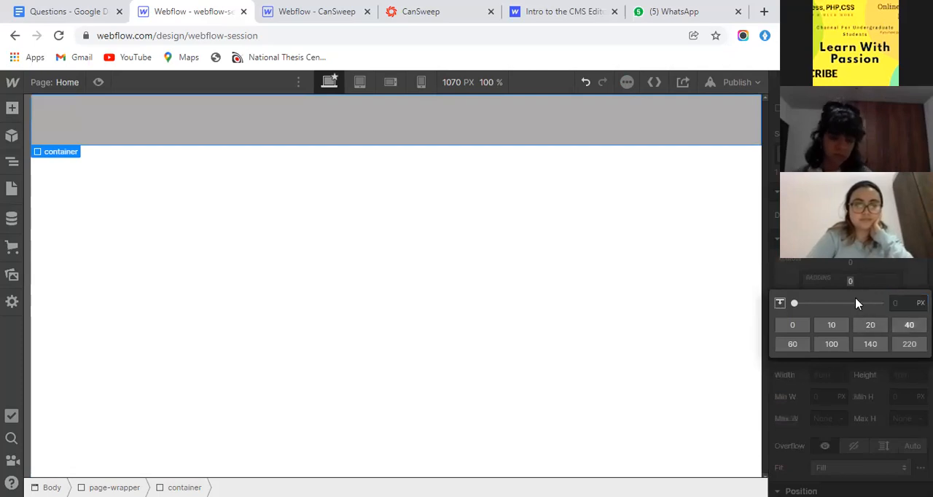
pyautogui.click(909, 324)
pyautogui.click(849, 308)
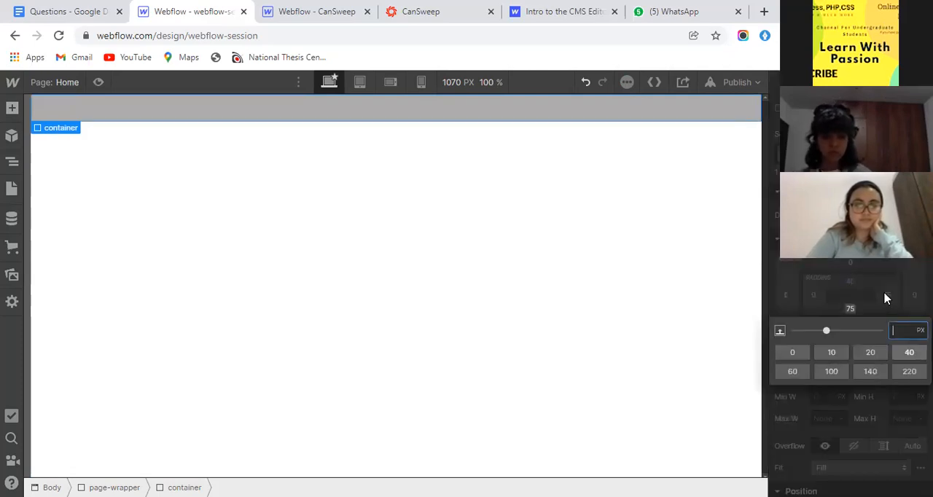
pyautogui.click(908, 353)
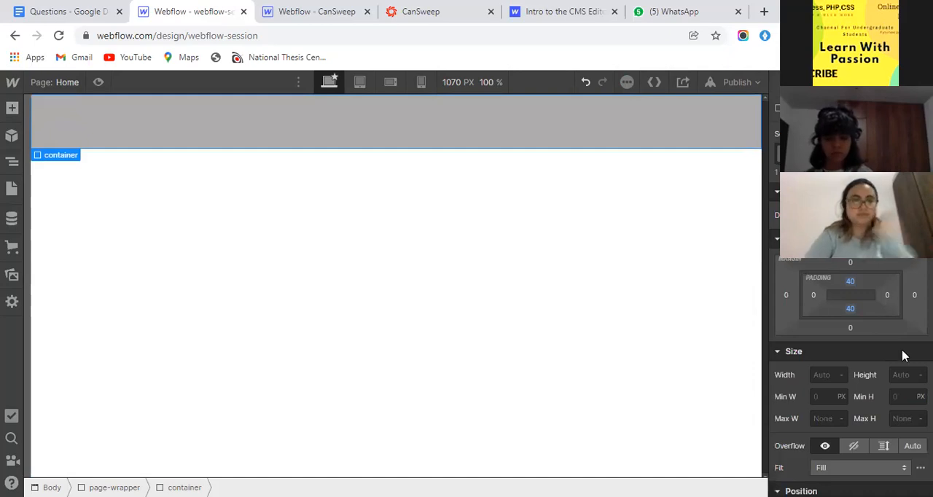
pyautogui.click(887, 294)
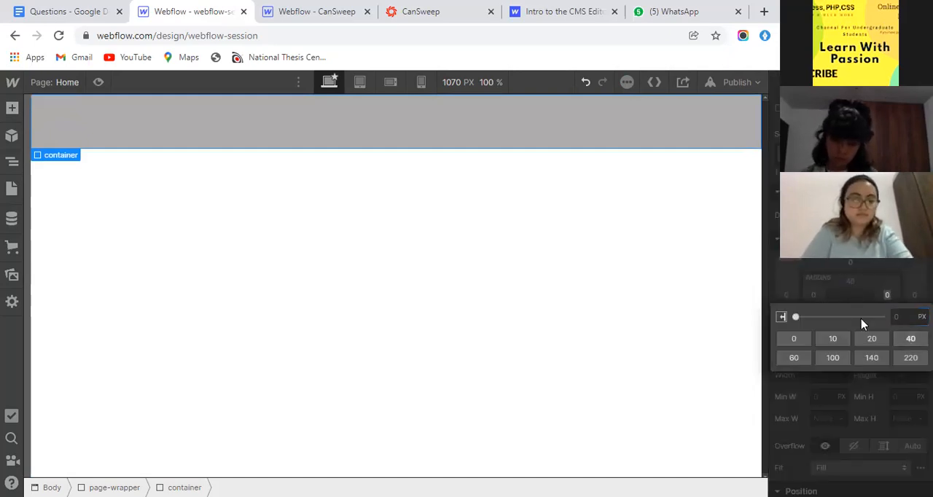
pyautogui.click(910, 338)
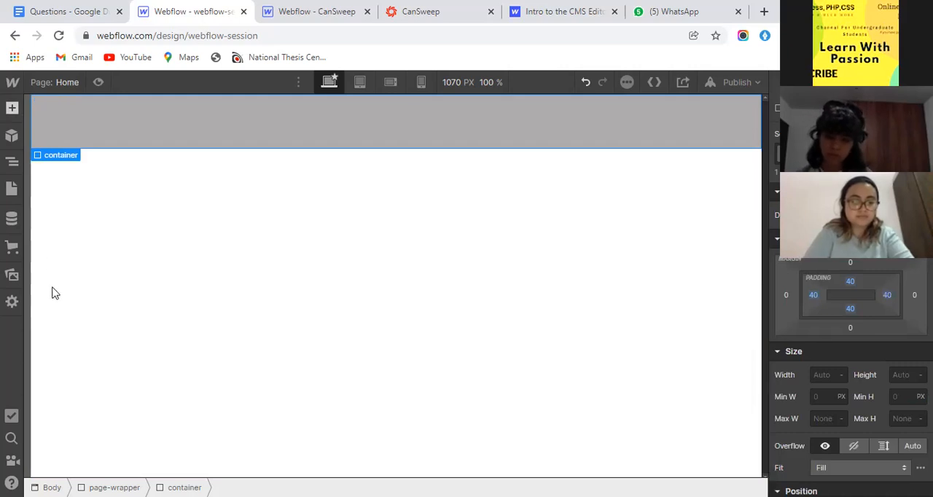
# - Add a Div Block inside the container and give it the class box-item
pyautogui.press('a')
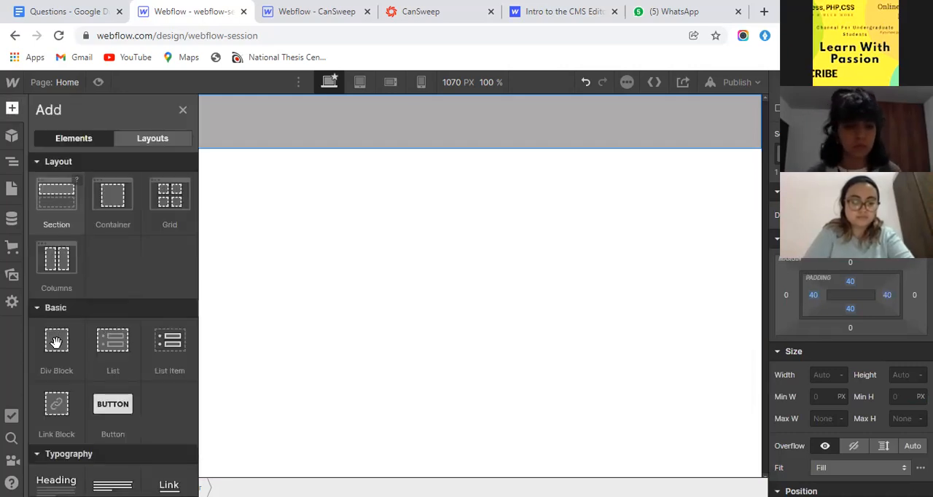
pyautogui.moveTo(56, 342); pyautogui.dragTo(104, 166)
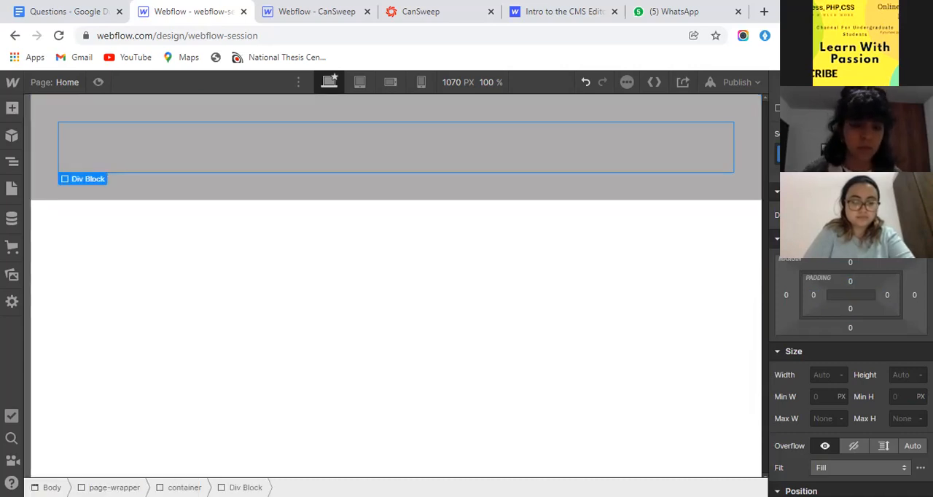
pyautogui.click(837, 154)
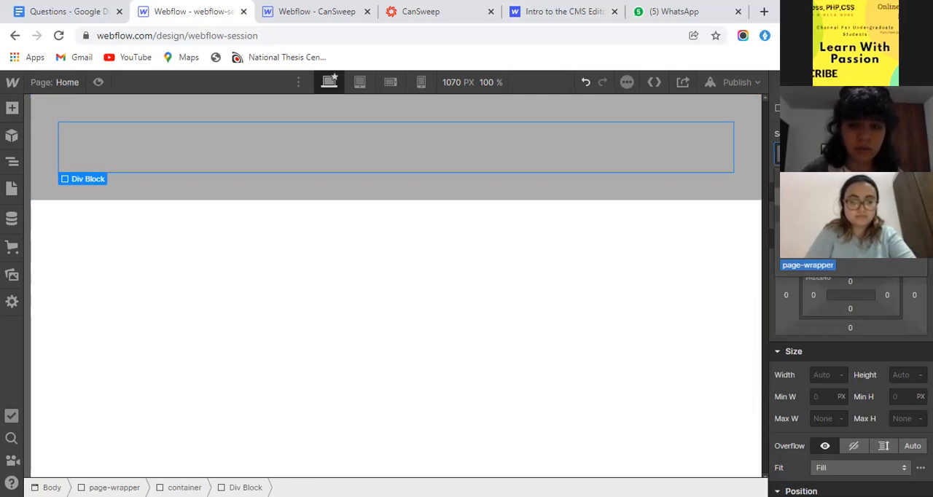
pyautogui.write('h')
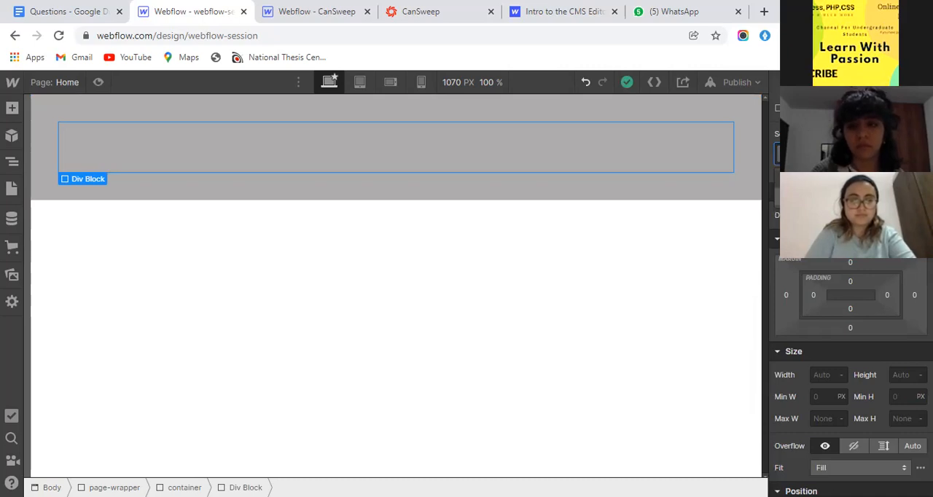
pyautogui.press('Return')
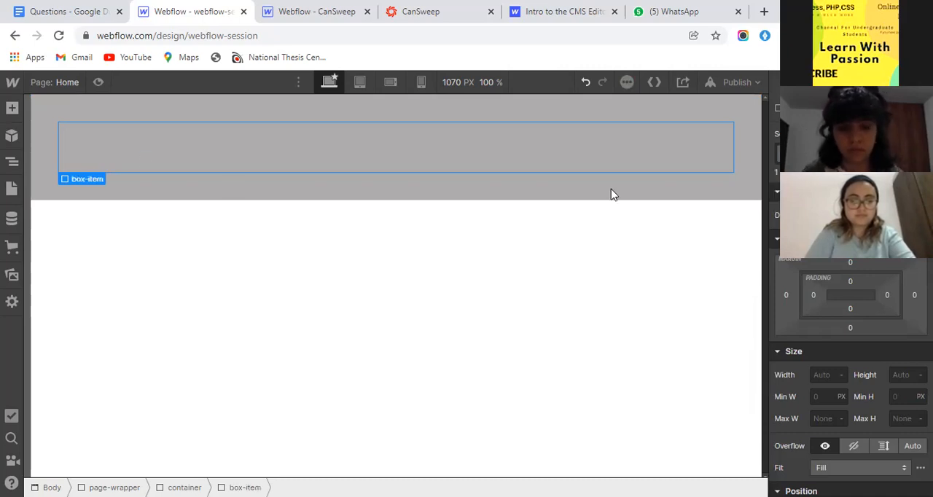
# - Set the box-item's background colour to a bright, fully saturated sky blue
pyautogui.scroll(-5, 819, 292)
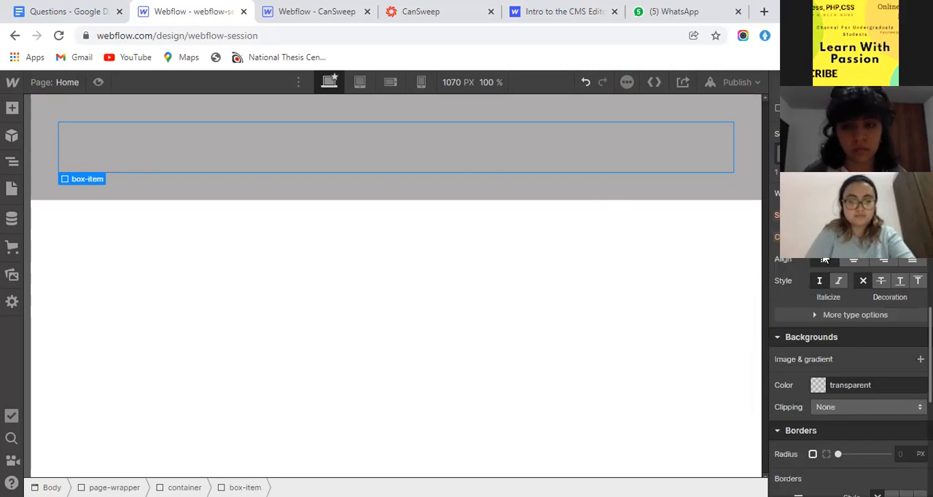
pyautogui.scroll(-2, 823, 257)
pyautogui.click(822, 254)
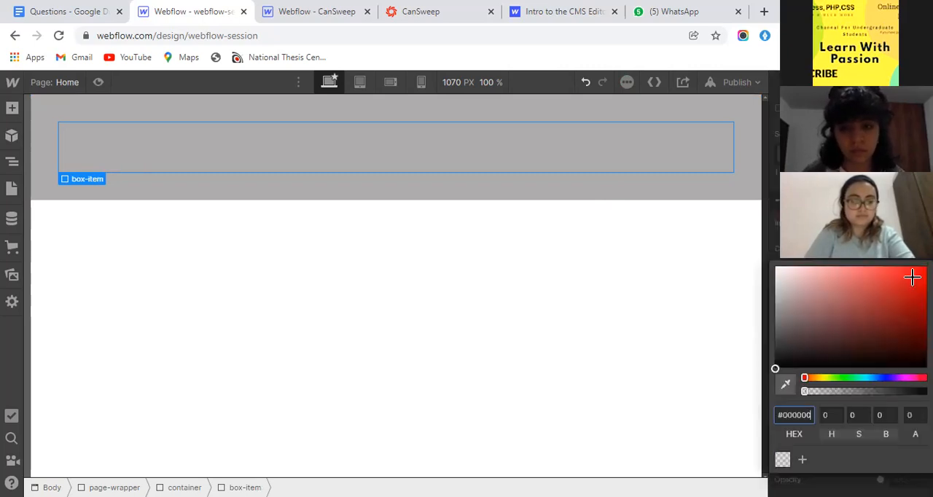
pyautogui.click(912, 276)
pyautogui.moveTo(878, 376); pyautogui.dragTo(864, 379)
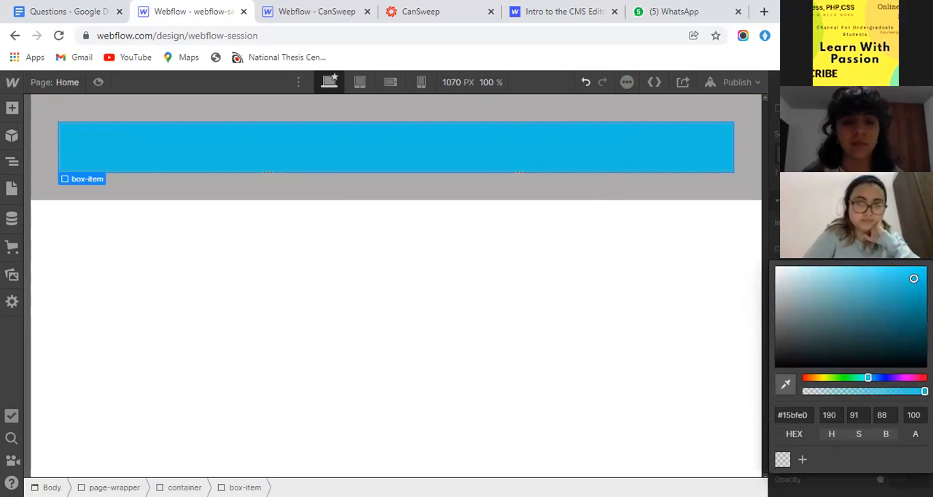
pyautogui.click(906, 314)
pyautogui.moveTo(907, 314); pyautogui.dragTo(923, 267)
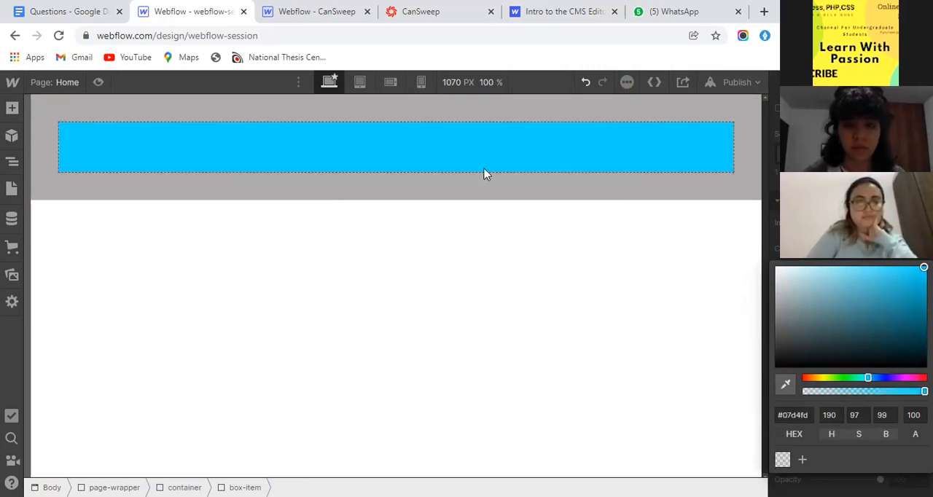
# - Add an H1 heading inside the box-item and change its text to "Box A"
pyautogui.click(11, 110)
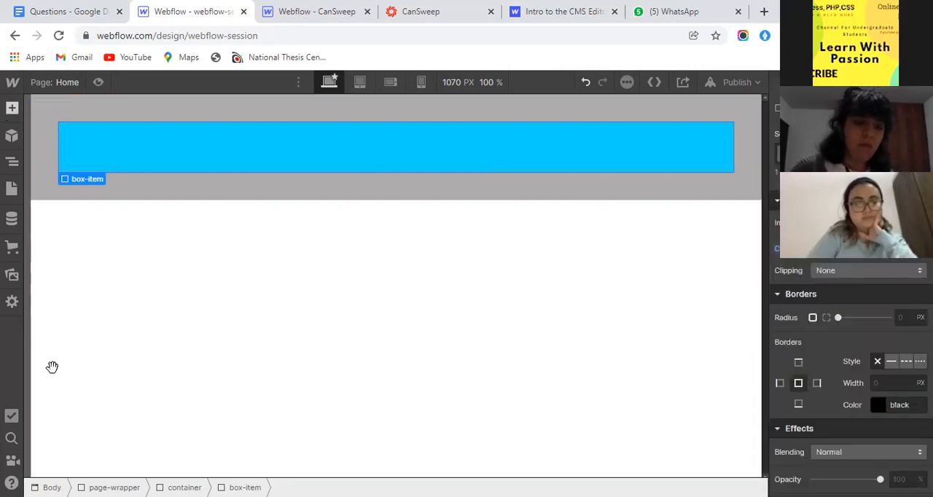
pyautogui.scroll(1, 73, 302)
pyautogui.moveTo(76, 294); pyautogui.dragTo(377, 168)
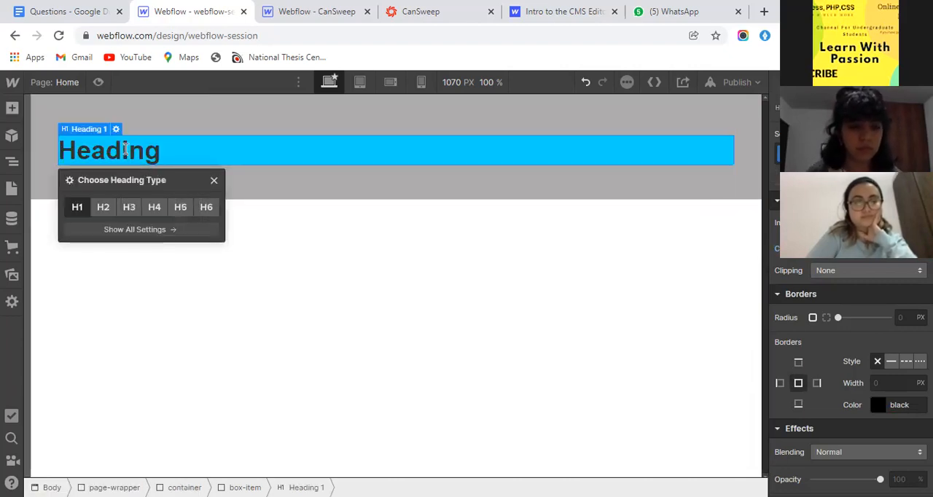
pyautogui.doubleClick(124, 149)
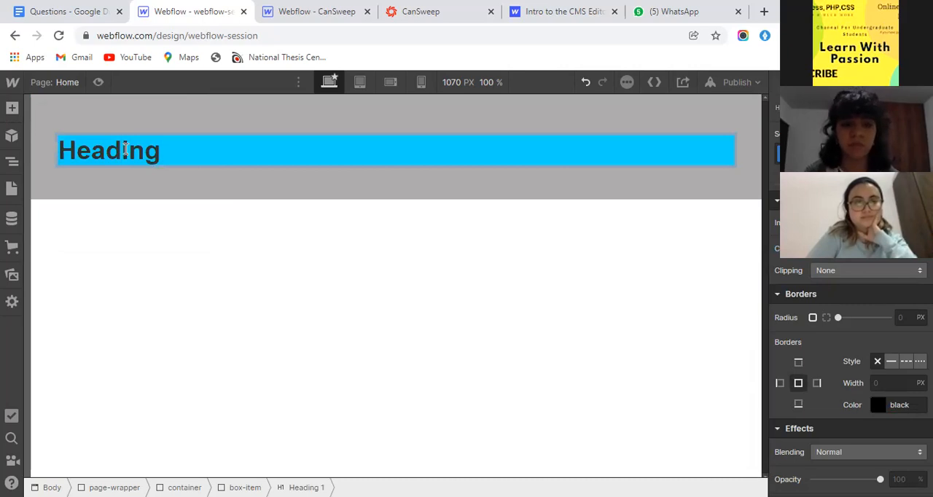
pyautogui.doubleClick(124, 150)
pyautogui.write('Boc')
pyautogui.press('BackSpace')
pyautogui.write('x A')
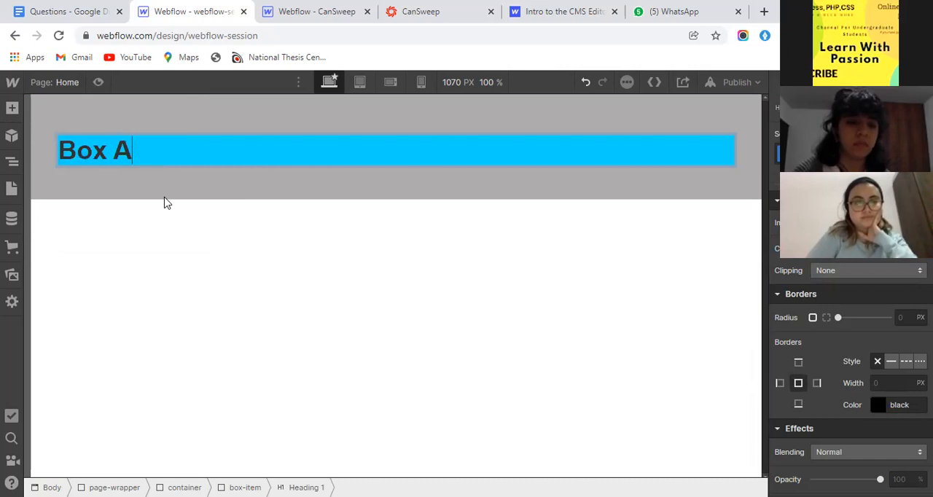
pyautogui.press('Escape')
# - Select the box-item around the heading and set its padding to 40 px on all sides
pyautogui.click(88, 116)
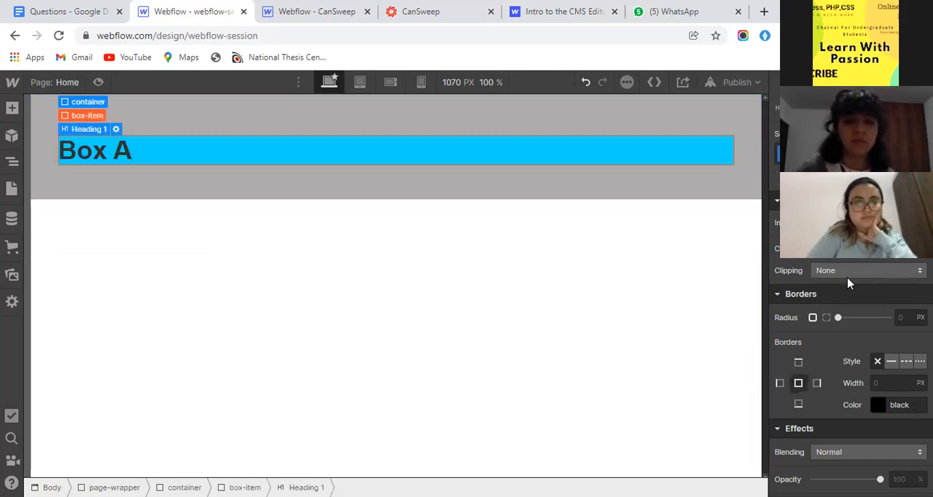
pyautogui.scroll(3, 849, 364)
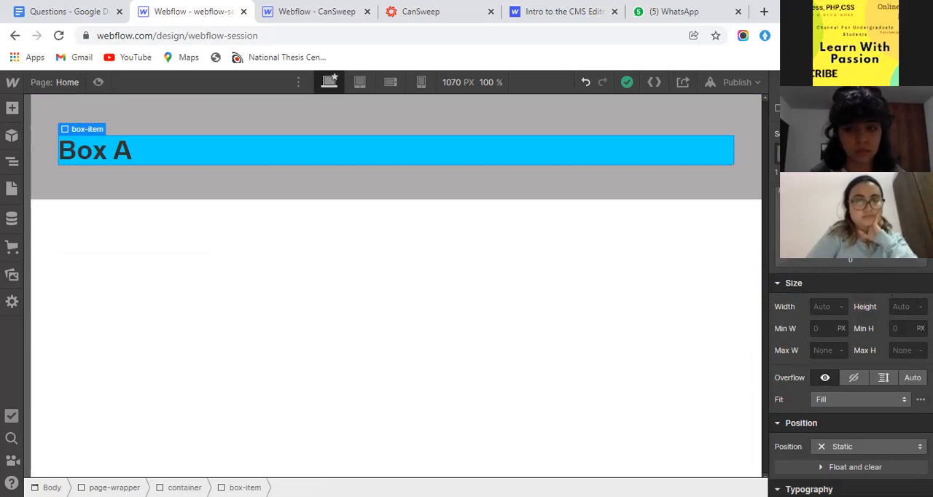
pyautogui.click(849, 210)
pyautogui.click(909, 257)
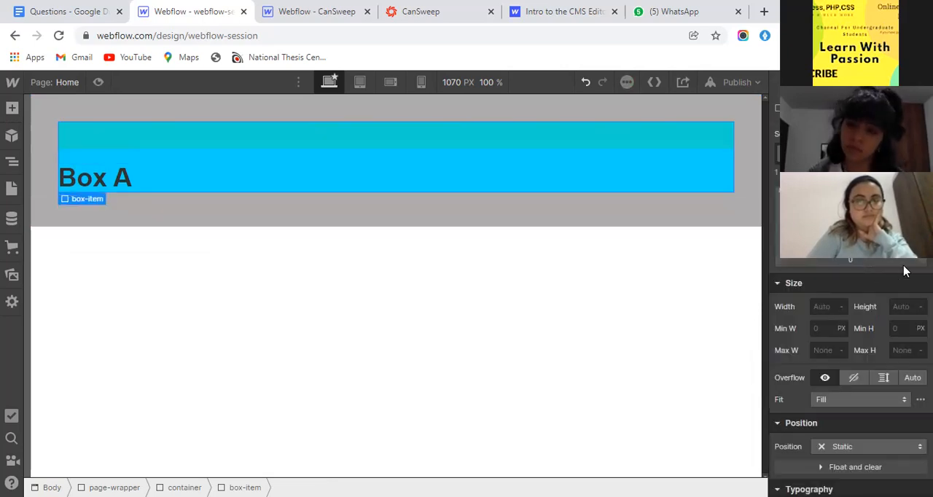
pyautogui.click(890, 225)
pyautogui.click(908, 270)
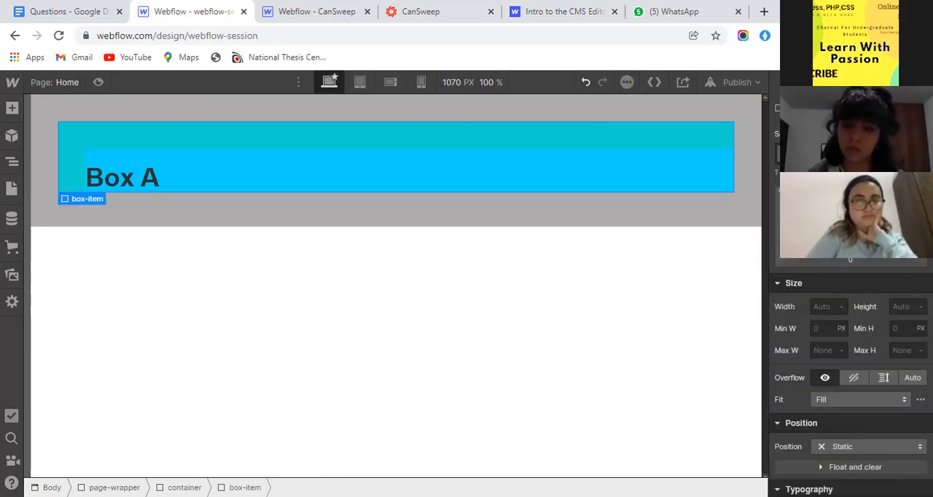
pyautogui.click(849, 242)
pyautogui.click(908, 284)
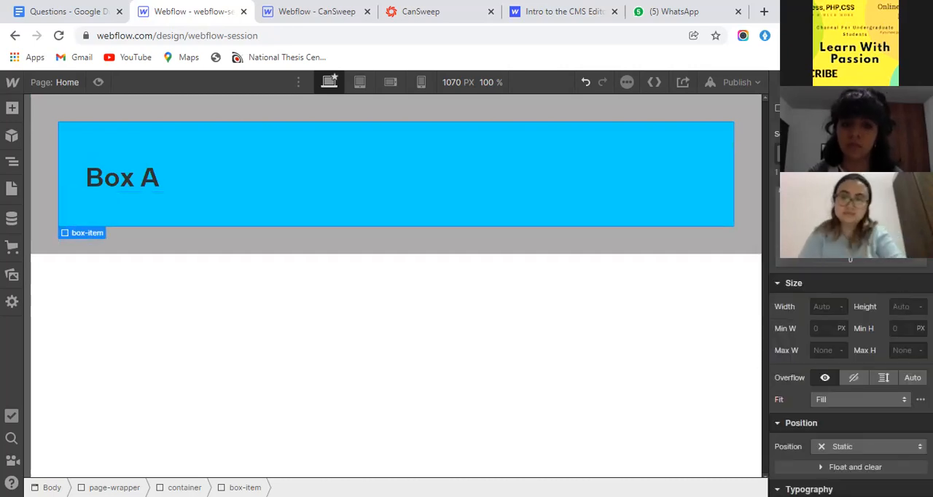
pyautogui.click(887, 227)
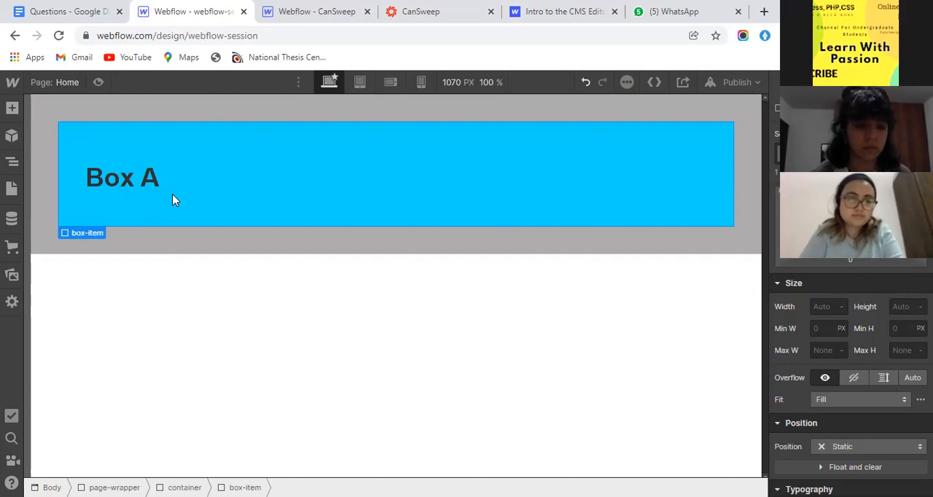
# - Duplicate the box-item twice to make three stacked boxes inside the container
pyautogui.hotkey('ctrl', 'd')
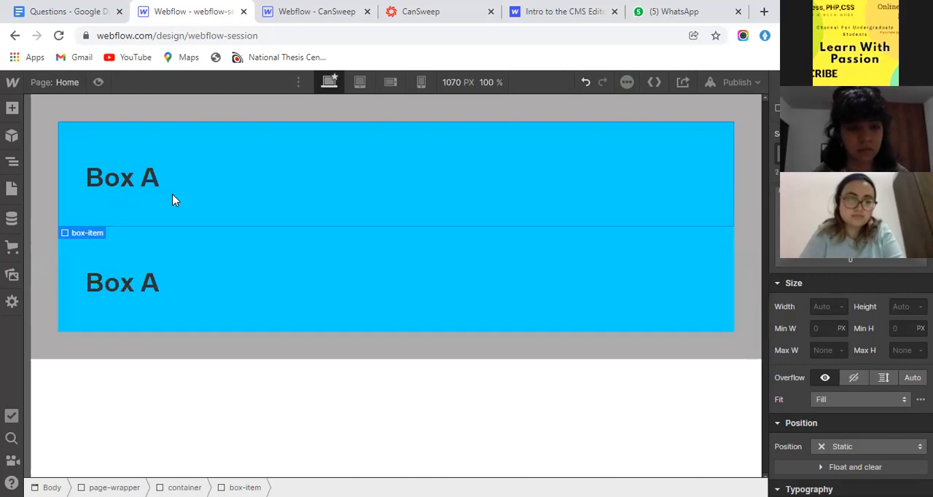
pyautogui.hotkey('ctrl', 'd')
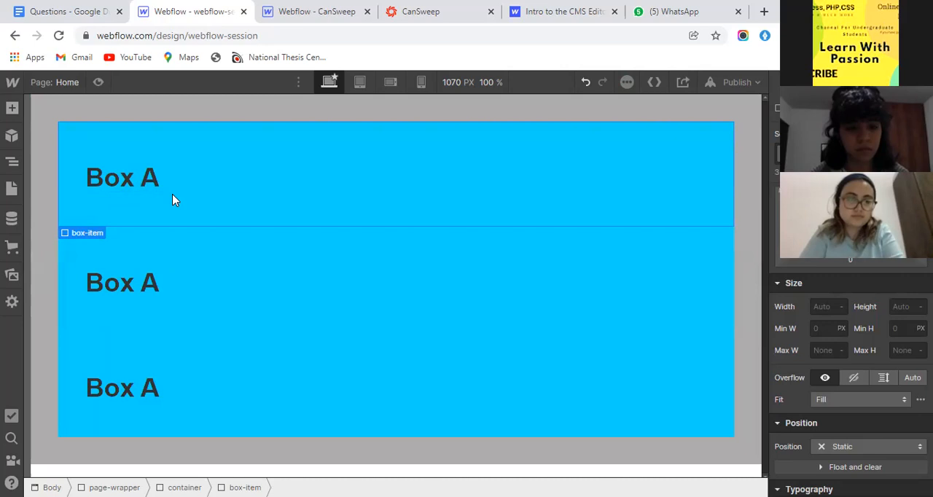
# - Select the container holding the three box-items and set its display to Flex
pyautogui.click(2, 159)
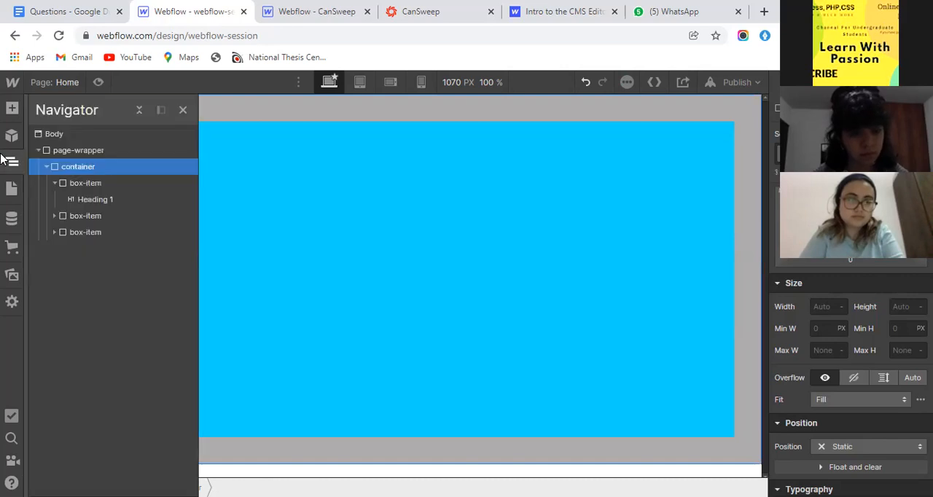
pyautogui.click(83, 186)
pyautogui.click(86, 201)
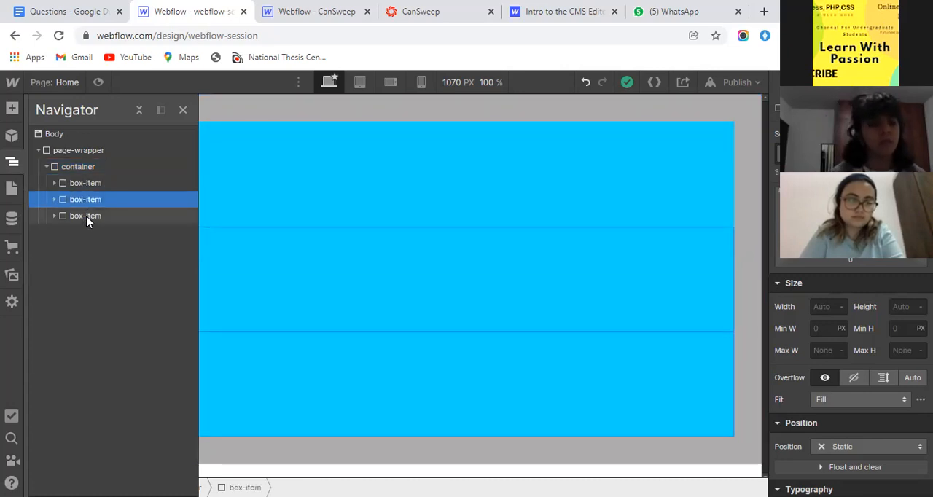
pyautogui.click(86, 218)
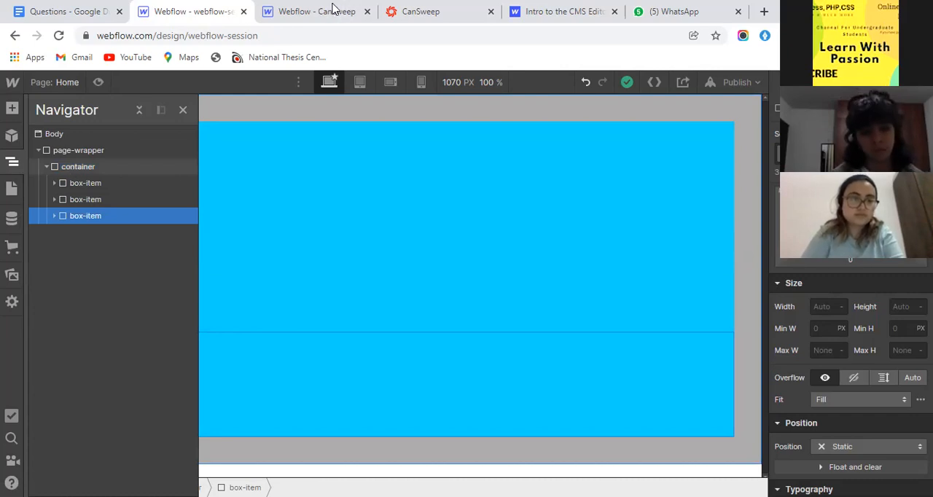
pyautogui.click(76, 171)
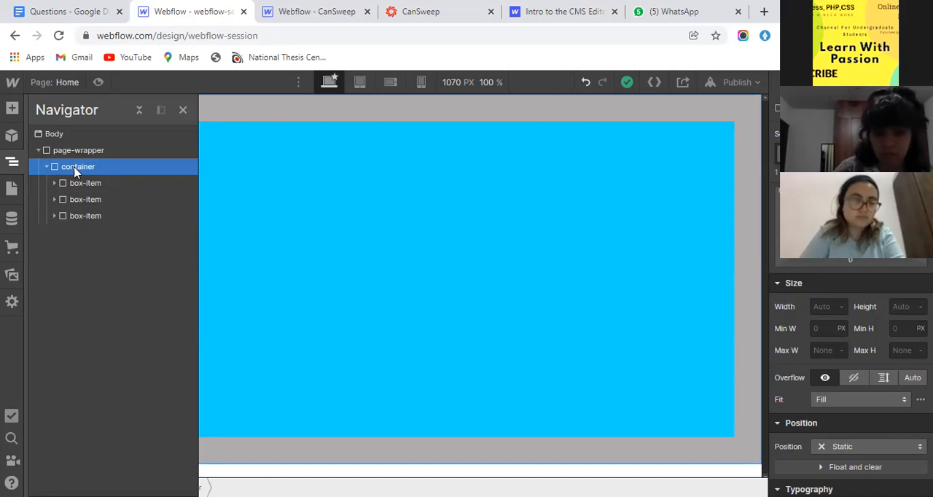
pyautogui.scroll(1, 847, 273)
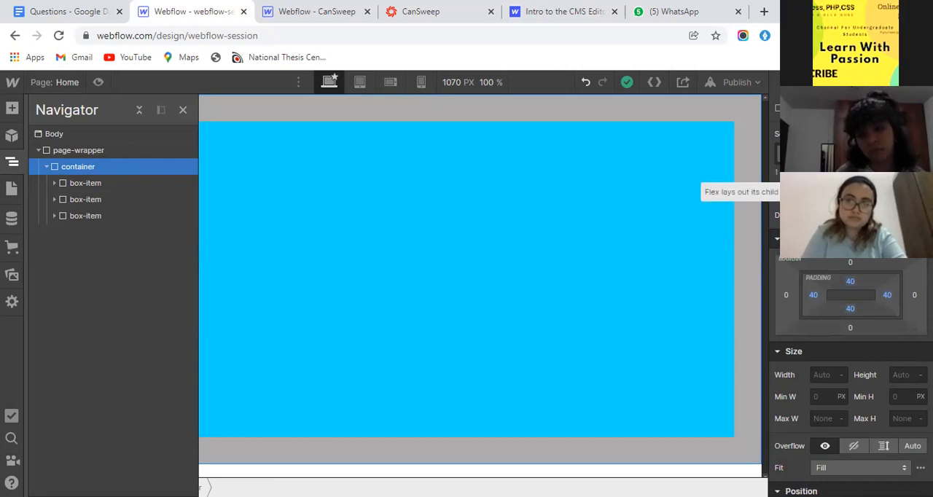
pyautogui.click(839, 214)
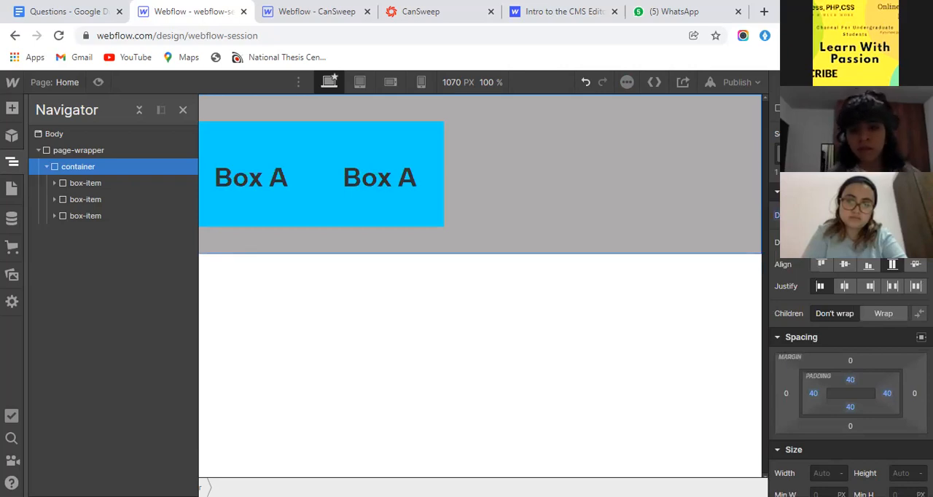
pyautogui.click(4, 162)
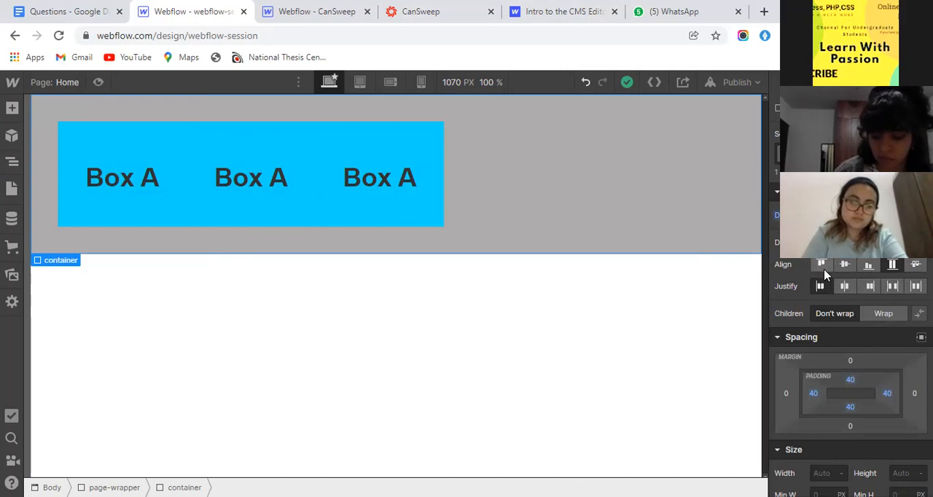
# - Align the container's flex items to the centre and justify them with space around, keeping the direction horizontal
pyautogui.click(842, 265)
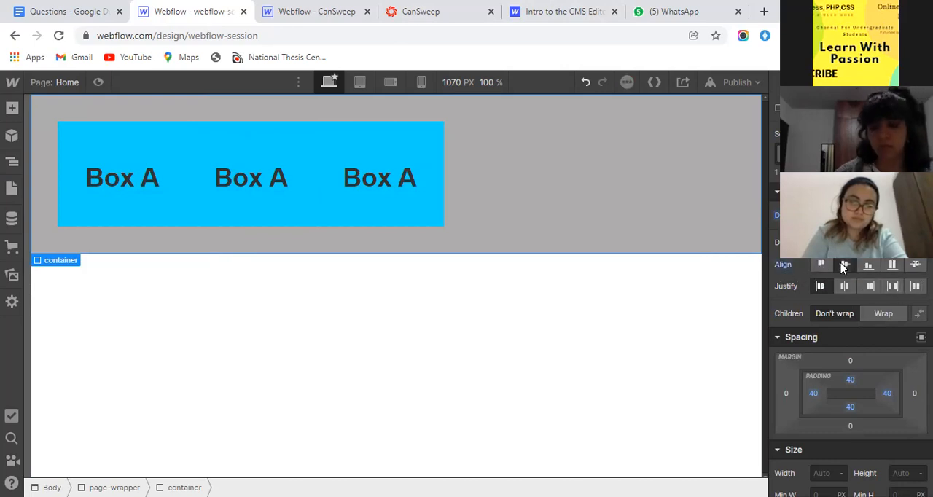
pyautogui.click(892, 286)
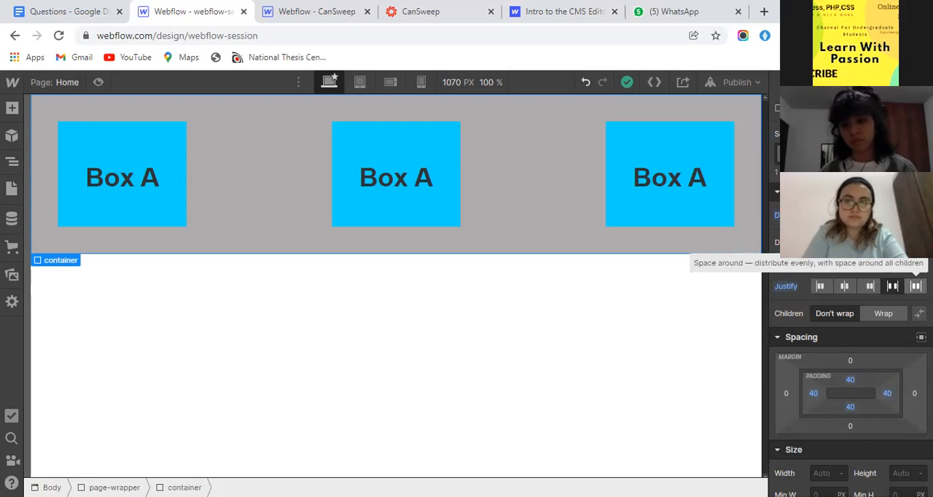
pyautogui.click(916, 286)
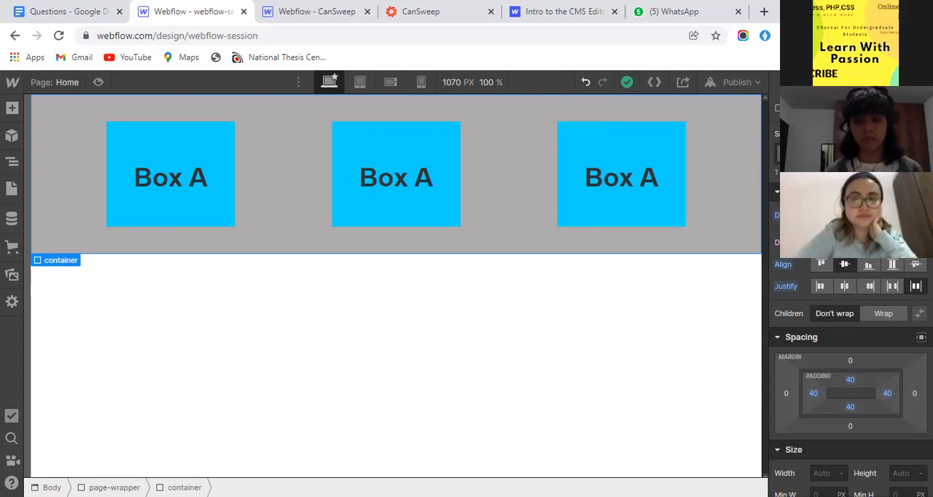
pyautogui.click(883, 242)
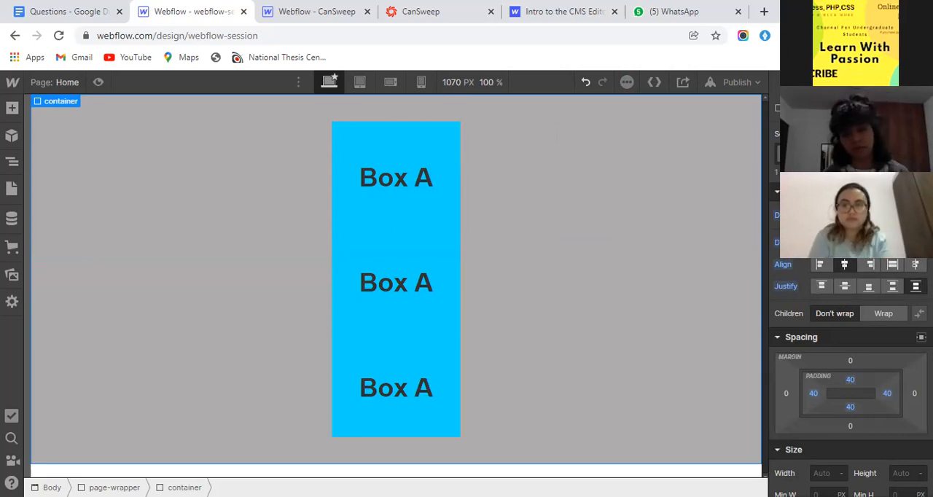
pyautogui.click(830, 242)
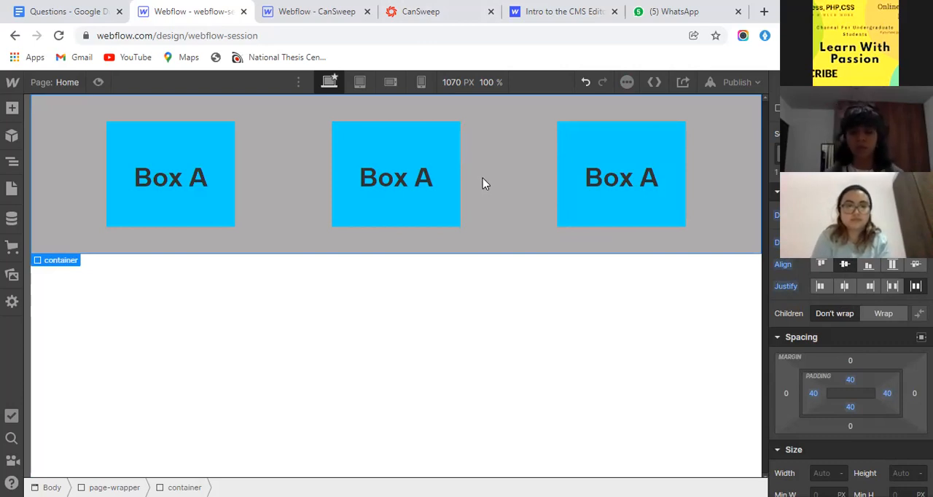
# - Change the second box's heading to "Box B" and the third box's heading to "Box C"
pyautogui.click(426, 184)
pyautogui.doubleClick(426, 184)
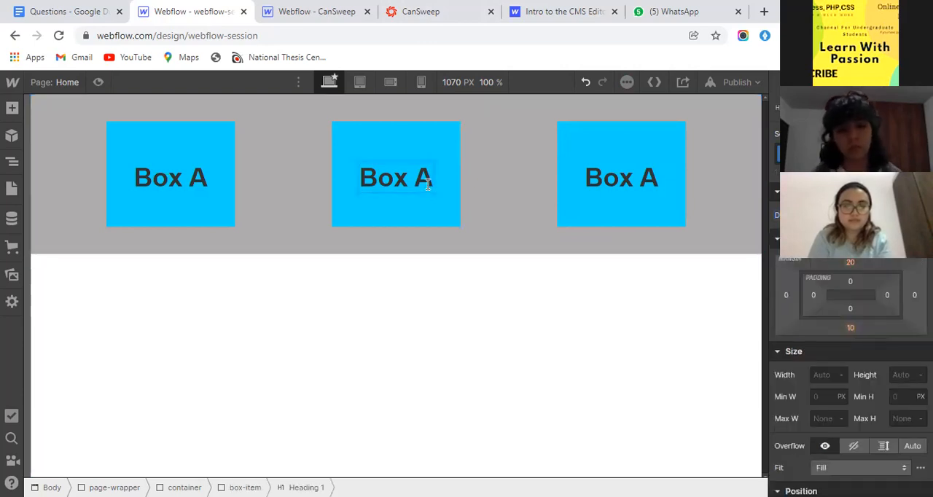
pyautogui.doubleClick(426, 184)
pyautogui.write('B')
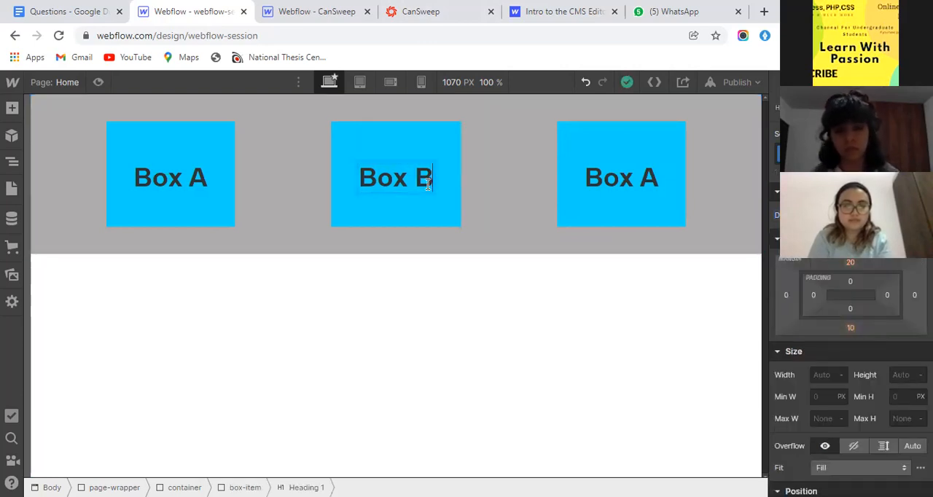
pyautogui.click(655, 183)
pyautogui.doubleClick(655, 178)
pyautogui.doubleClick(655, 178)
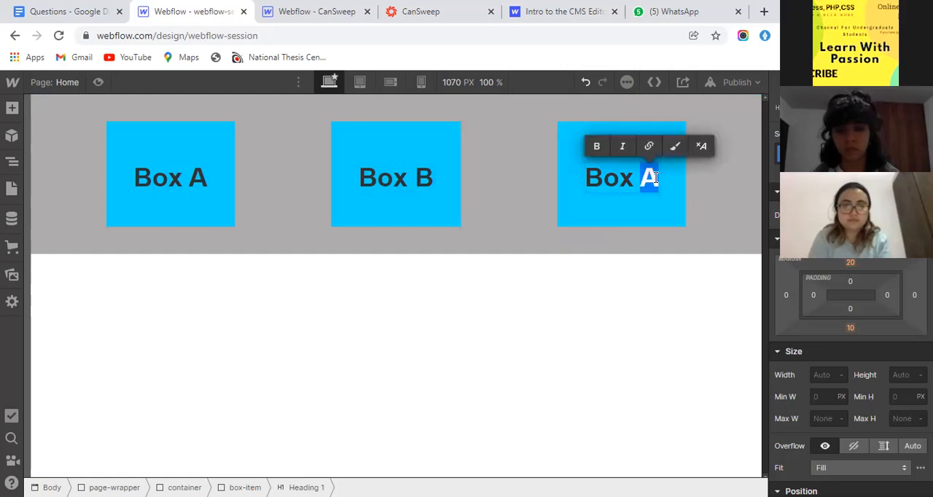
pyautogui.write('C')
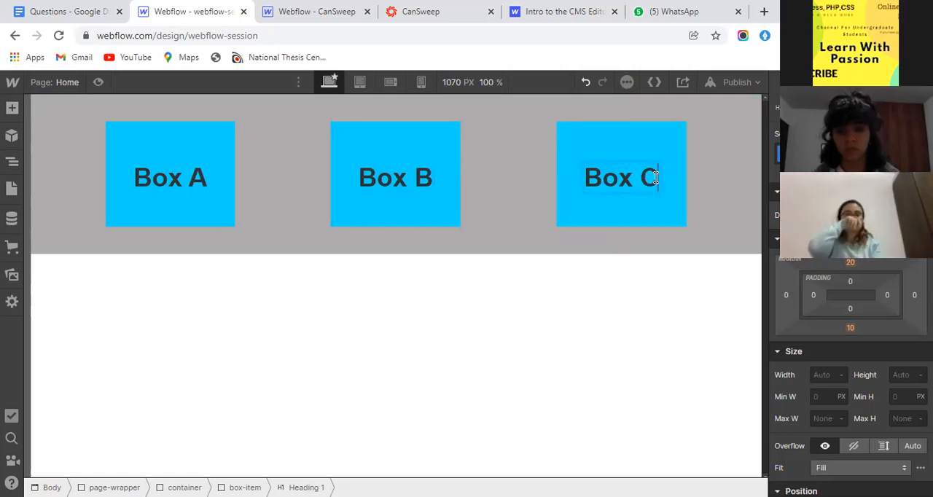
pyautogui.click(704, 191)
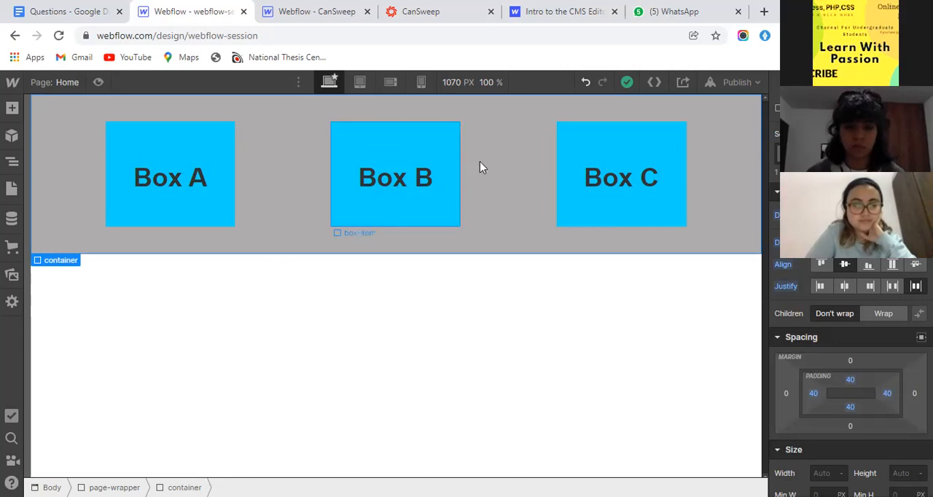
# - Duplicate the Box C box-item twice to make five boxes in the container
pyautogui.click(579, 235)
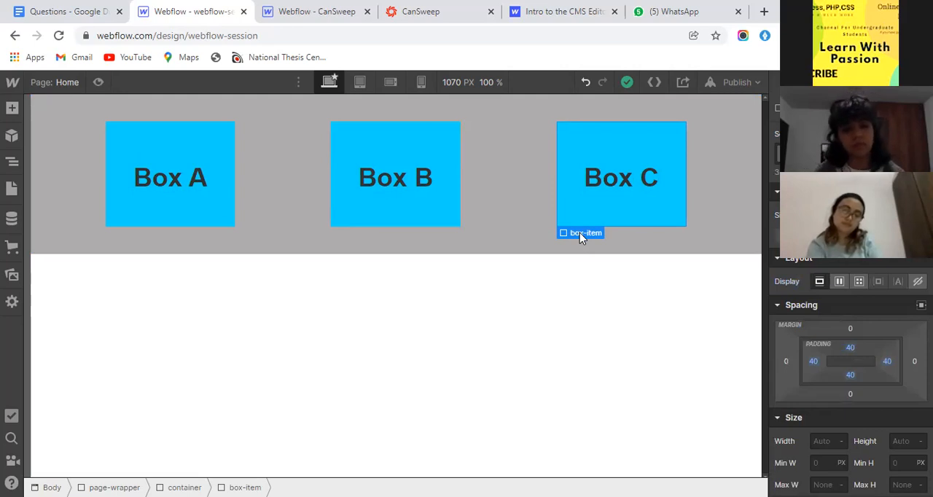
pyautogui.hotkey('ctrl', 'd')
pyautogui.hotkey('ctrl', 'd')
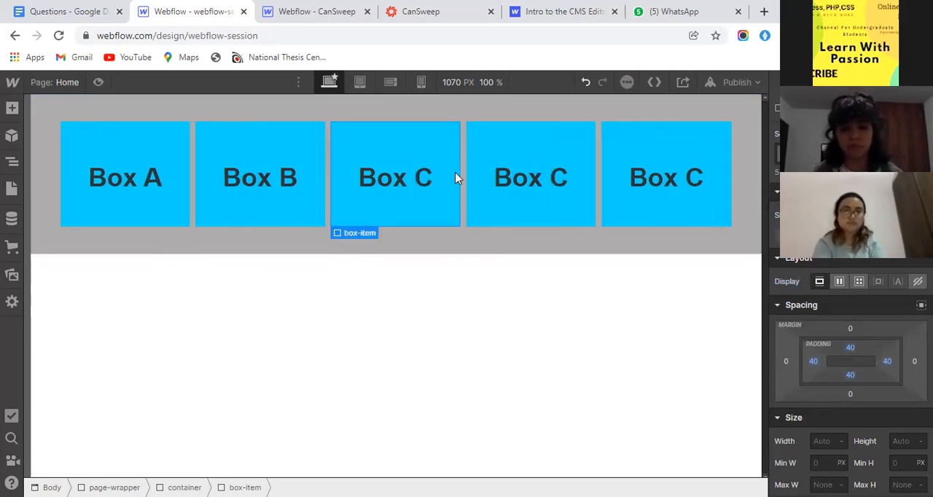
# - Change the fourth box's heading to "Box D" and the fifth box's heading to "Box E"
pyautogui.click(558, 181)
pyautogui.doubleClick(558, 180)
pyautogui.doubleClick(559, 177)
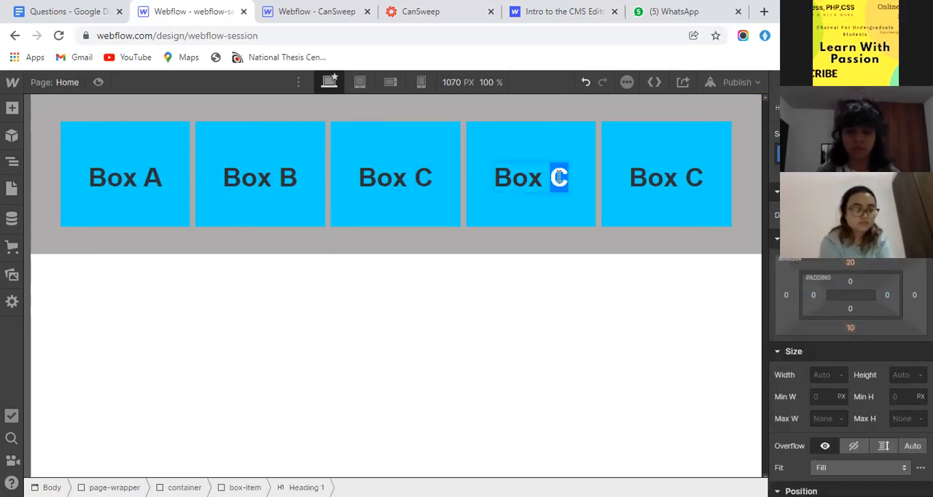
pyautogui.write('D')
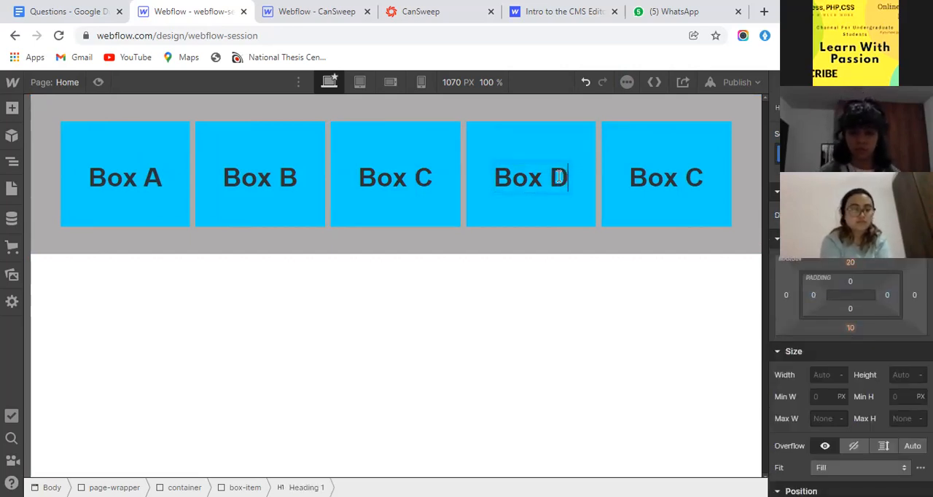
pyautogui.doubleClick(691, 181)
pyautogui.doubleClick(692, 180)
pyautogui.write('E')
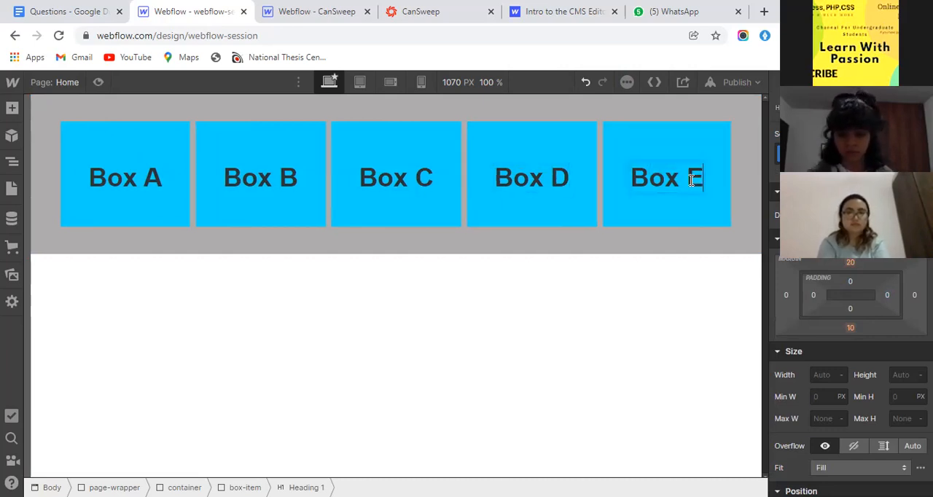
# - Select the container around the five box-items and set its display to Grid
pyautogui.click(594, 248)
pyautogui.click(594, 248)
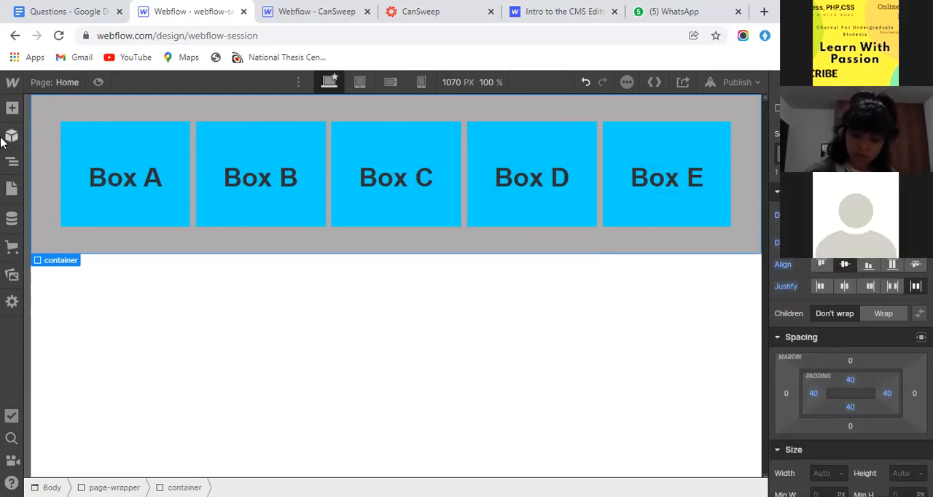
pyautogui.click(12, 162)
pyautogui.click(55, 231)
pyautogui.click(55, 248)
pyautogui.click(55, 265)
pyautogui.click(54, 199)
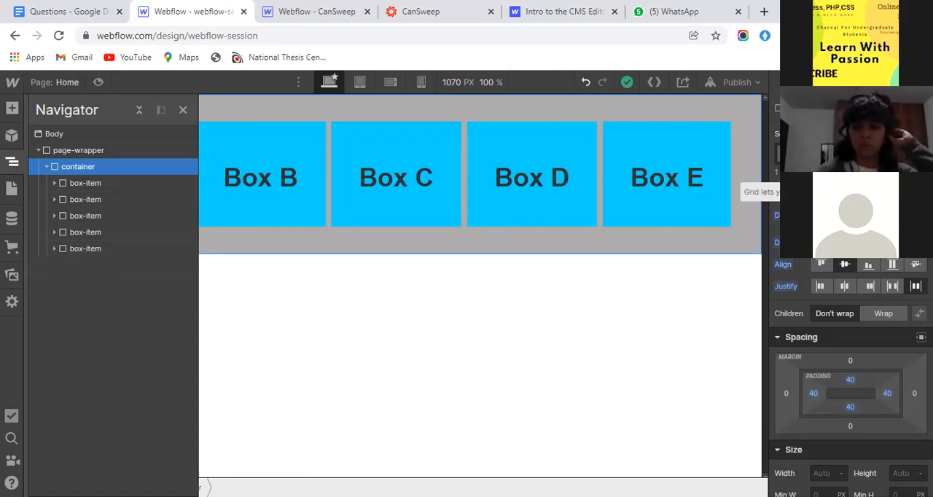
pyautogui.click(859, 215)
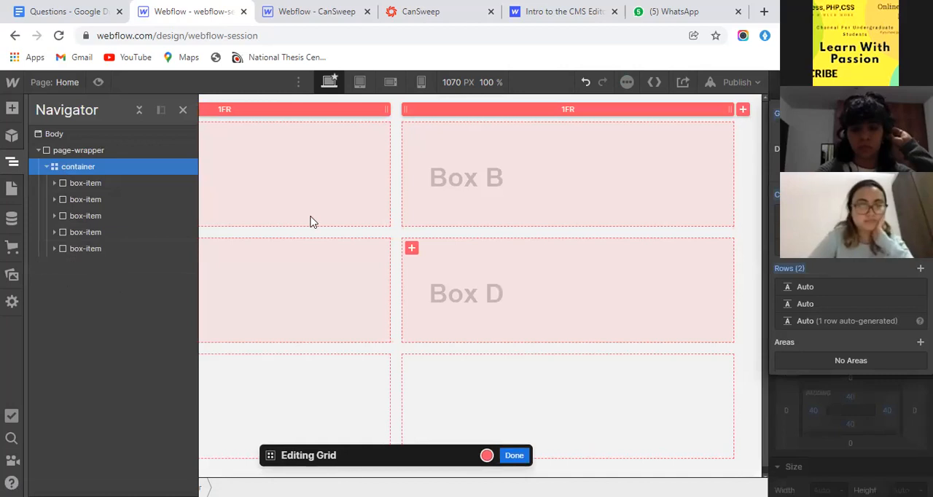
pyautogui.click(3, 165)
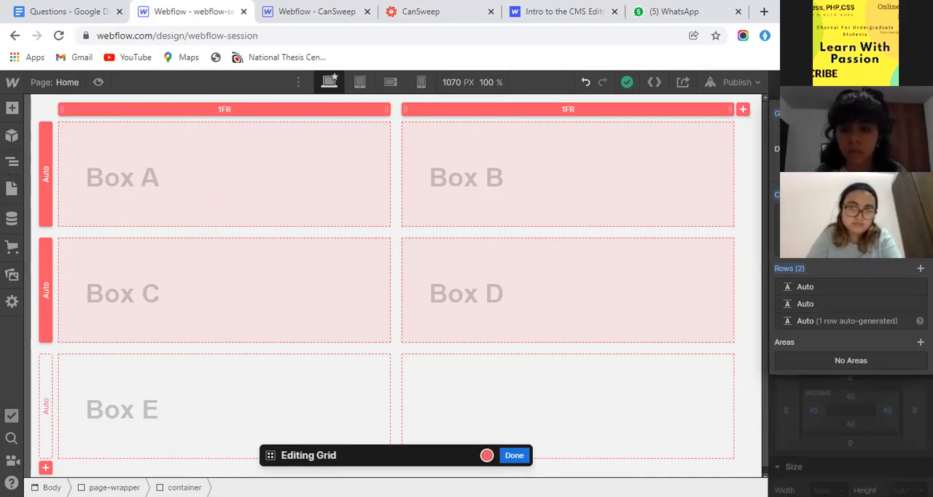
# - Try a third column in the container's grid, remove it, and add a third row instead
pyautogui.click(919, 195)
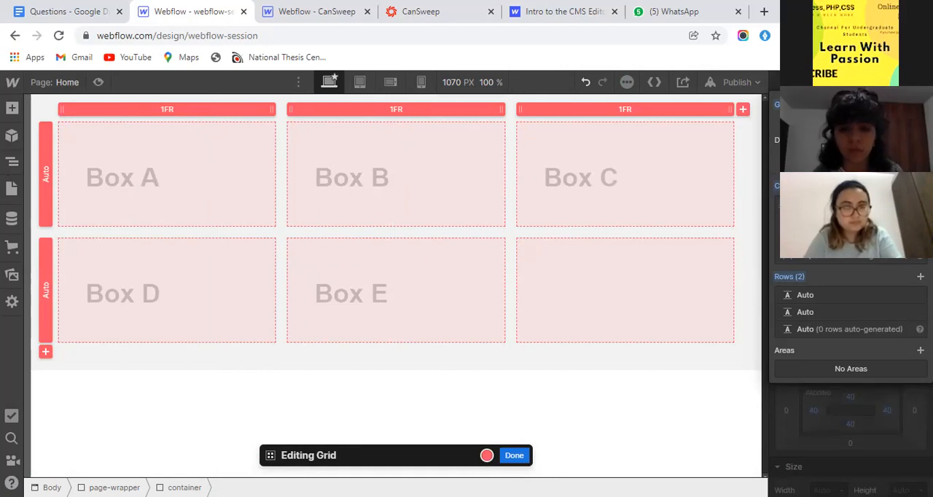
pyautogui.click(918, 205)
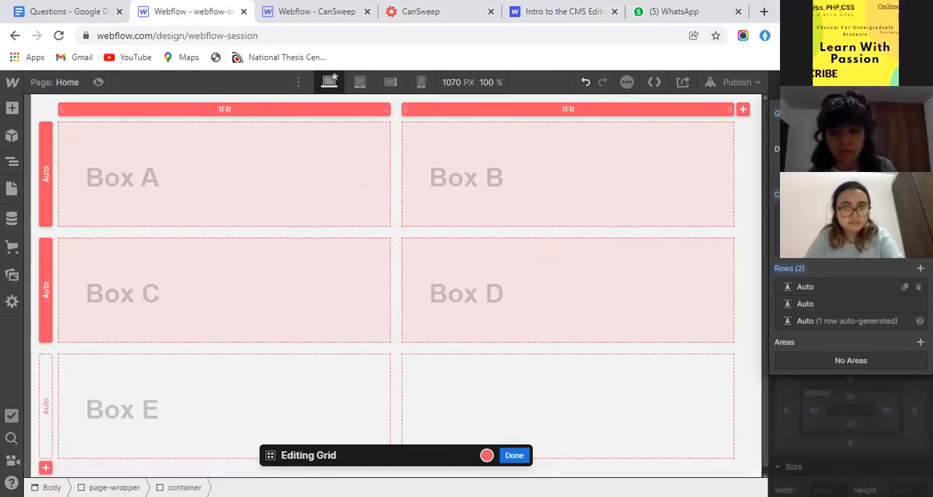
pyautogui.click(920, 268)
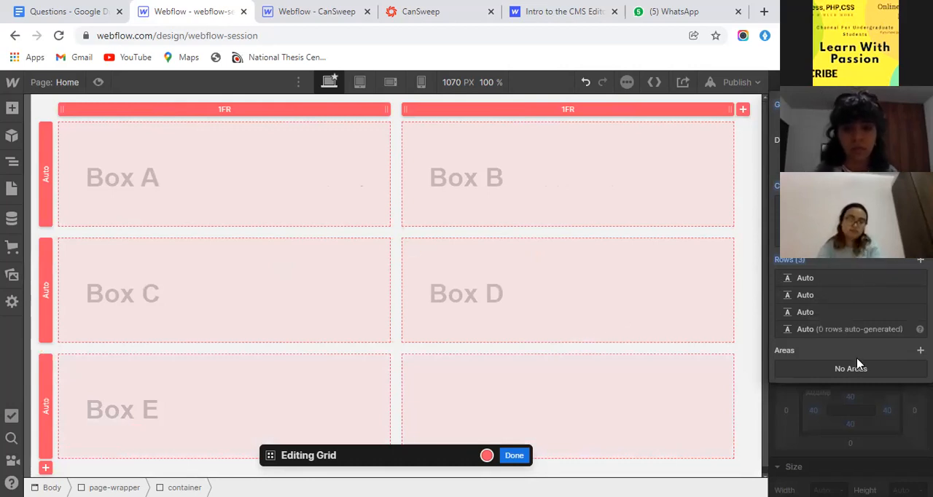
pyautogui.press('Escape')
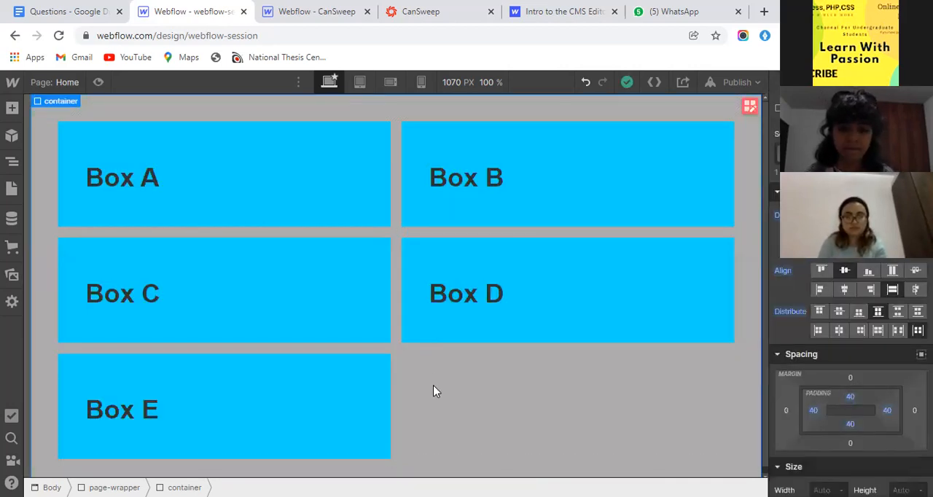
# - Edit the container's grid to three 1FR columns and two Auto rows, and finish grid editing
pyautogui.click(854, 243)
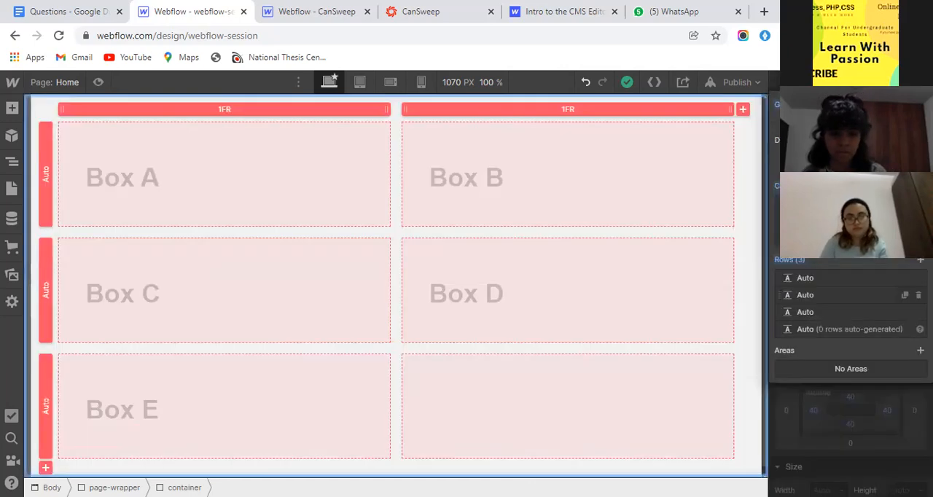
pyautogui.click(918, 312)
pyautogui.click(919, 195)
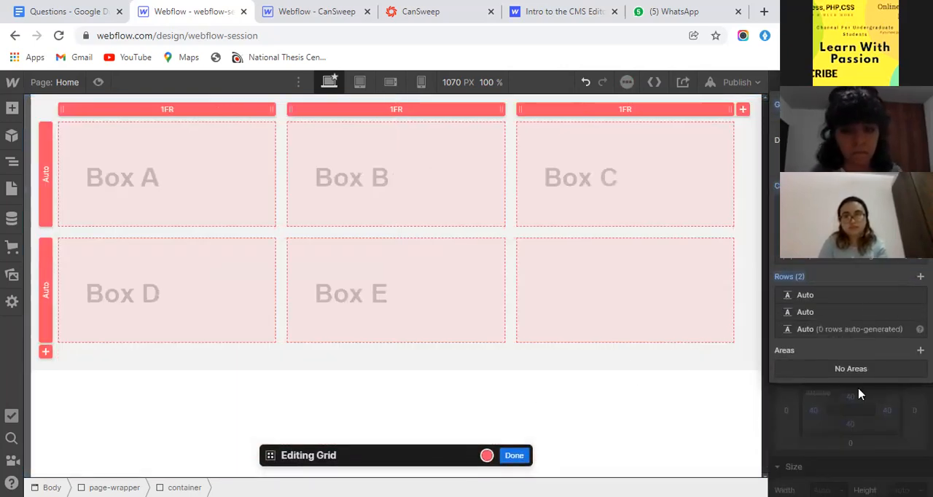
pyautogui.click(514, 454)
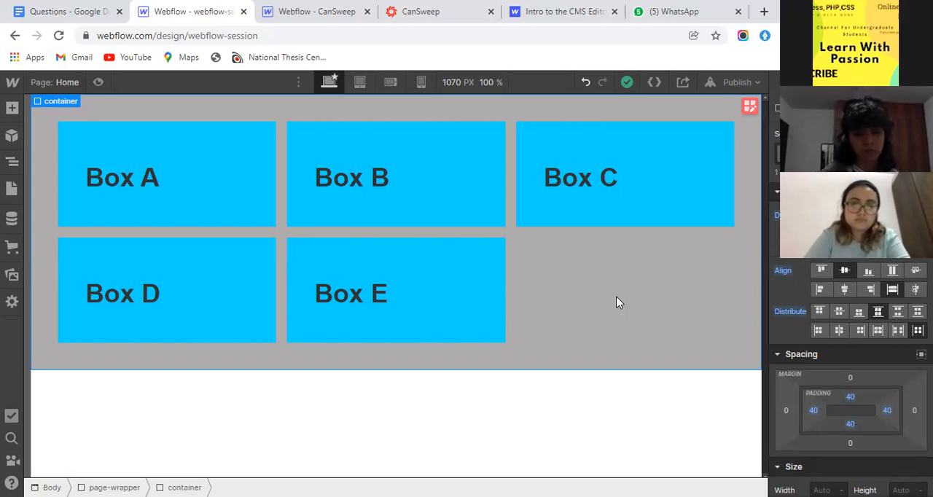
# - Switch to the CanSweep website and examine the grid layout of its service cards
pyautogui.click(398, 9)
pyautogui.scroll(1, 437, 306)
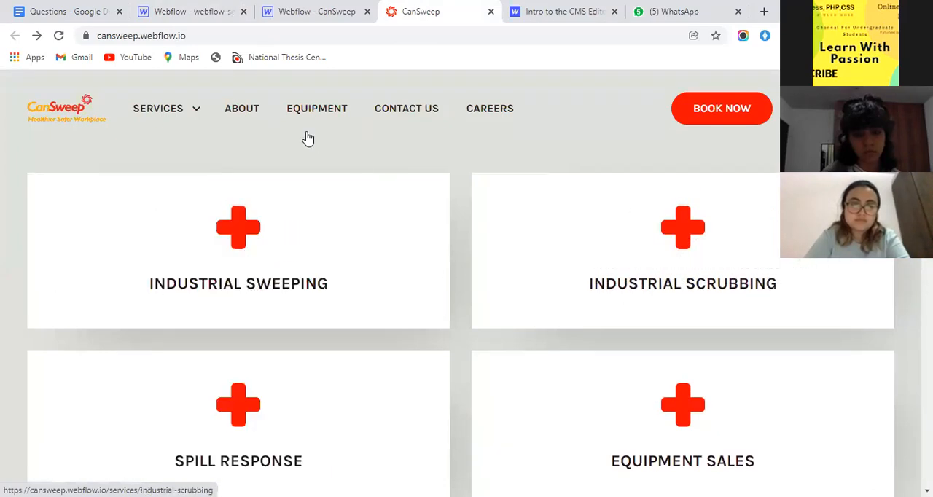
pyautogui.scroll(-2, 21, 341)
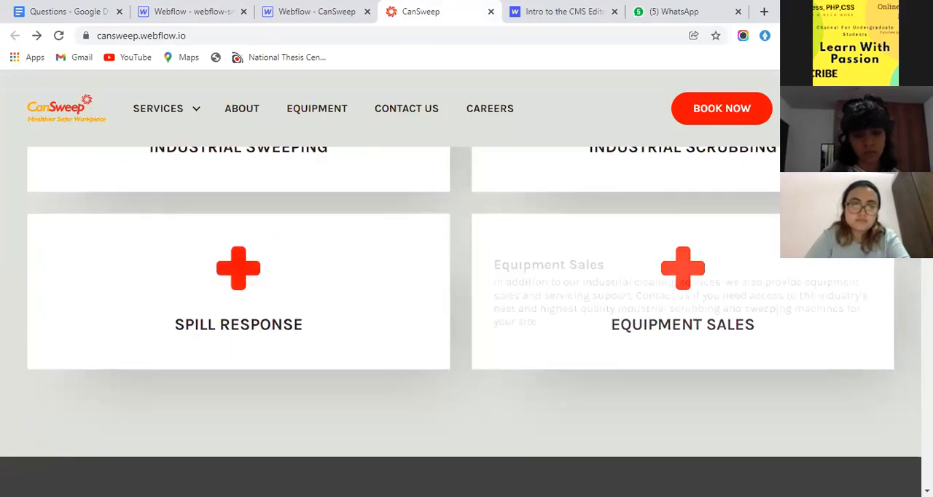
# - Return to the webflow-session project, set the container's display to Flex, and set its direction to vertical at the tablet breakpoint
pyautogui.scroll(2, 207, 148)
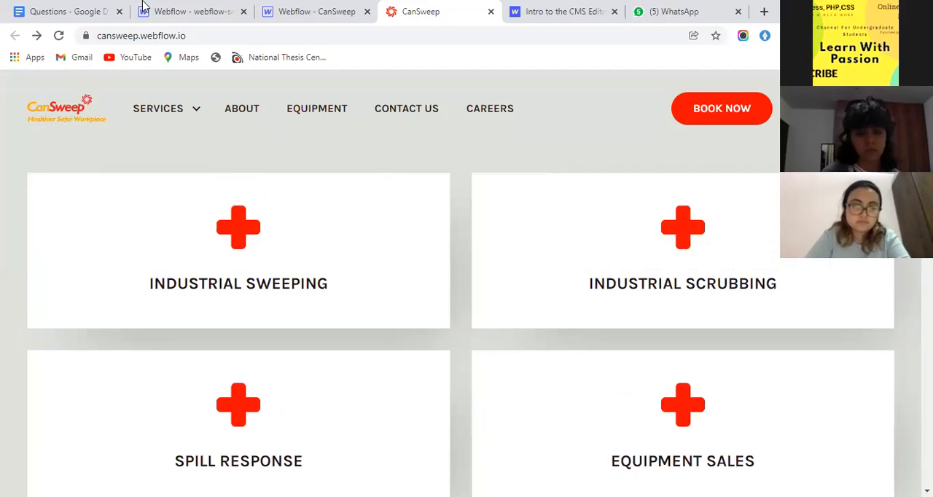
pyautogui.click(291, 7)
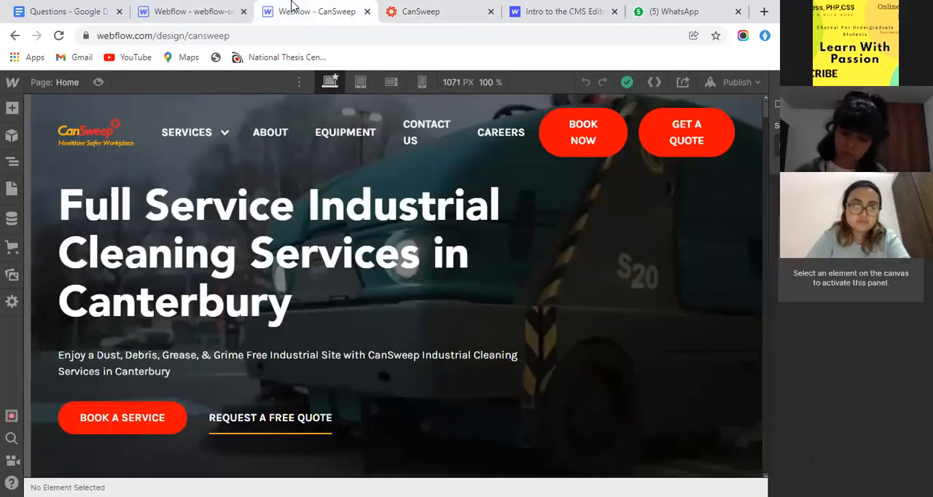
pyautogui.click(167, 11)
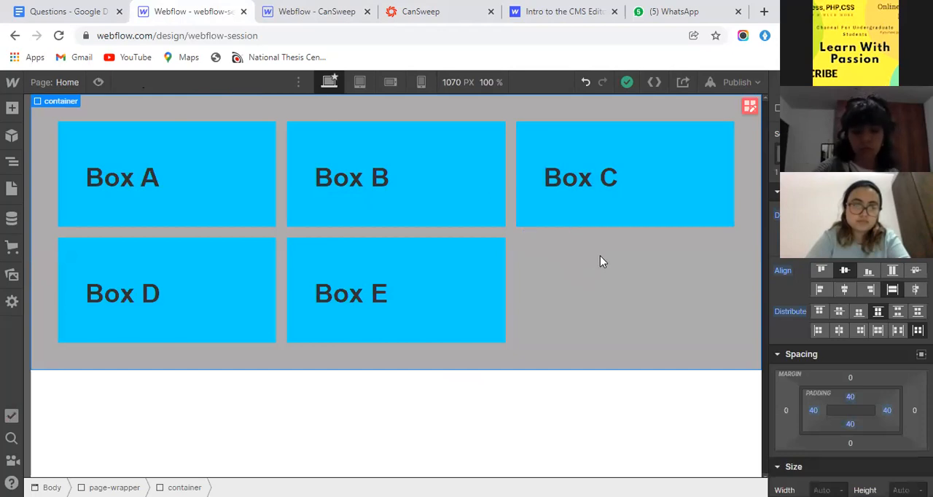
pyautogui.click(840, 215)
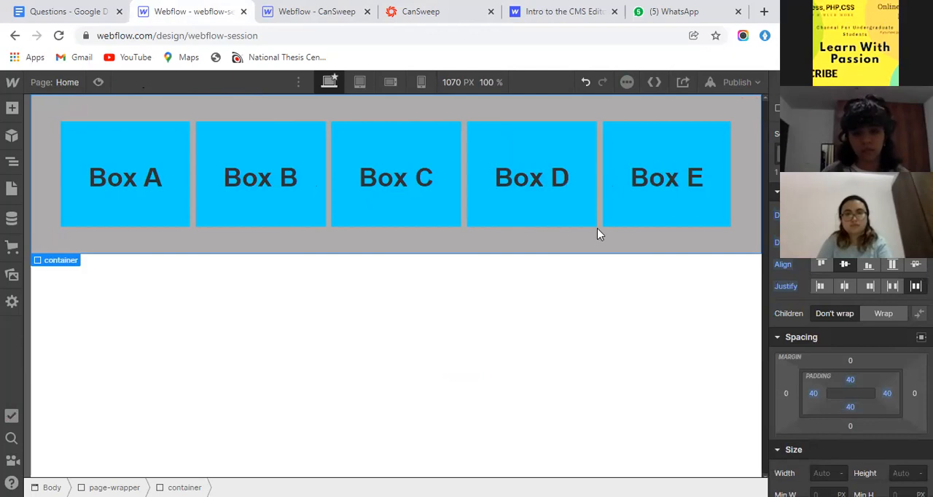
pyautogui.click(357, 83)
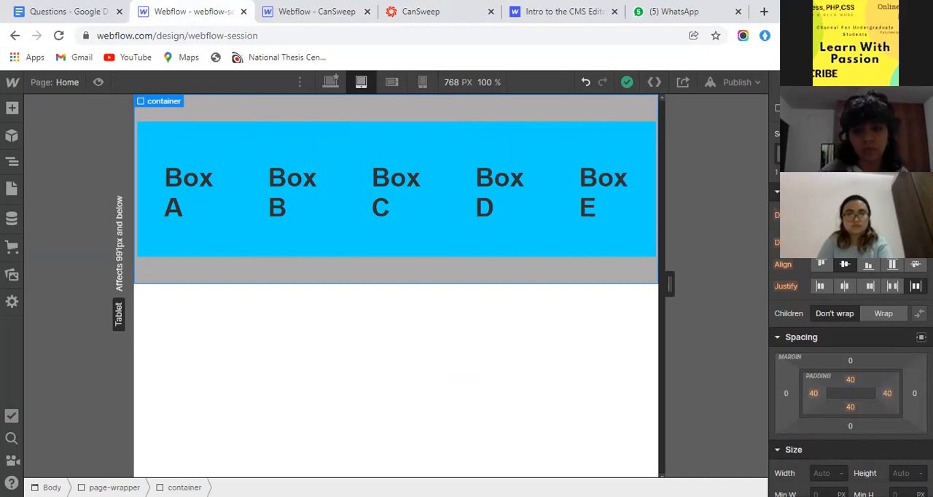
pyautogui.click(882, 242)
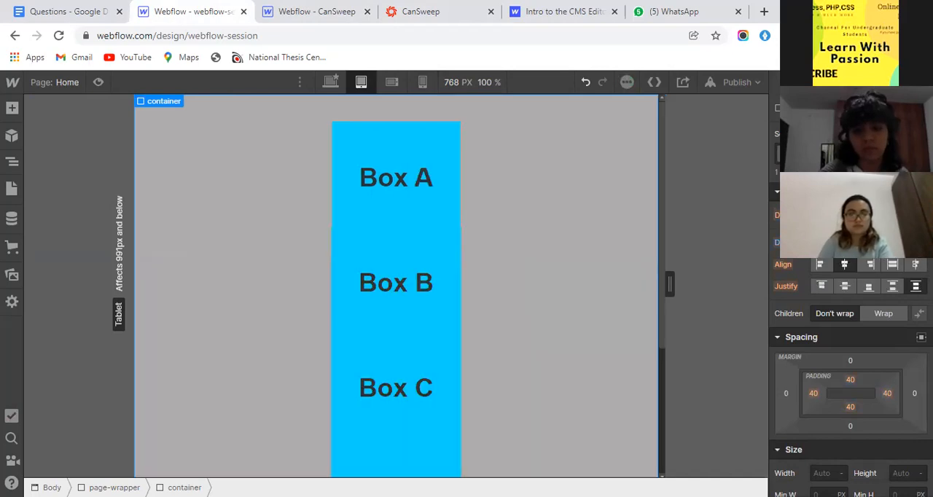
# - Give the box-items a 10 px top margin and a 0 px bottom margin at the tablet breakpoint
pyautogui.click(401, 248)
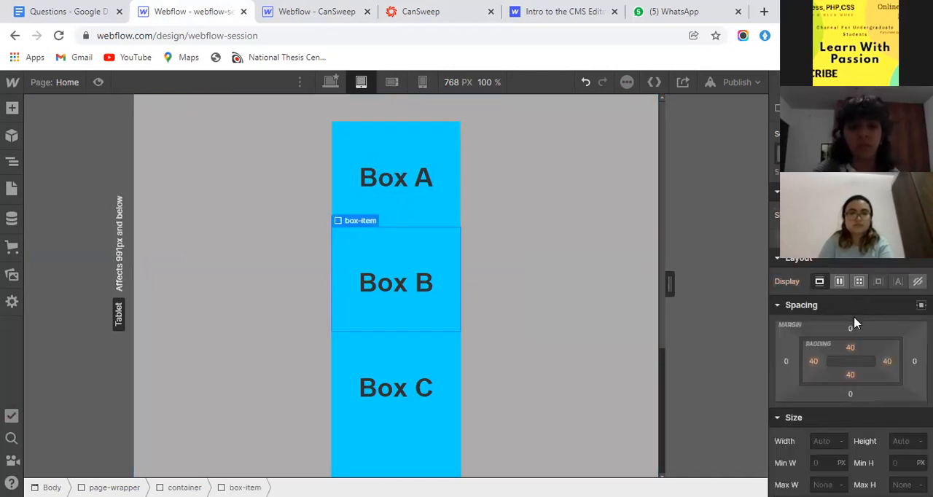
pyautogui.click(849, 330)
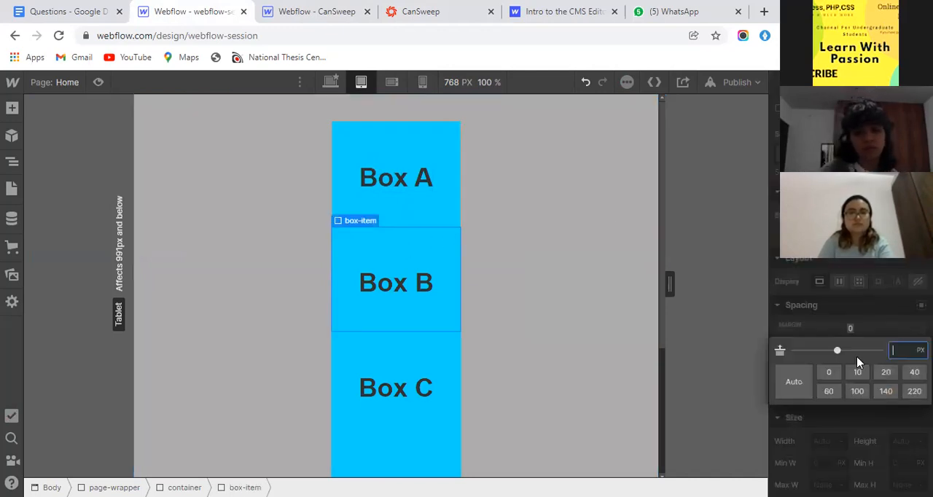
pyautogui.click(856, 372)
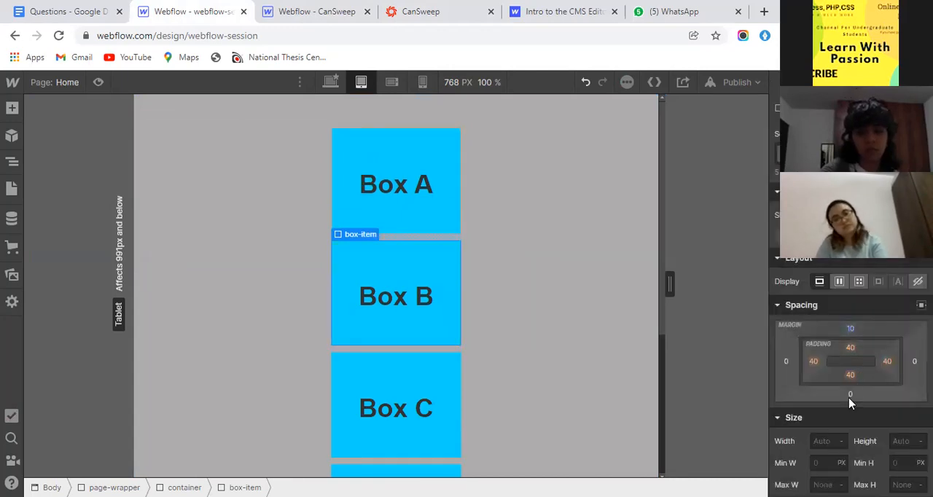
pyautogui.click(850, 394)
pyautogui.click(830, 437)
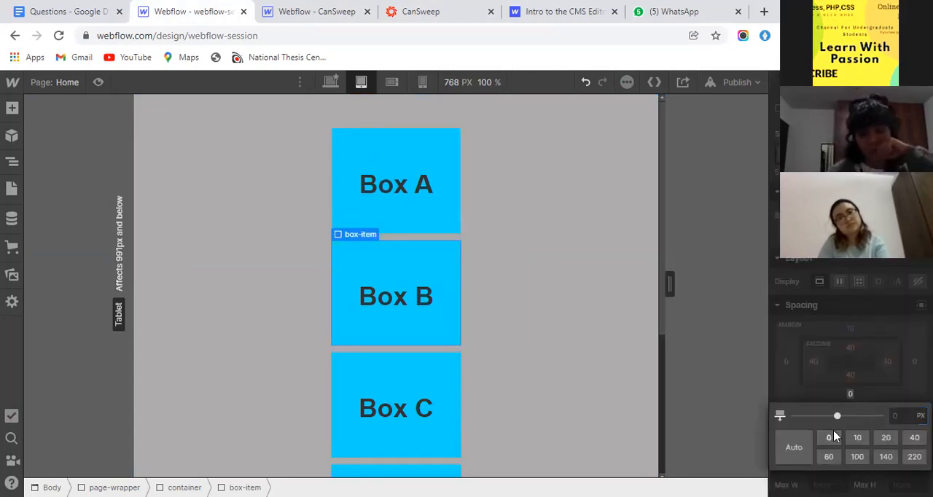
# - Examine the container's vertically stacked boxes at the tablet, mobile landscape and mobile portrait breakpoints
pyautogui.click(558, 152)
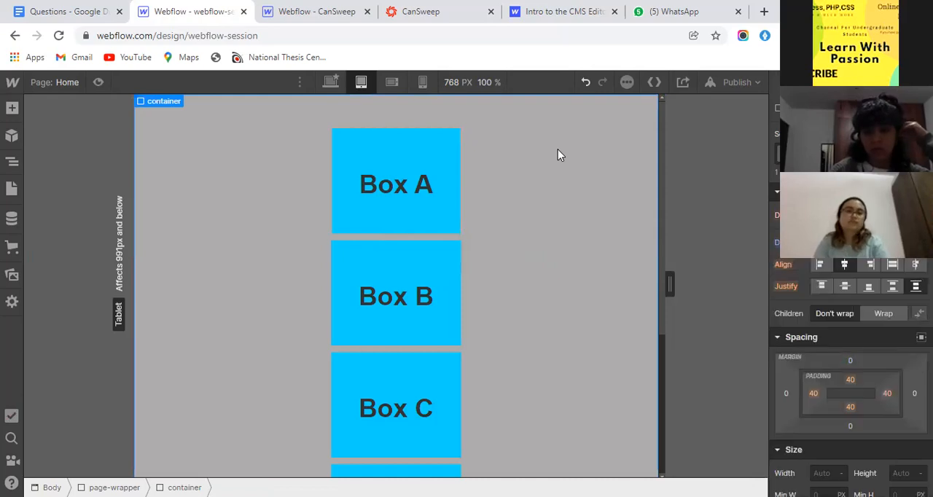
pyautogui.scroll(-3, 557, 149)
pyautogui.scroll(3, 558, 151)
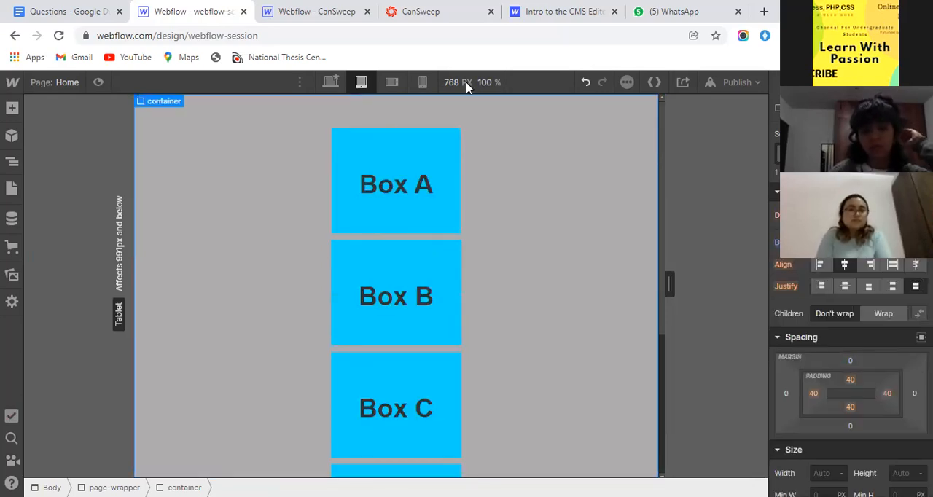
pyautogui.click(393, 83)
pyautogui.click(422, 83)
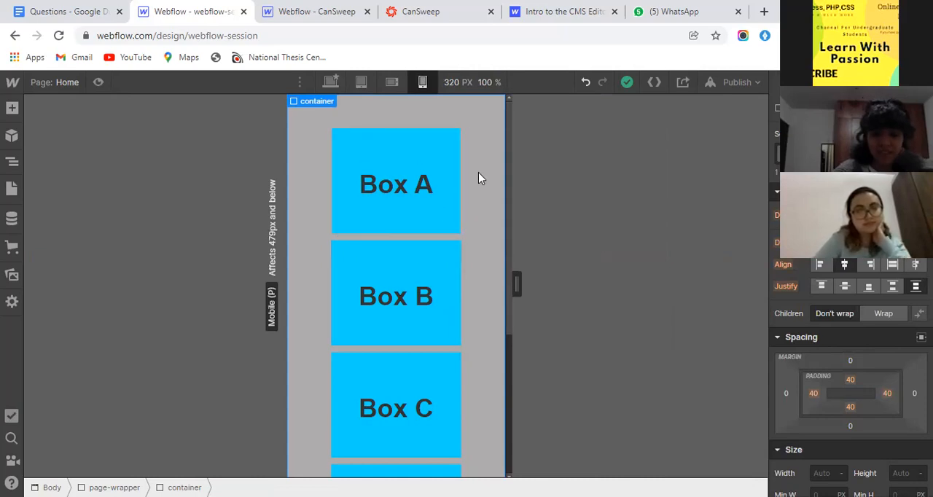
pyautogui.scroll(-3, 478, 178)
pyautogui.scroll(3, 478, 178)
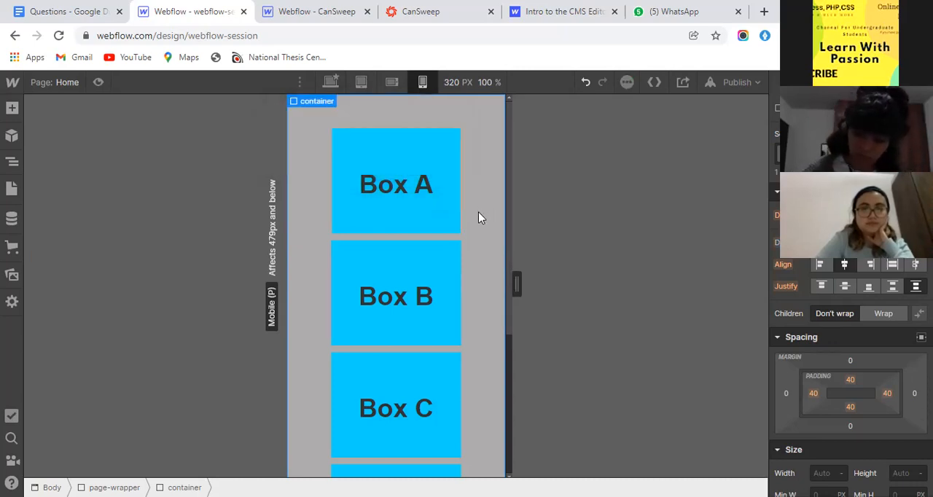
pyautogui.scroll(-3, 478, 214)
pyautogui.scroll(3, 478, 213)
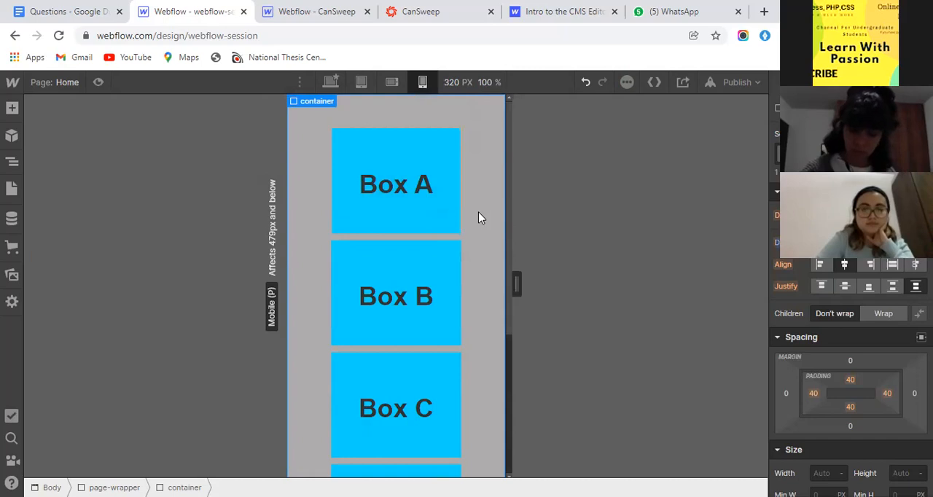
# - Switch to the desktop breakpoint, set the container's display to Grid, and finish grid editing
pyautogui.click(361, 85)
pyautogui.click(329, 81)
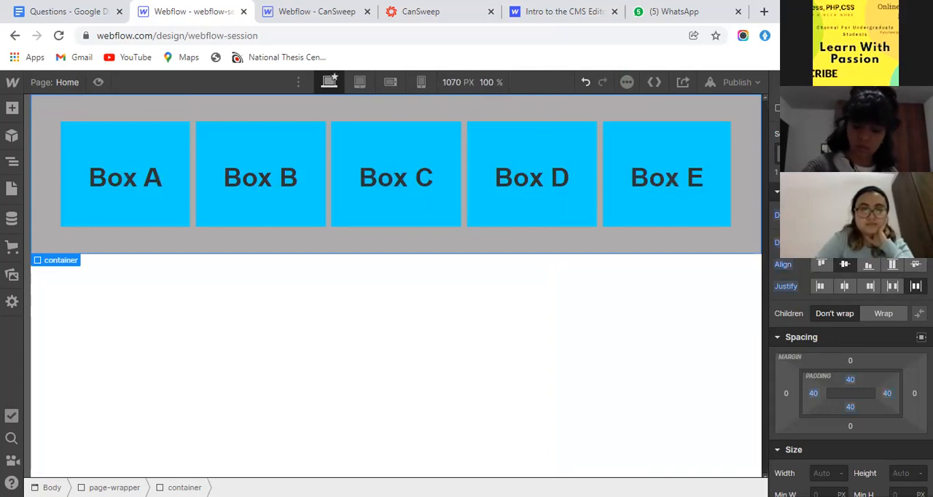
pyautogui.click(858, 215)
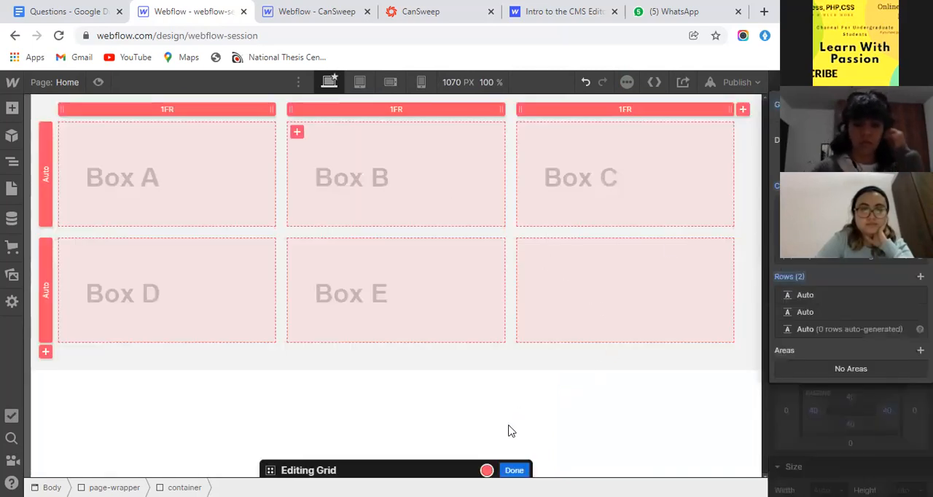
pyautogui.click(848, 413)
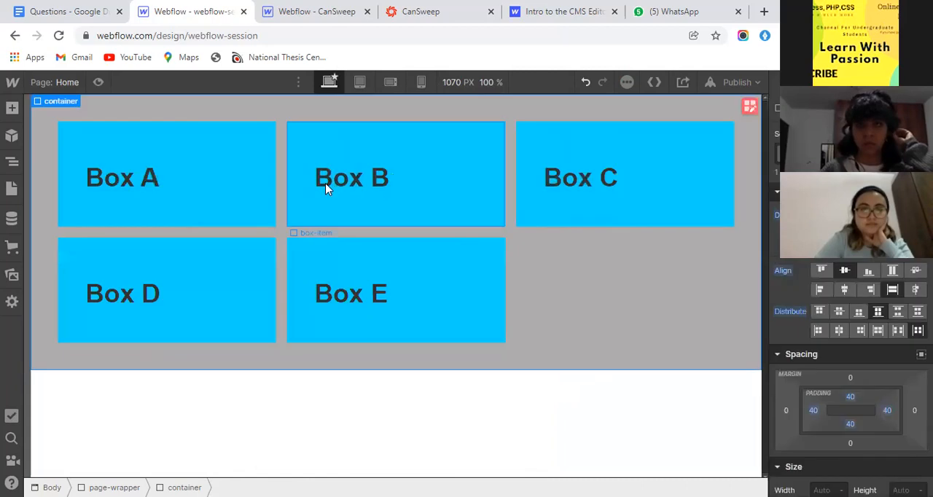
# - View the grid at the tablet breakpoint and inspect the Box B item's margin and padding
pyautogui.click(359, 82)
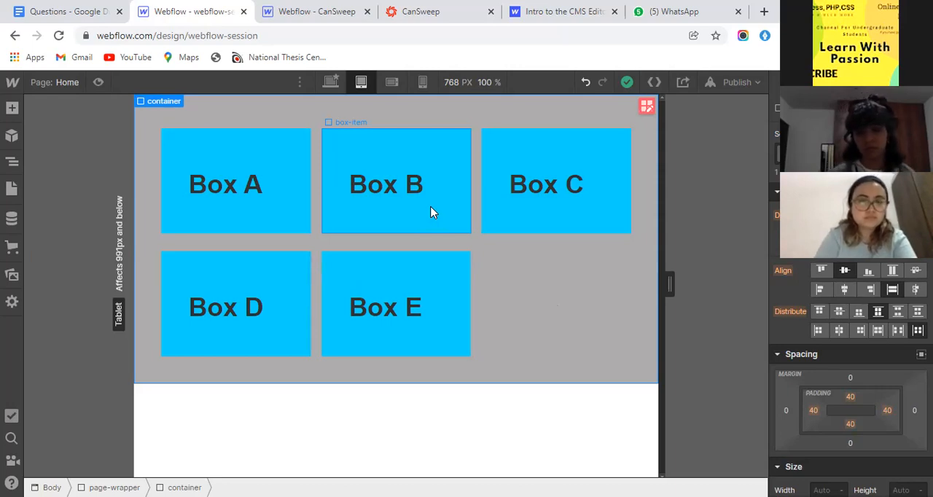
pyautogui.click(386, 154)
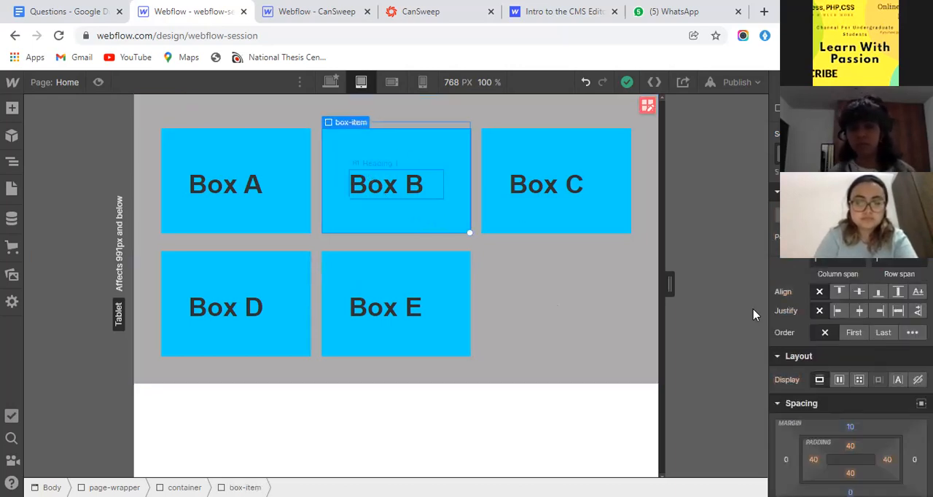
pyautogui.scroll(-3, 845, 320)
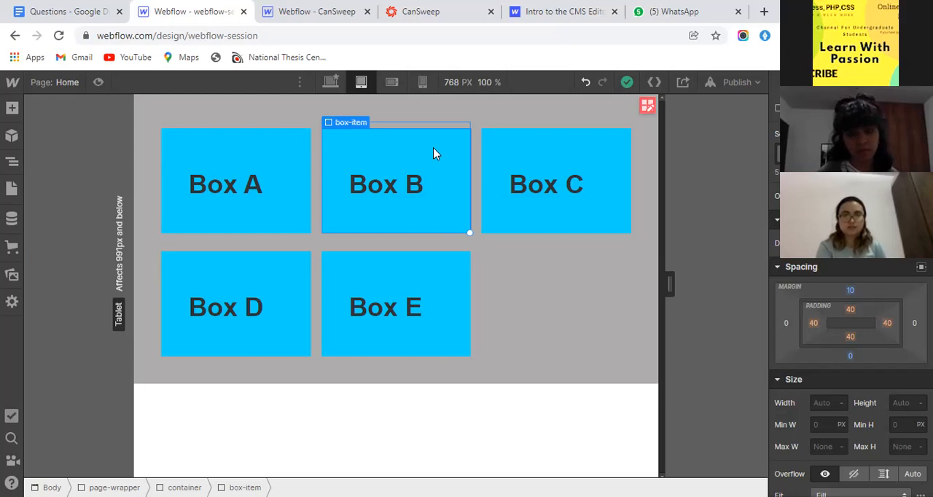
# - Set the container's height to 100 VH at the desktop breakpoint
pyautogui.click(153, 97)
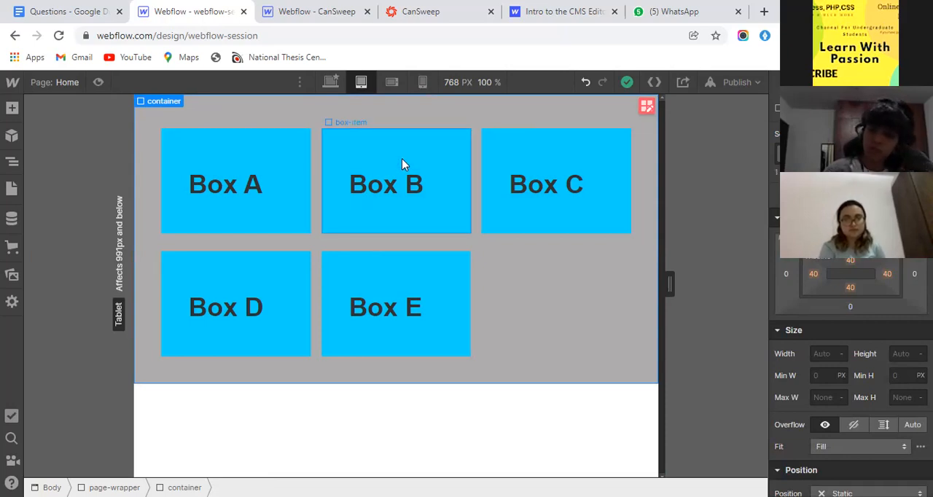
pyautogui.click(331, 83)
pyautogui.click(903, 354)
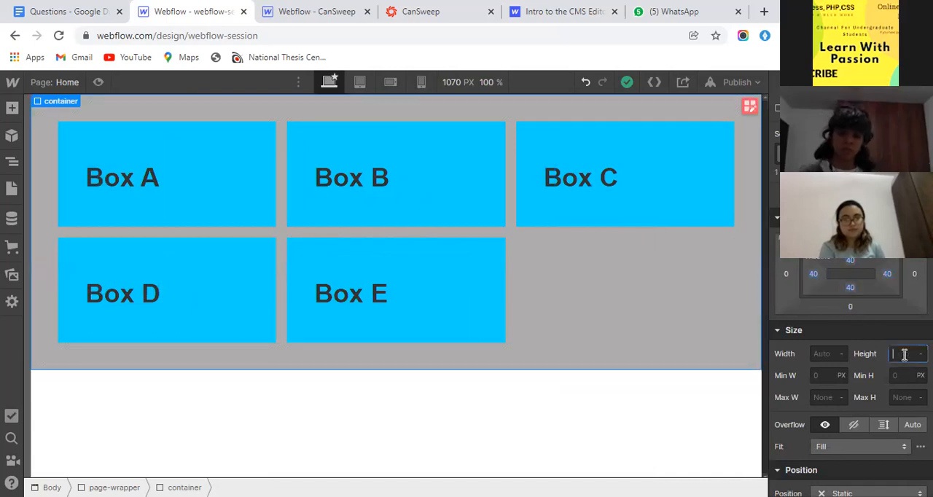
pyautogui.write('100')
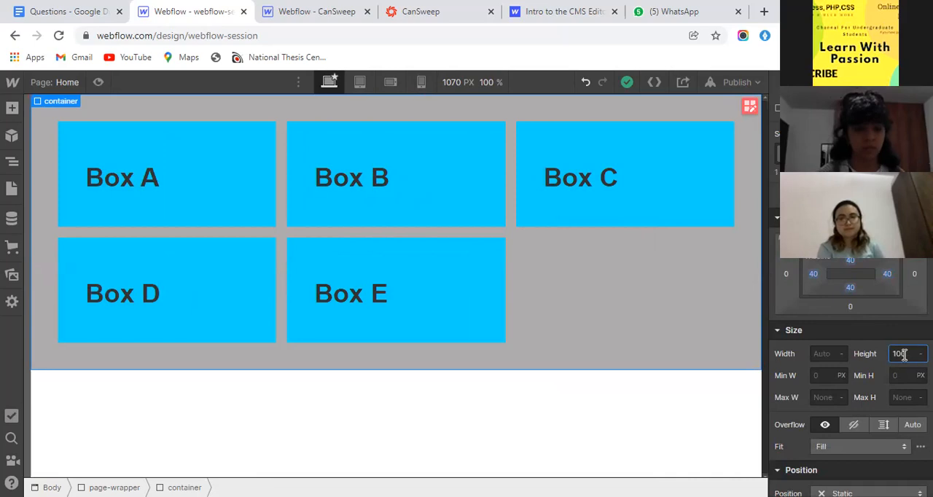
pyautogui.write('vh')
pyautogui.press('Return')
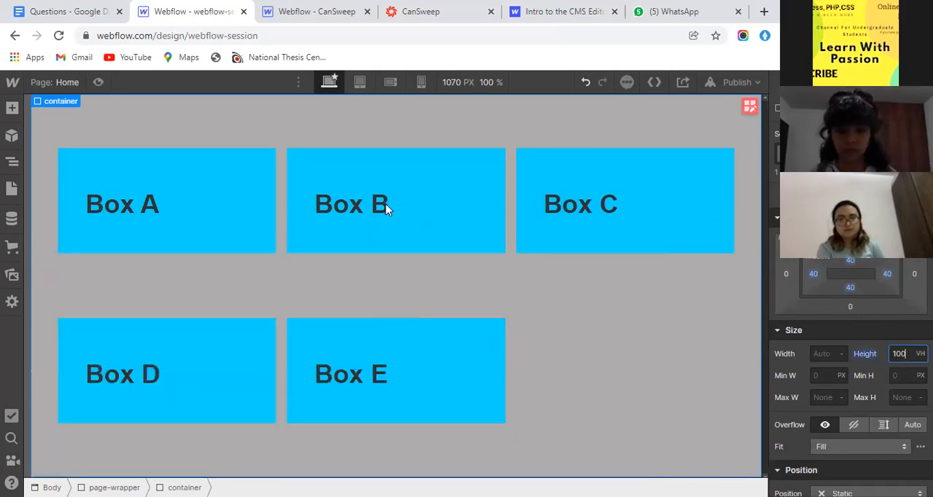
# - Check the full-height grid at the tablet, mobile landscape and mobile portrait breakpoints
pyautogui.click(359, 82)
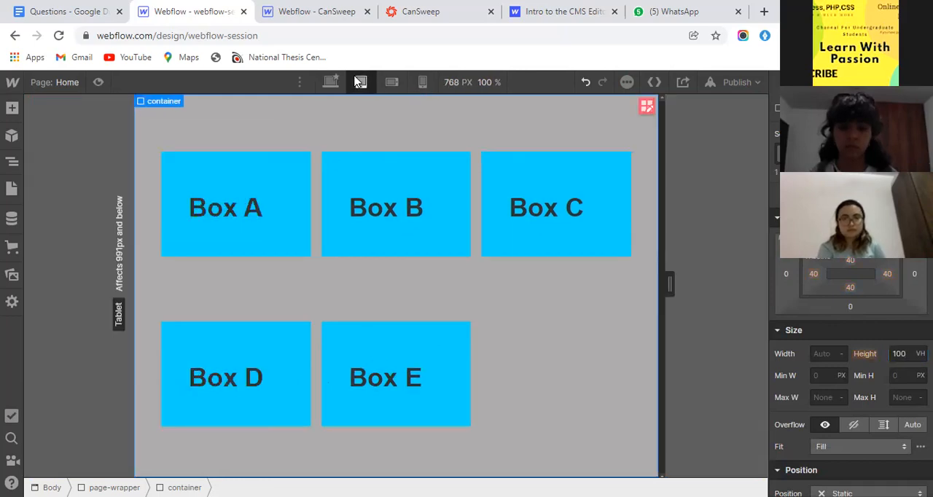
pyautogui.click(391, 83)
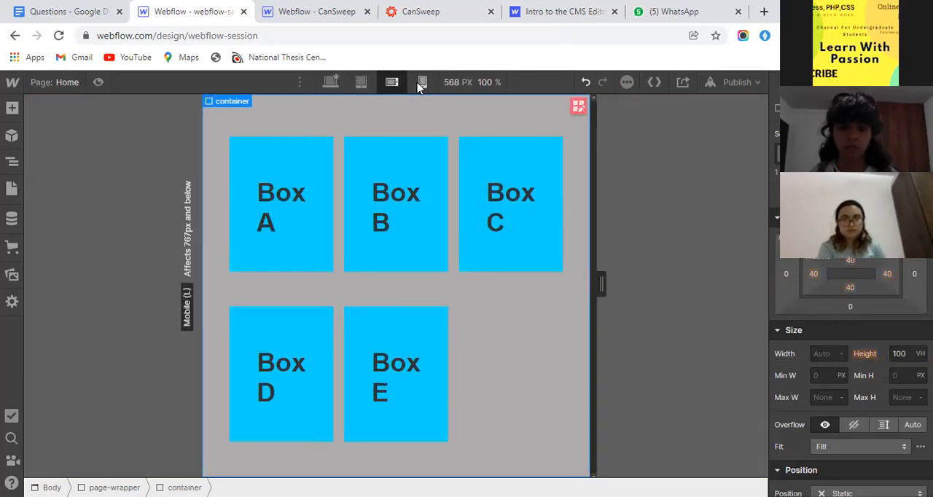
pyautogui.click(420, 82)
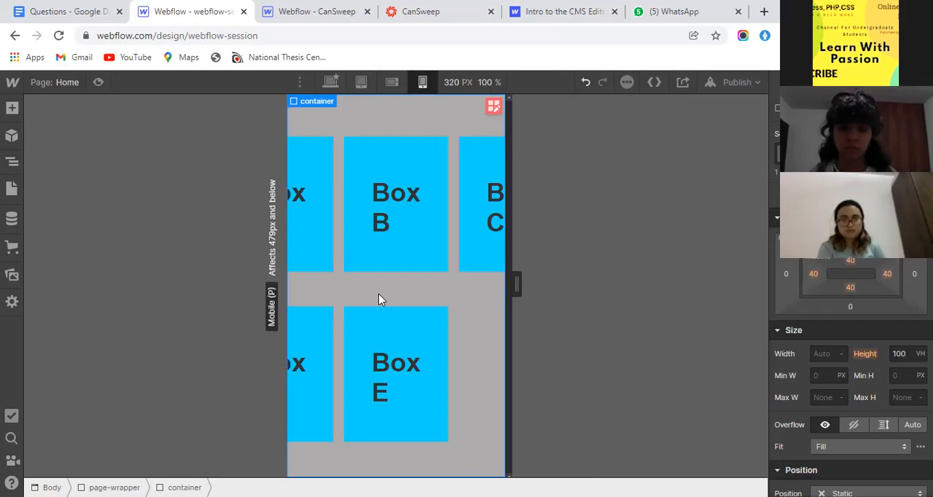
# - Return to the desktop breakpoint and set the container's display to Flex
pyautogui.click(329, 82)
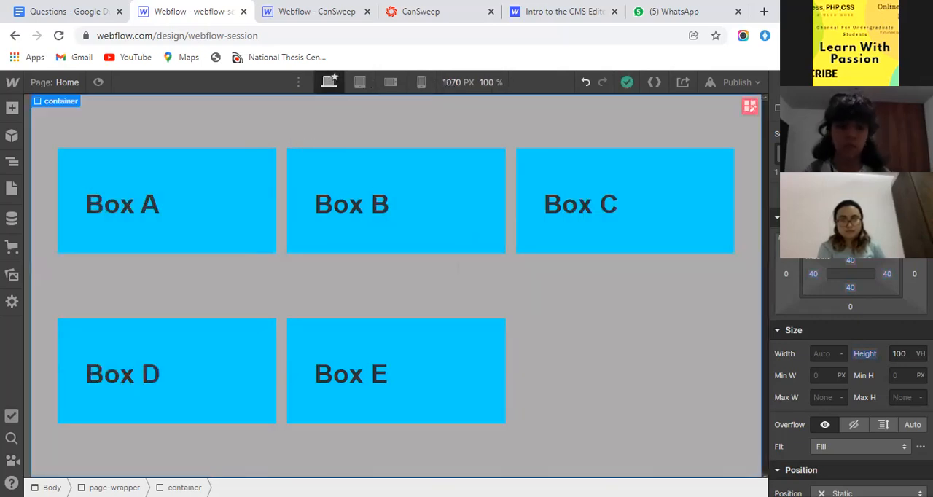
pyautogui.scroll(3, 849, 364)
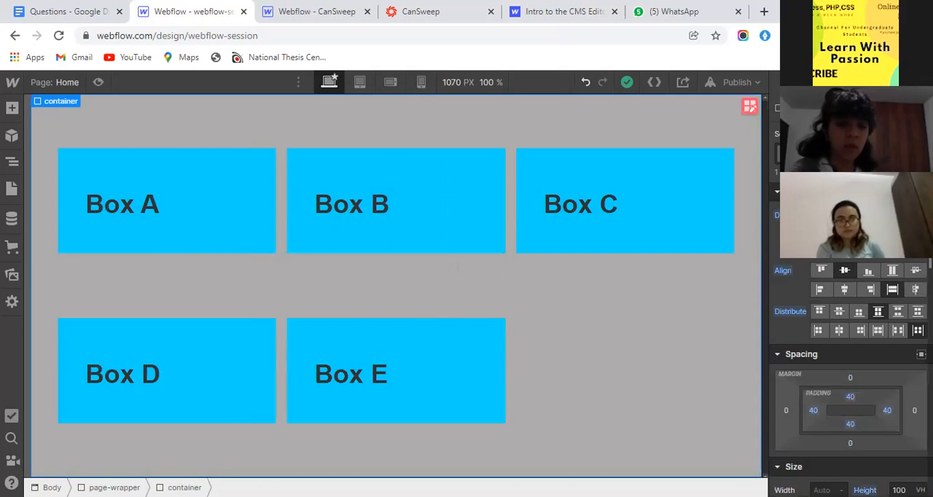
pyautogui.click(839, 215)
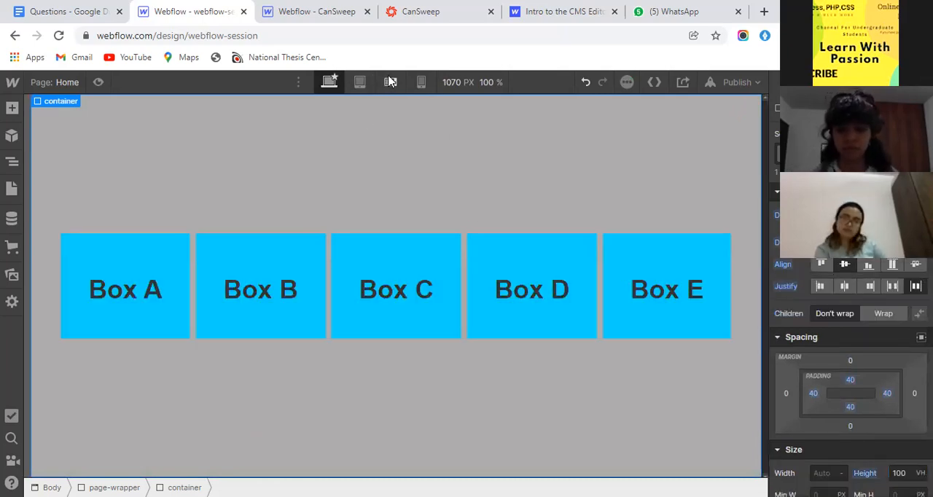
# - Examine how the stacked flex boxes, including Box E, fit the 100 VH container at the tablet and mobile portrait breakpoints
pyautogui.click(360, 81)
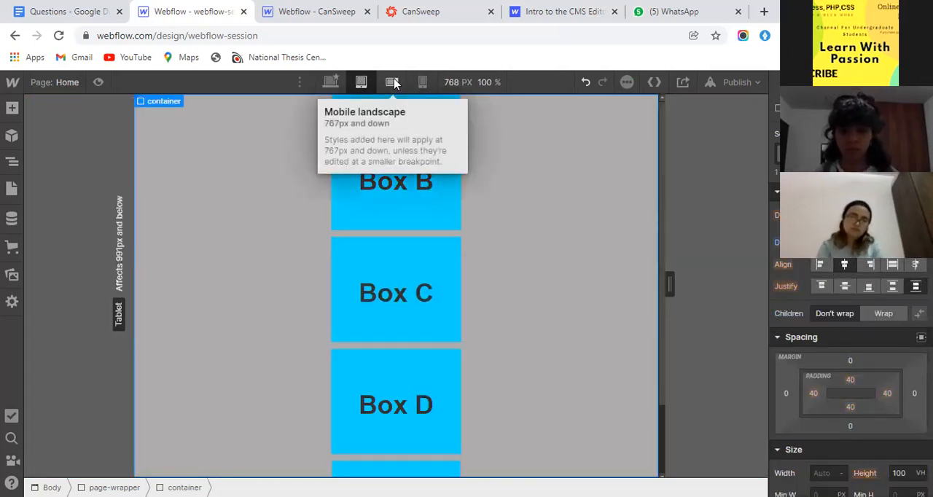
pyautogui.scroll(-2, 439, 318)
pyautogui.scroll(2, 438, 319)
pyautogui.scroll(-2, 439, 318)
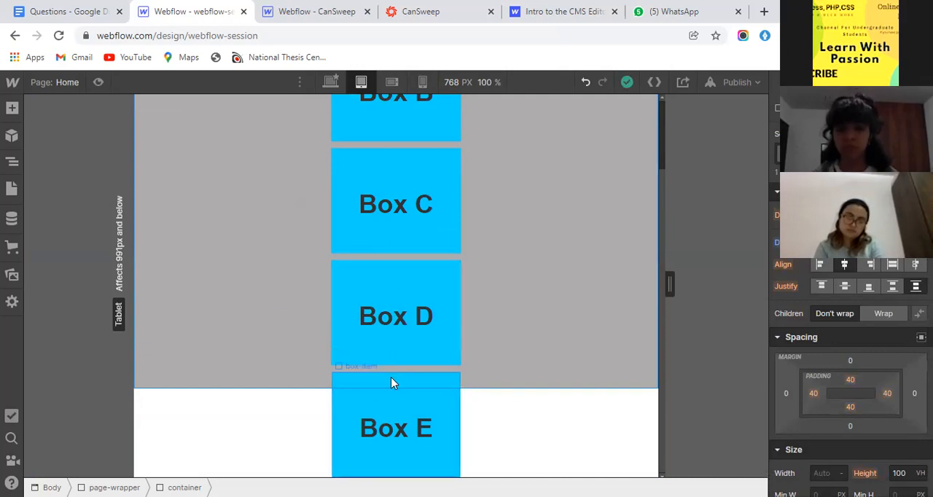
pyautogui.click(381, 401)
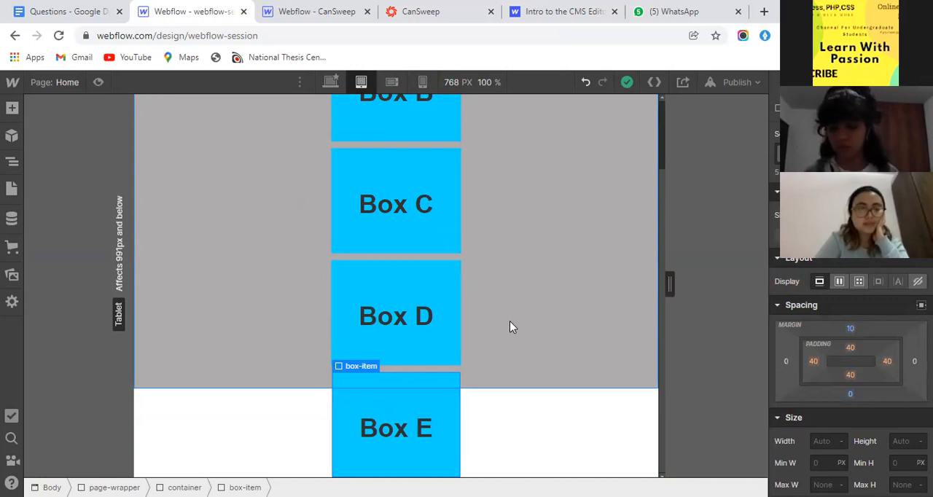
pyautogui.click(422, 82)
pyautogui.scroll(2, 475, 306)
pyautogui.scroll(-2, 475, 306)
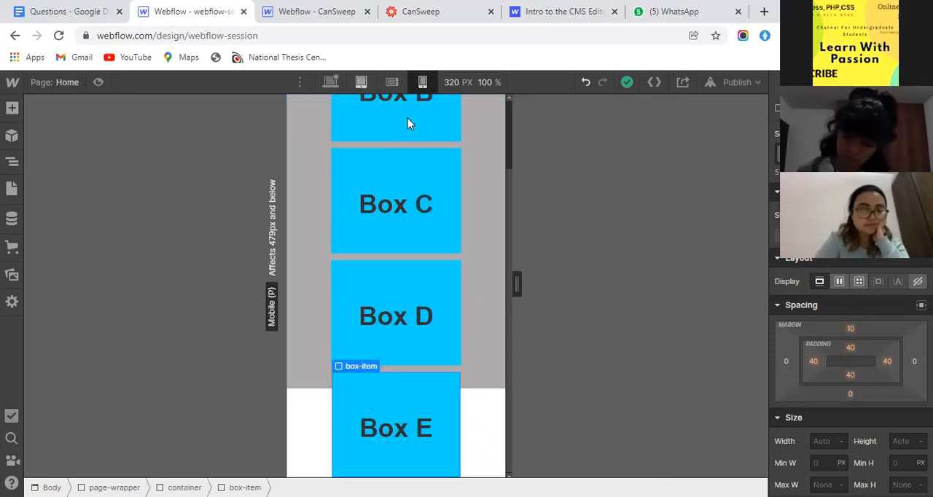
# - Select the container and compare its flex layout at the desktop and tablet breakpoints
pyautogui.click(361, 82)
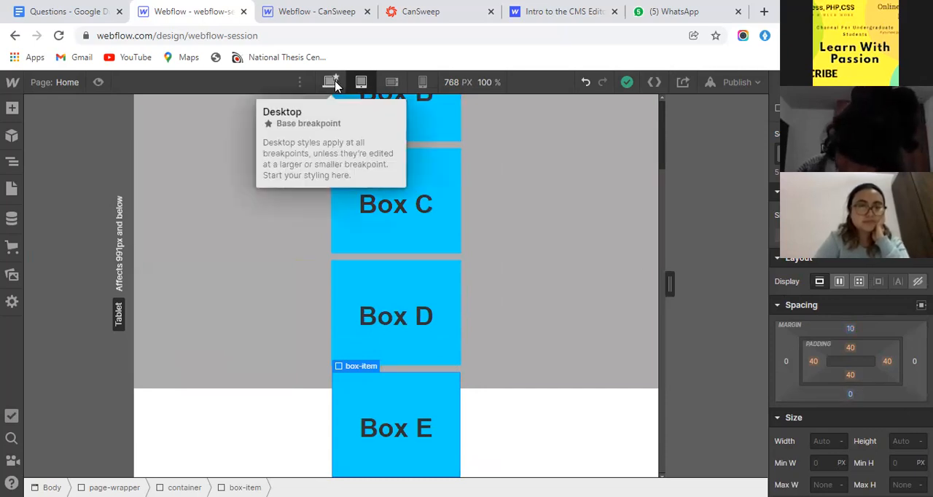
pyautogui.scroll(-3, 838, 321)
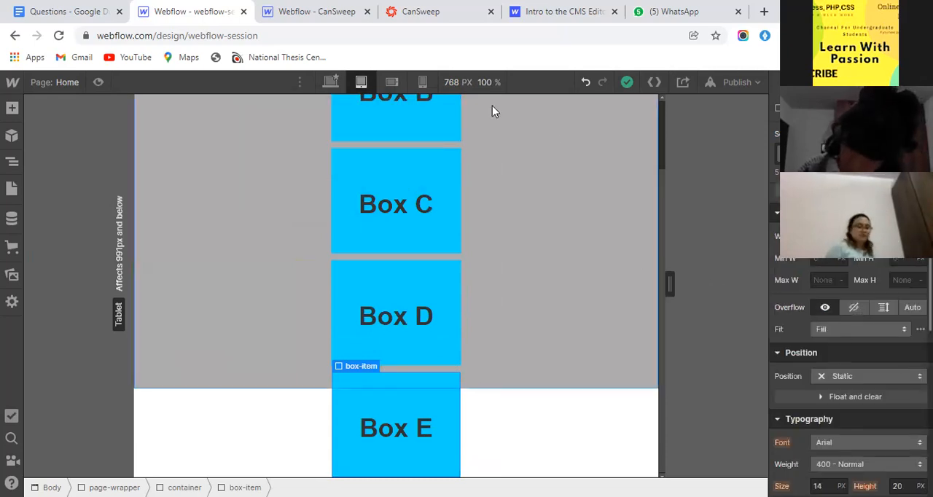
pyautogui.click(561, 183)
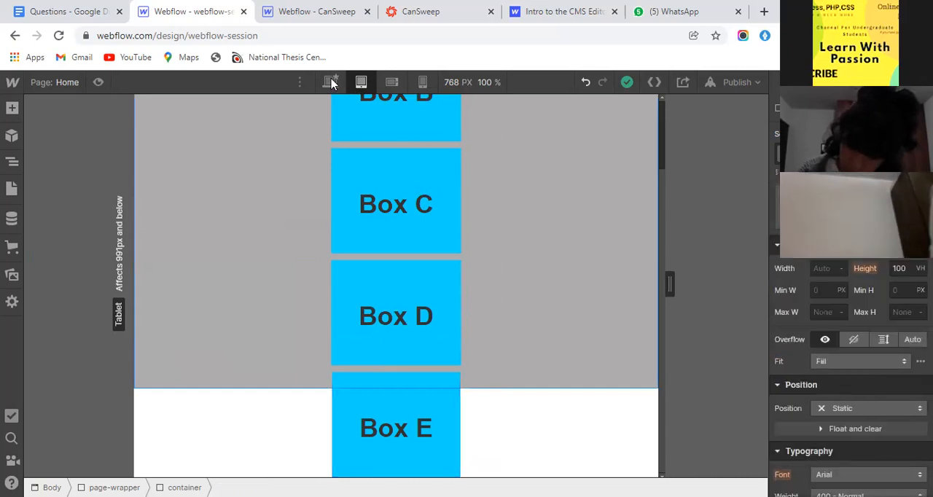
pyautogui.click(330, 81)
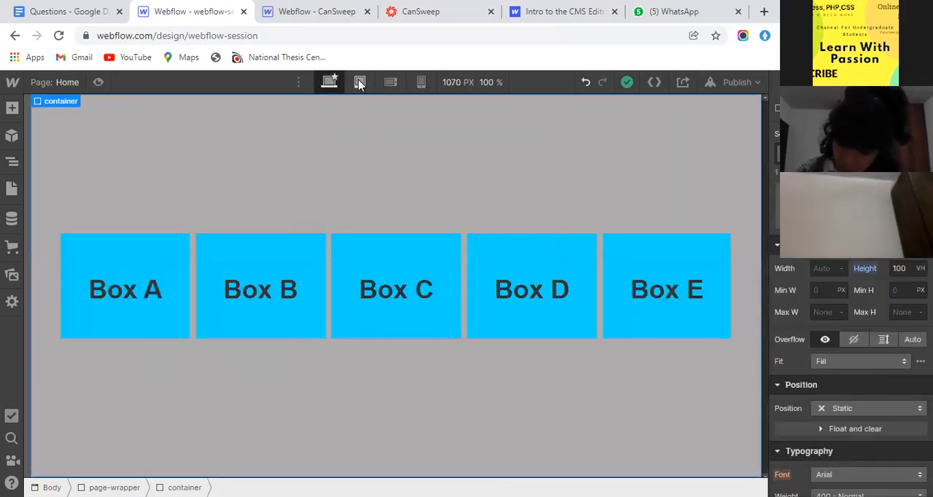
pyautogui.click(359, 81)
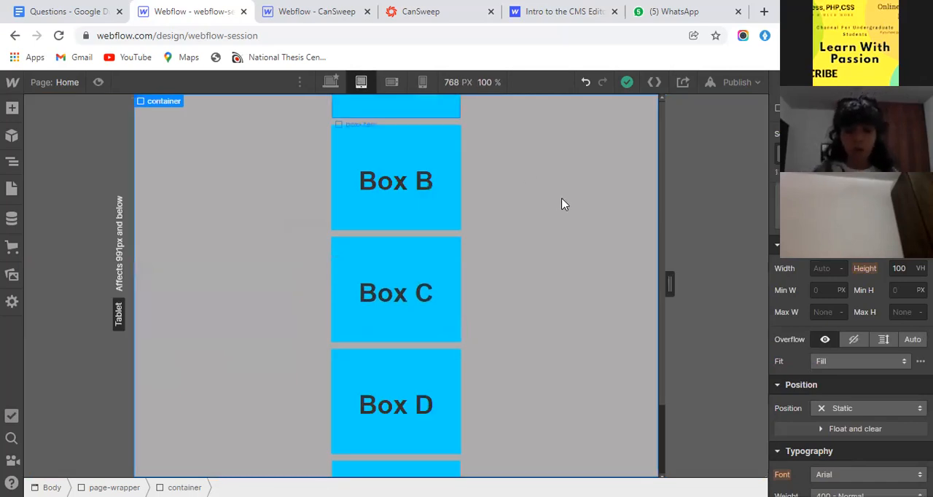
# - Try setting the container's height to Auto at the tablet breakpoint, and undo the change
pyautogui.click(919, 268)
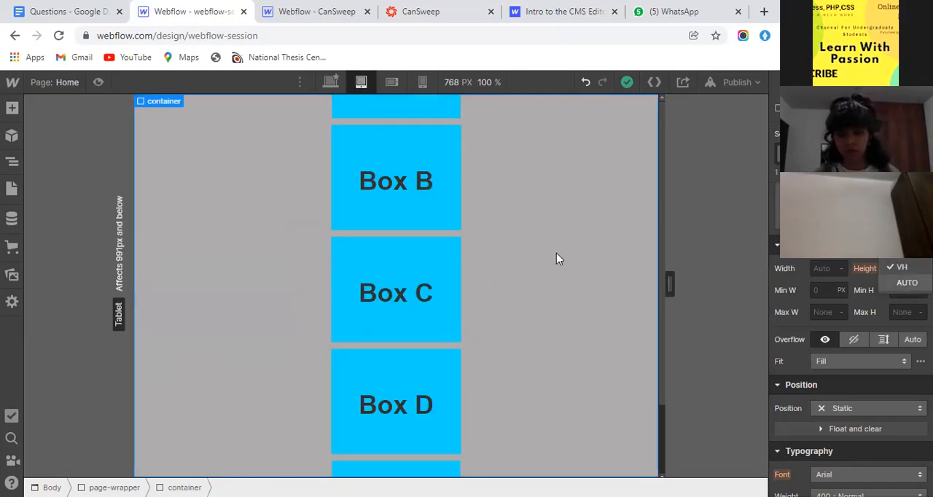
pyautogui.scroll(-4, 555, 254)
pyautogui.scroll(4, 554, 253)
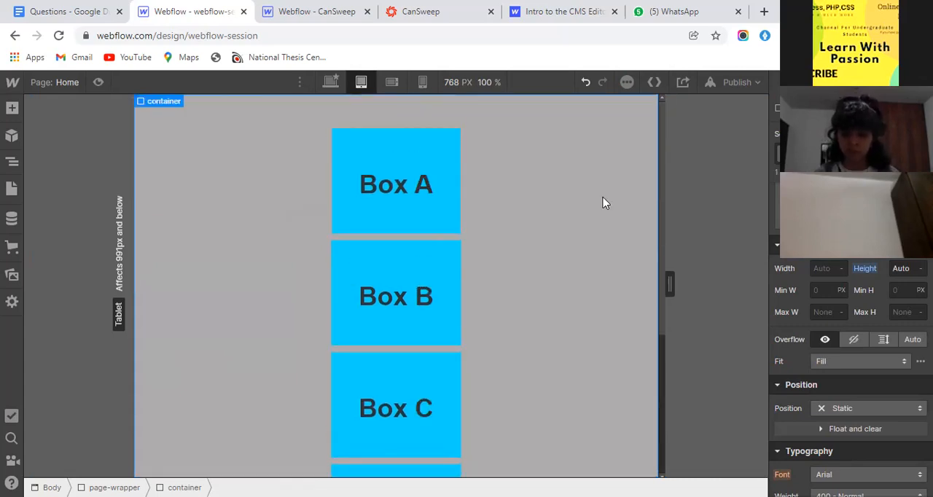
pyautogui.click(587, 83)
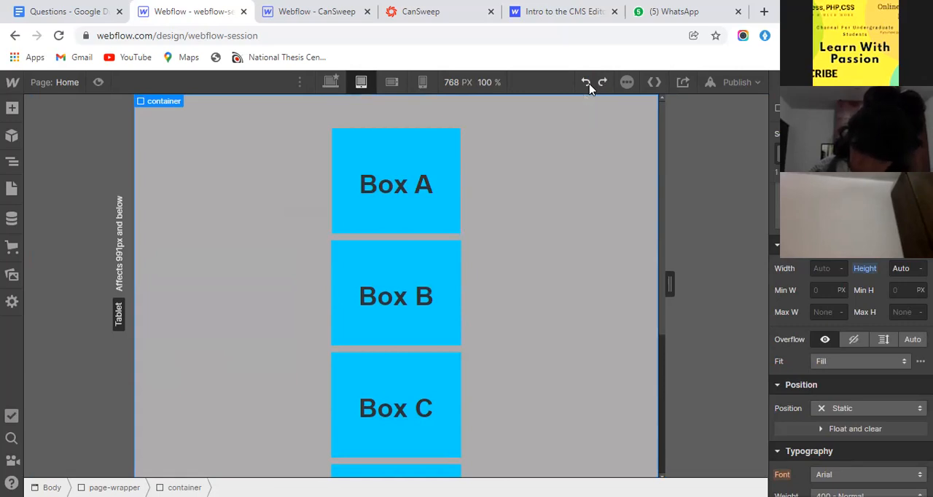
# - At the desktop breakpoint, set the container's height to Auto and its display to Grid
pyautogui.click(330, 81)
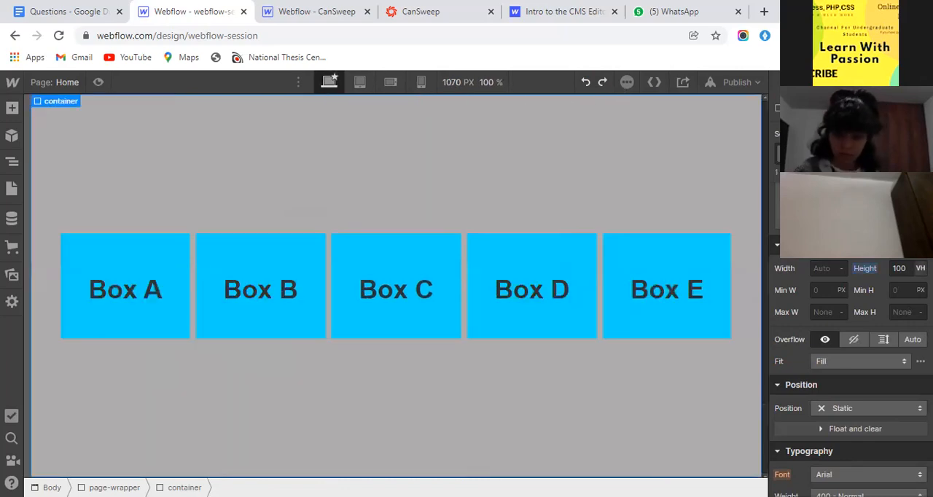
pyautogui.click(919, 268)
pyautogui.click(908, 279)
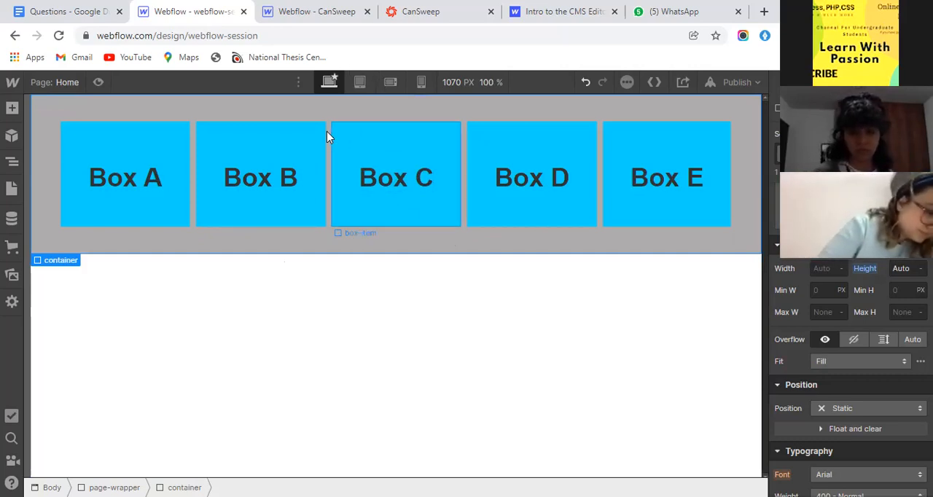
pyautogui.scroll(3, 869, 277)
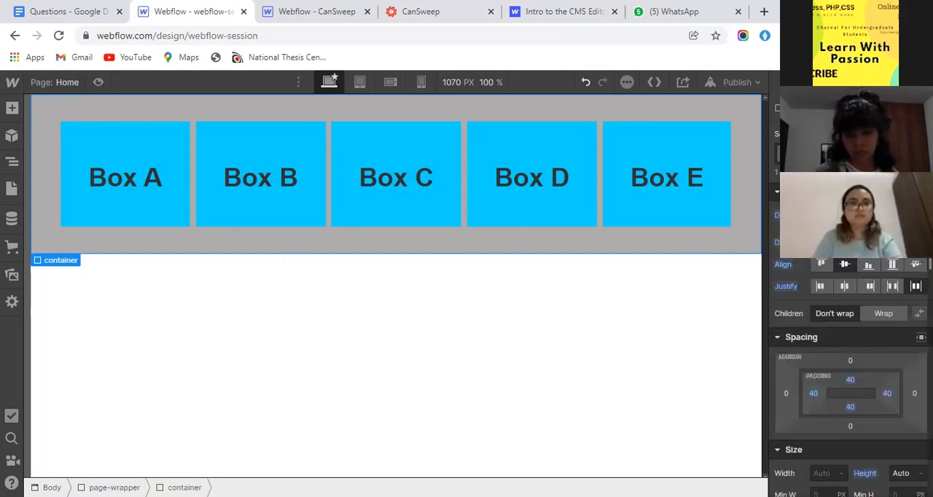
pyautogui.click(859, 216)
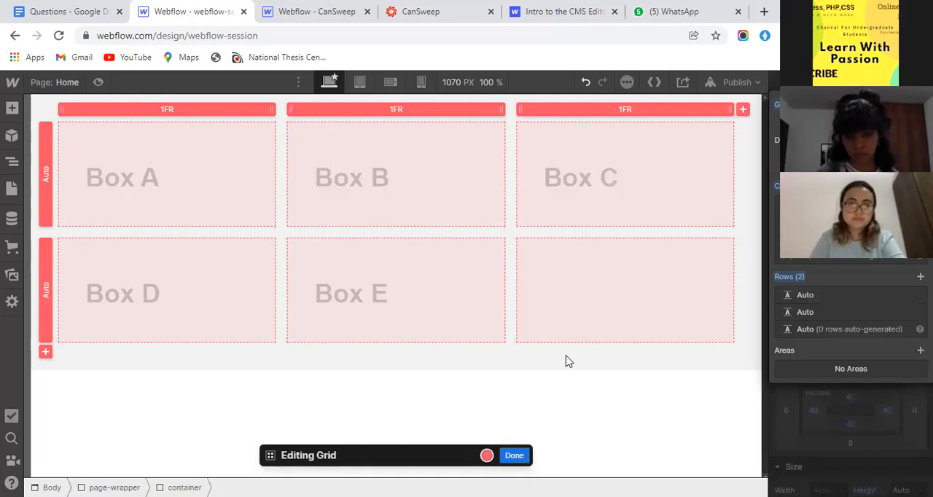
pyautogui.click(846, 402)
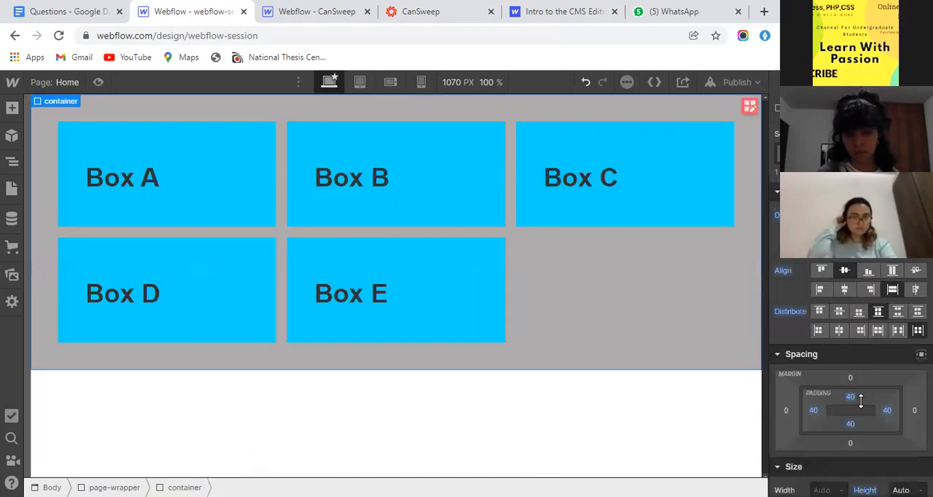
# - At the mobile landscape breakpoint, change the container's grid to two columns and three rows
pyautogui.click(357, 83)
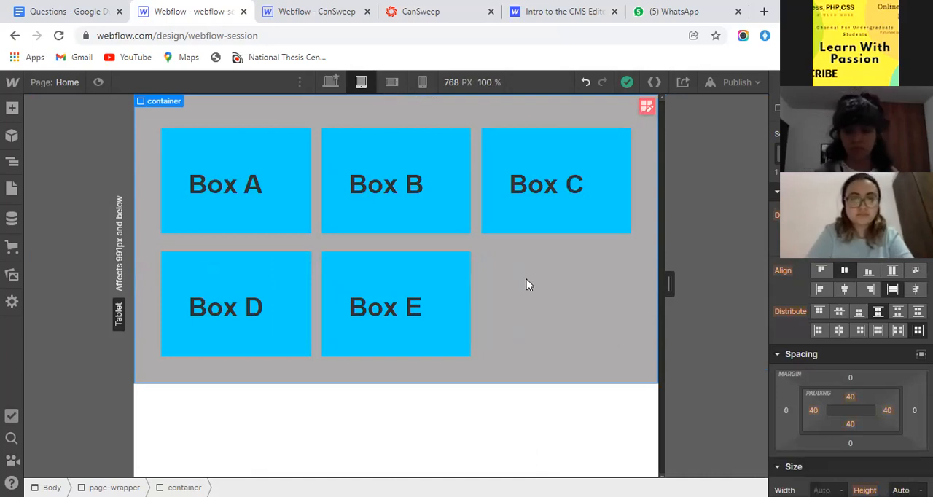
pyautogui.click(392, 82)
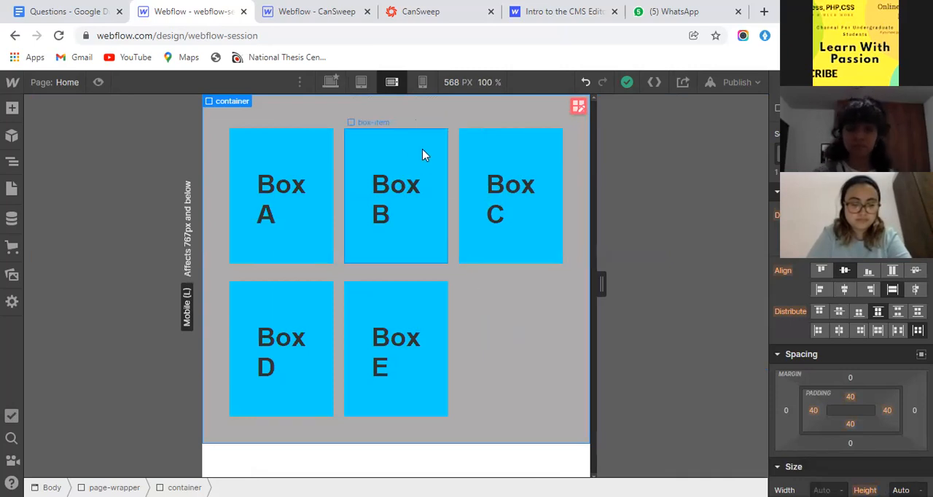
pyautogui.click(578, 107)
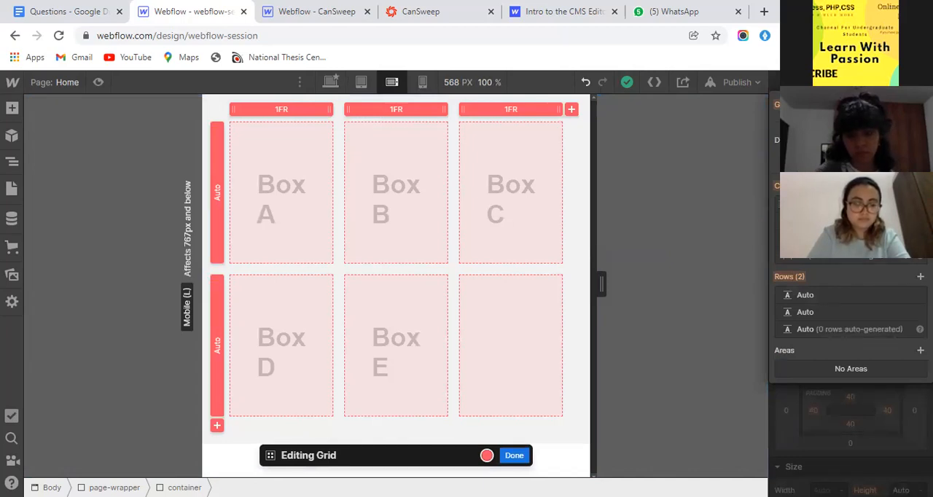
pyautogui.click(920, 205)
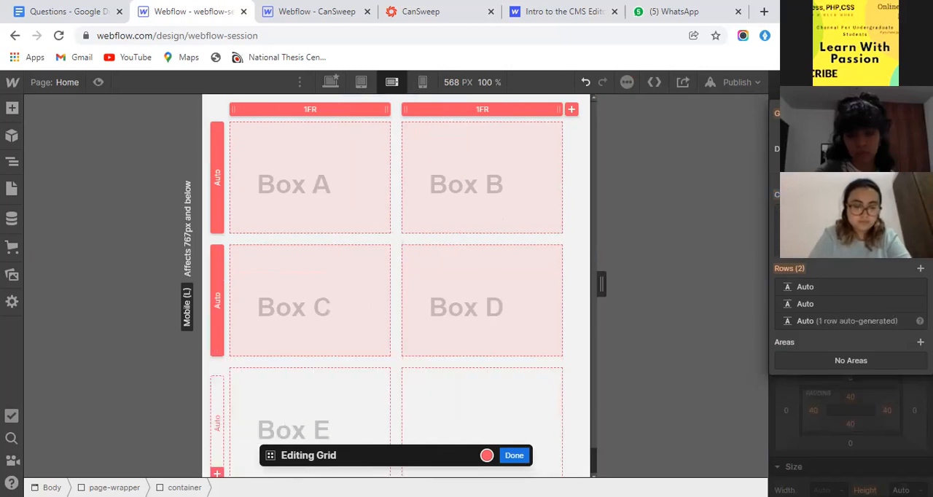
pyautogui.click(919, 268)
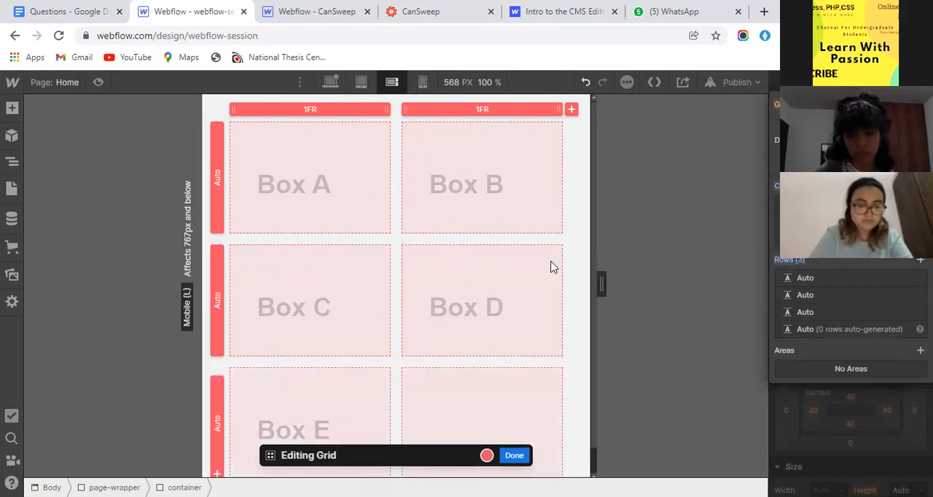
pyautogui.scroll(-1, 552, 277)
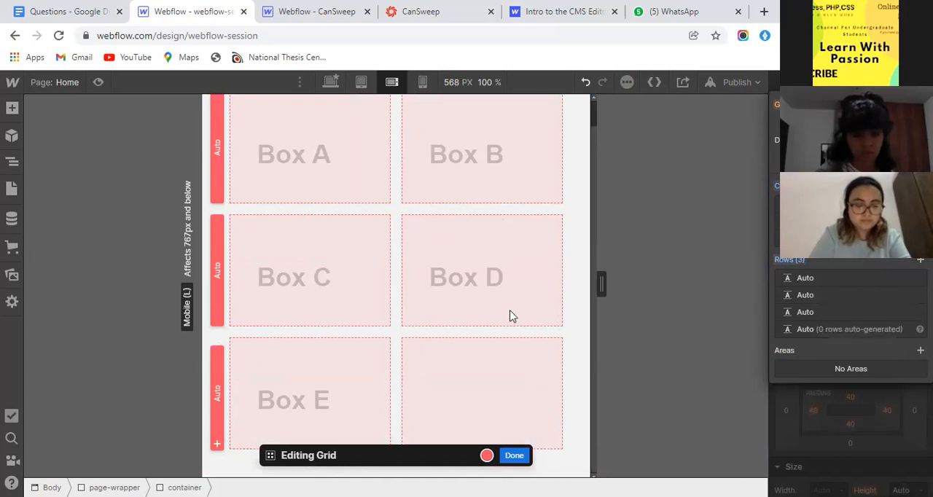
pyautogui.press('Escape')
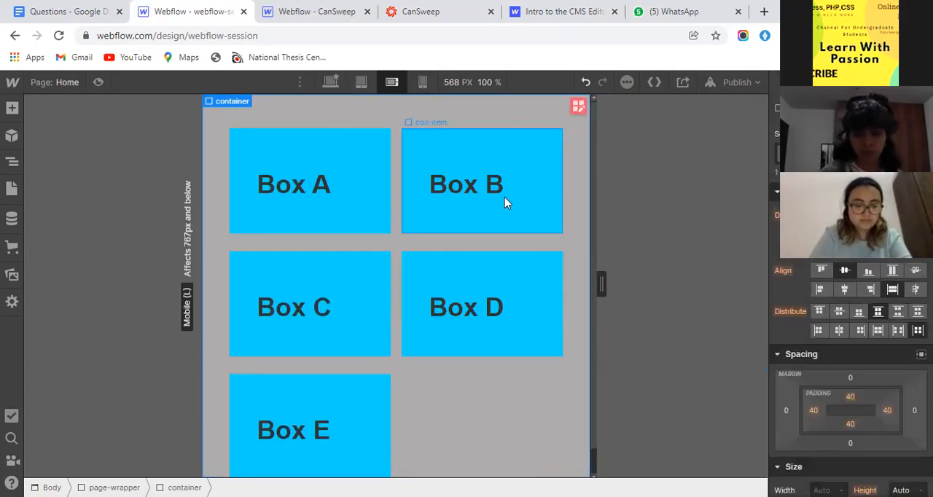
pyautogui.scroll(-1, 496, 398)
pyautogui.scroll(1, 485, 364)
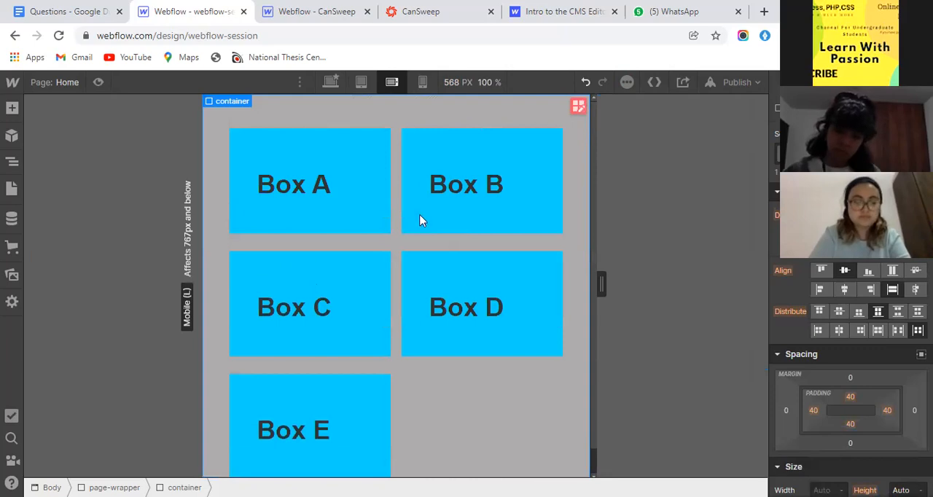
# - At the mobile portrait breakpoint, change the container's grid to one column and five rows, and review Boxes A to E
pyautogui.click(421, 81)
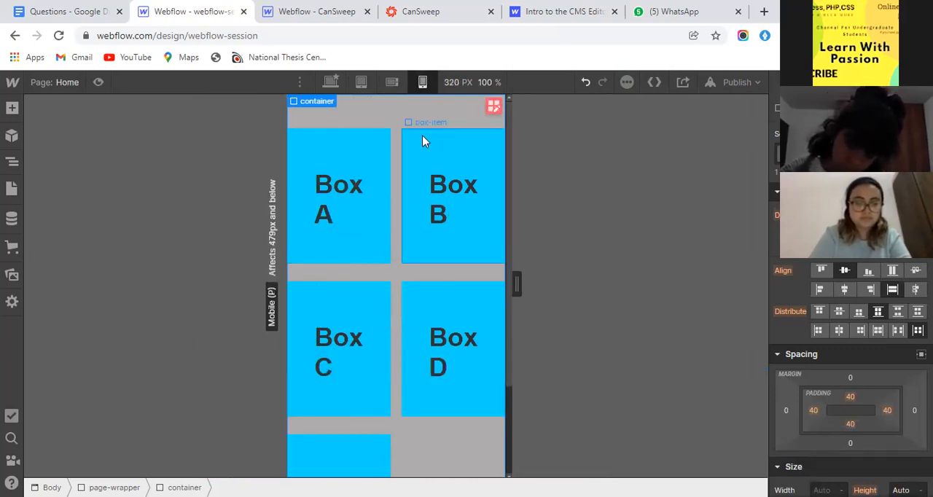
pyautogui.click(493, 108)
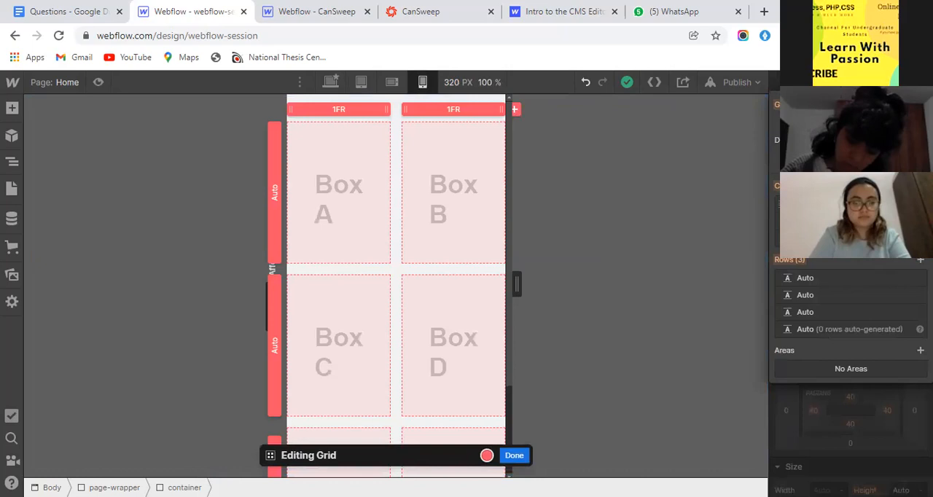
pyautogui.click(919, 221)
pyautogui.click(919, 251)
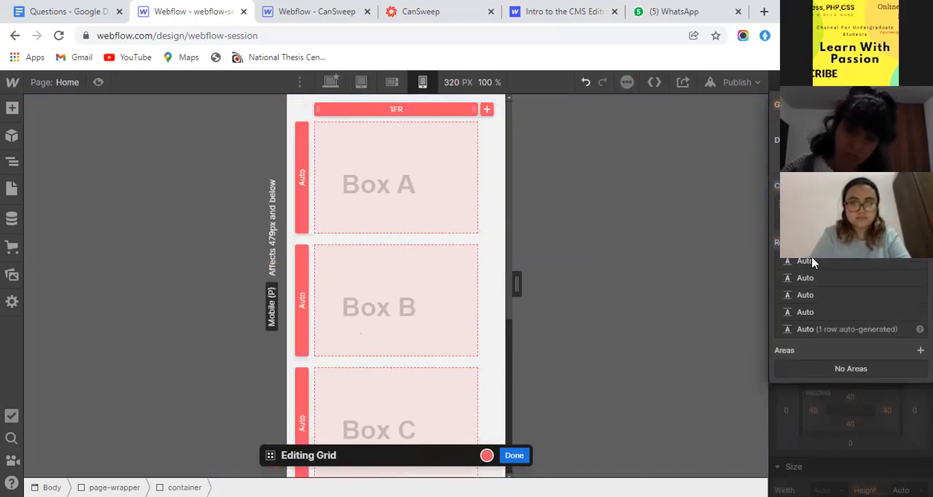
pyautogui.scroll(-4, 360, 306)
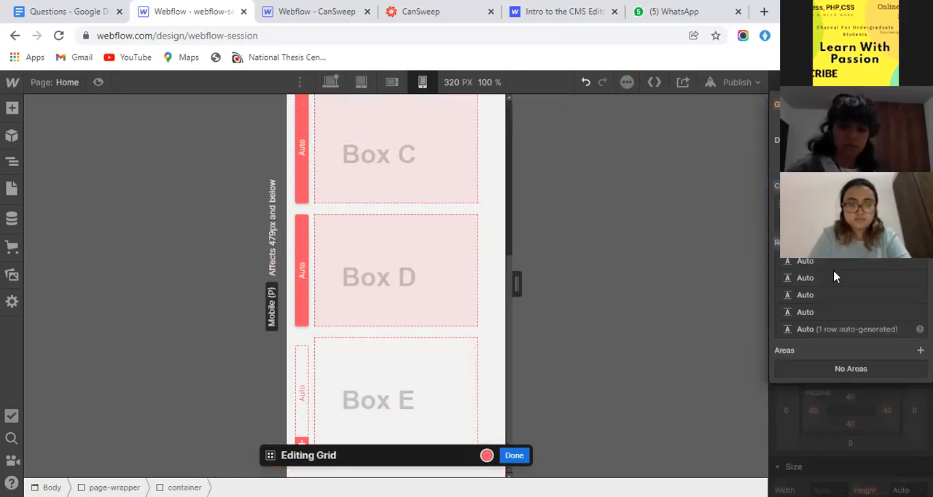
pyautogui.click(919, 243)
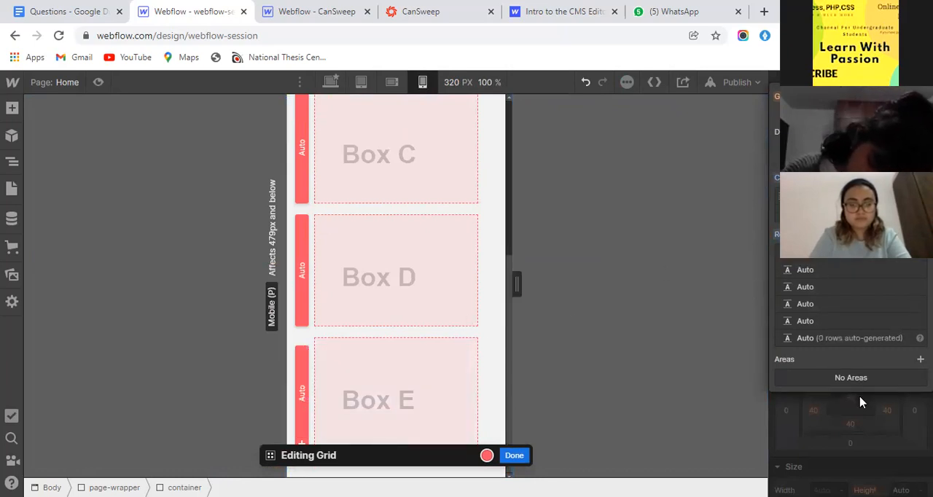
pyautogui.press('Escape')
pyautogui.scroll(4, 406, 364)
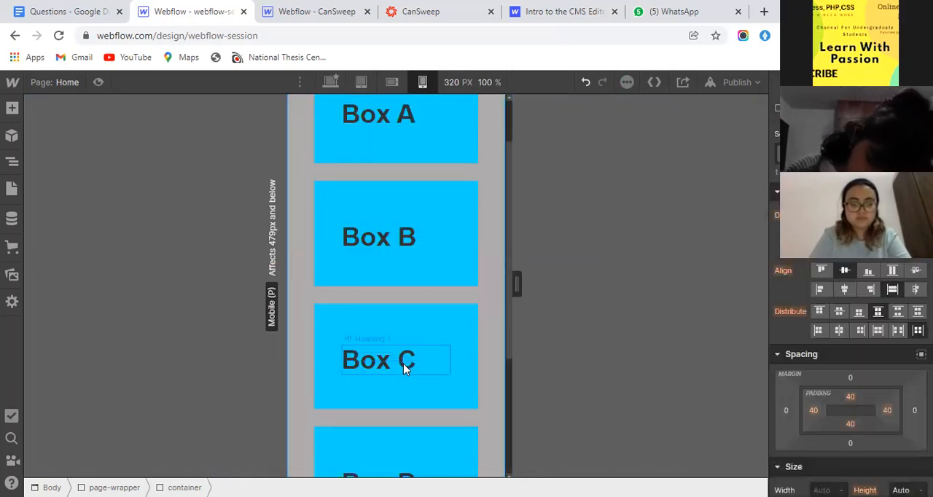
pyautogui.scroll(-3, 493, 233)
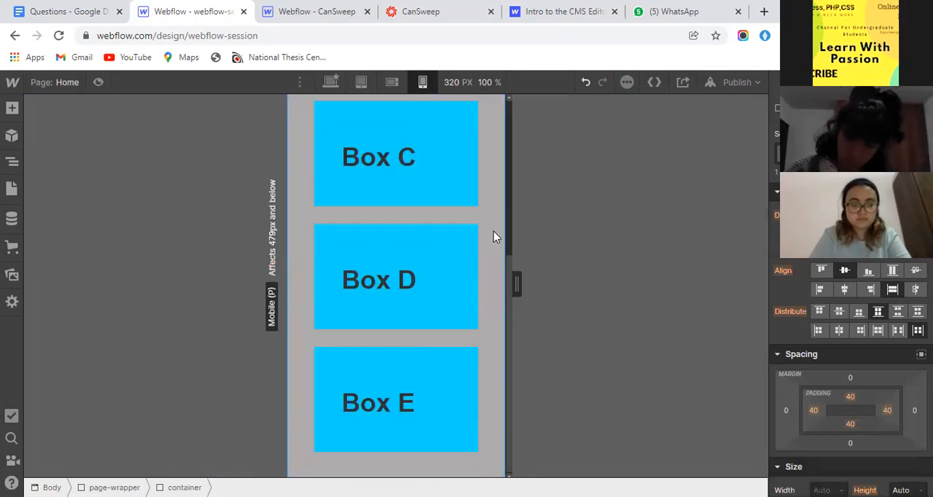
pyautogui.scroll(3, 493, 235)
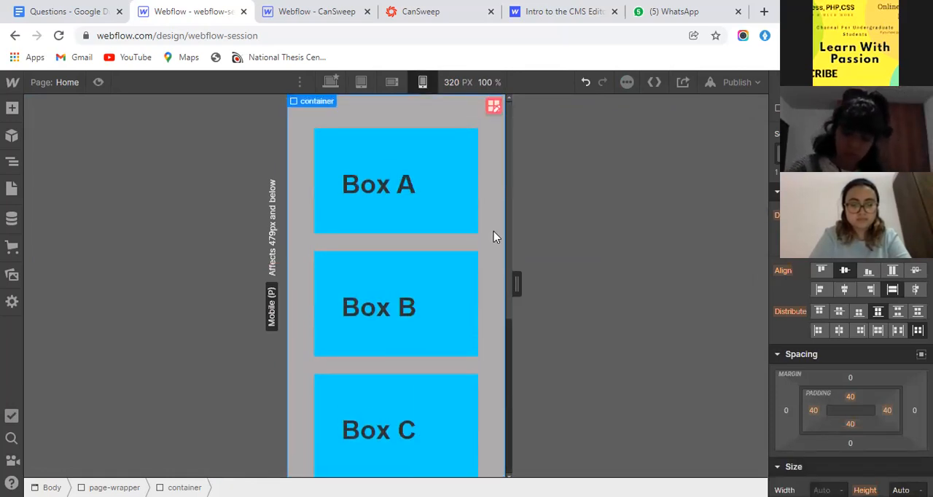
pyautogui.scroll(-3, 493, 235)
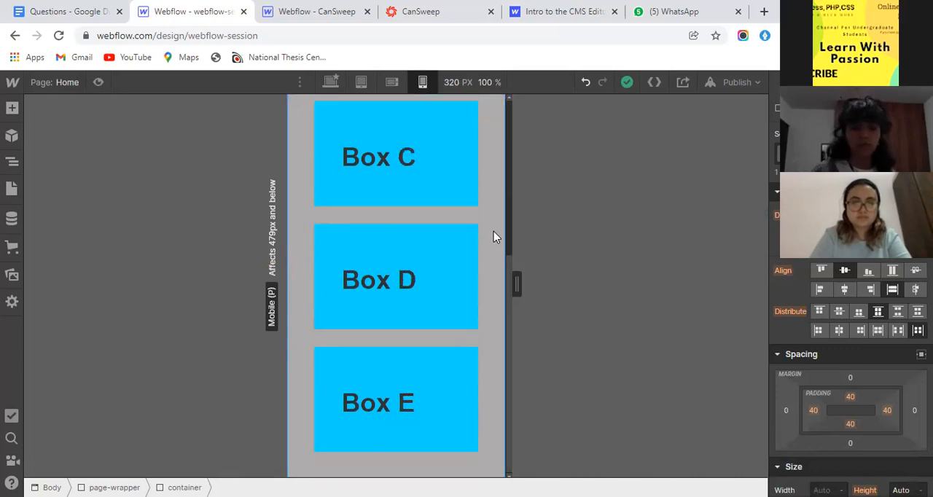
pyautogui.scroll(3, 493, 235)
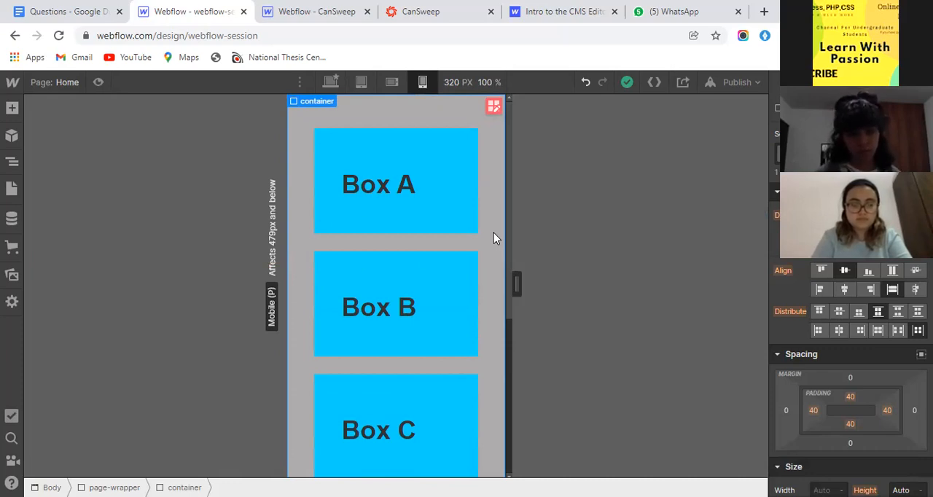
# - At the desktop breakpoint, add an Image element inside Box A
pyautogui.click(329, 82)
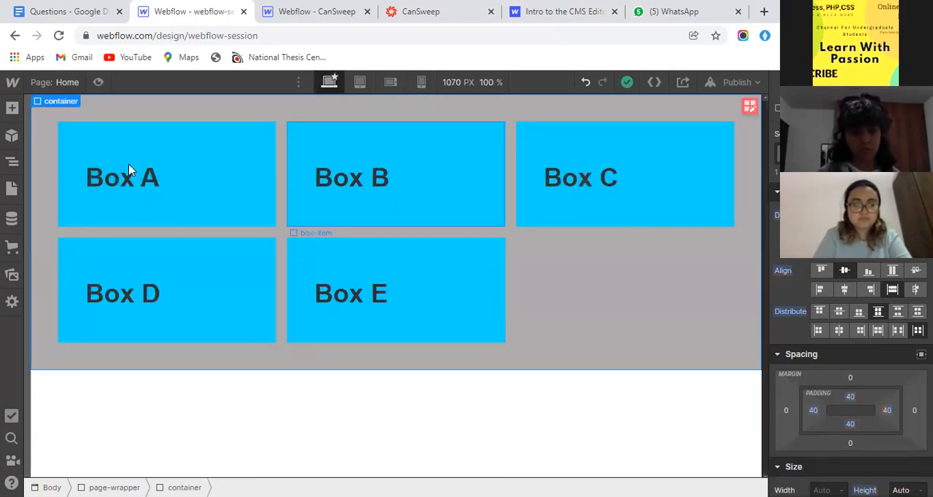
pyautogui.click(131, 191)
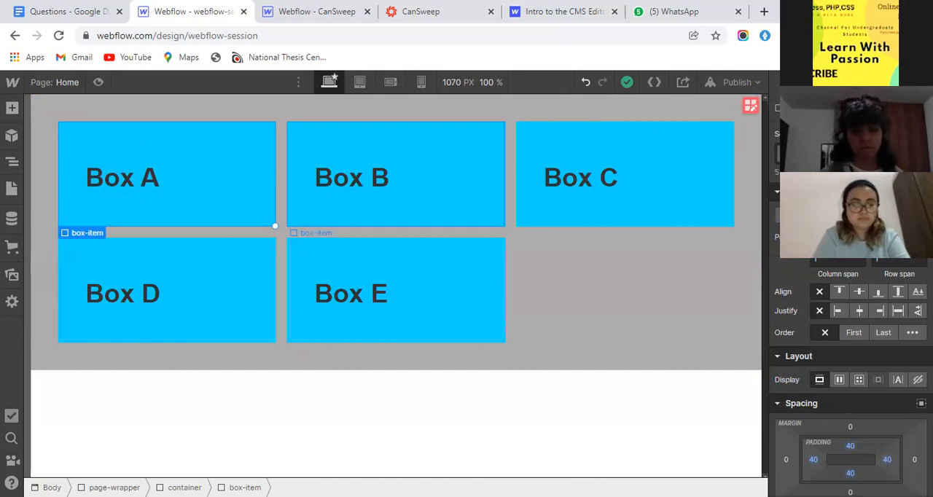
pyautogui.scroll(-8, 894, 258)
pyautogui.scroll(-2, 893, 258)
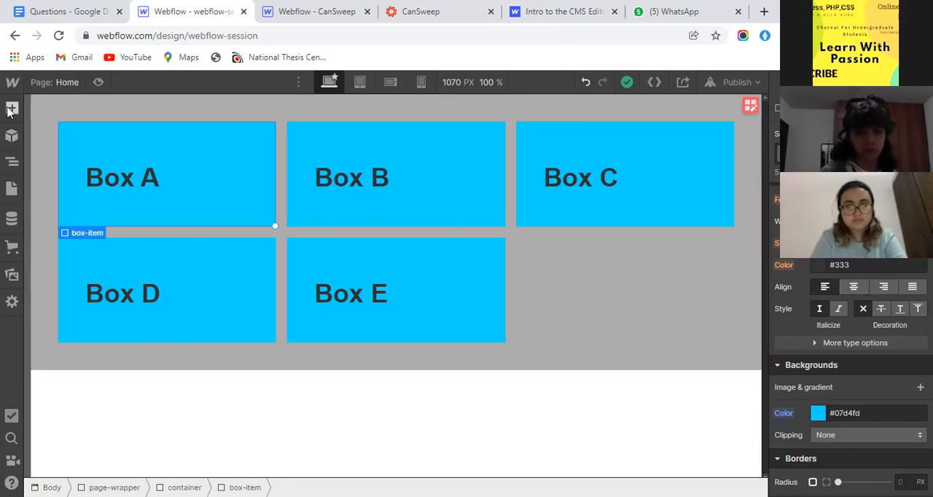
pyautogui.press('a')
pyautogui.scroll(-5, 77, 390)
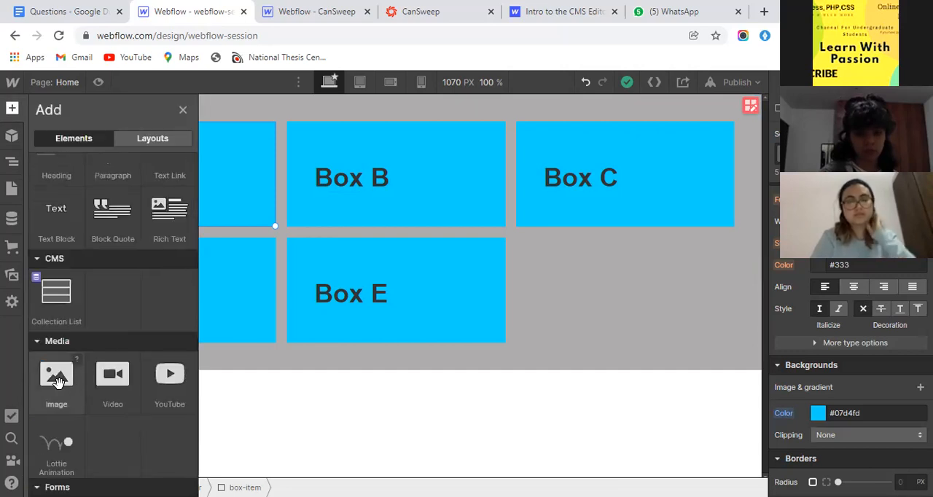
pyautogui.click(58, 380)
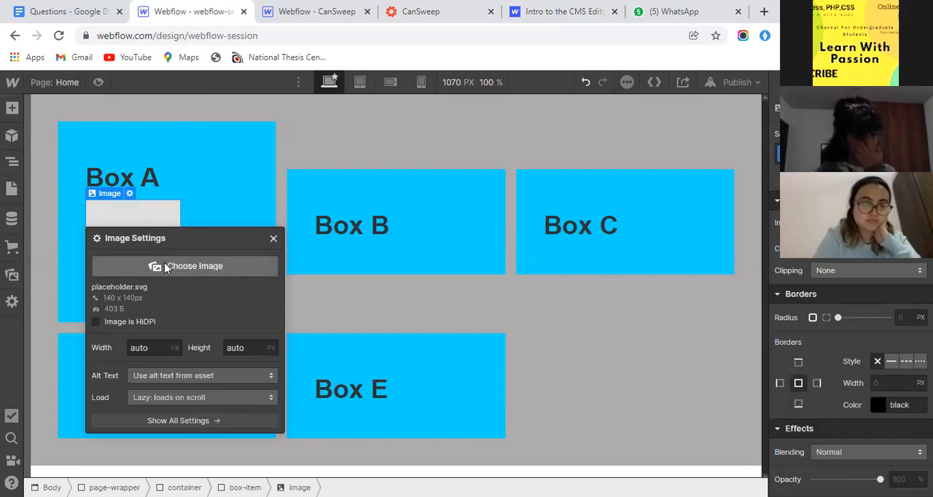
# - Upload the apple file from the Downloads folder and use apple.svg as Box A's image
pyautogui.click(166, 268)
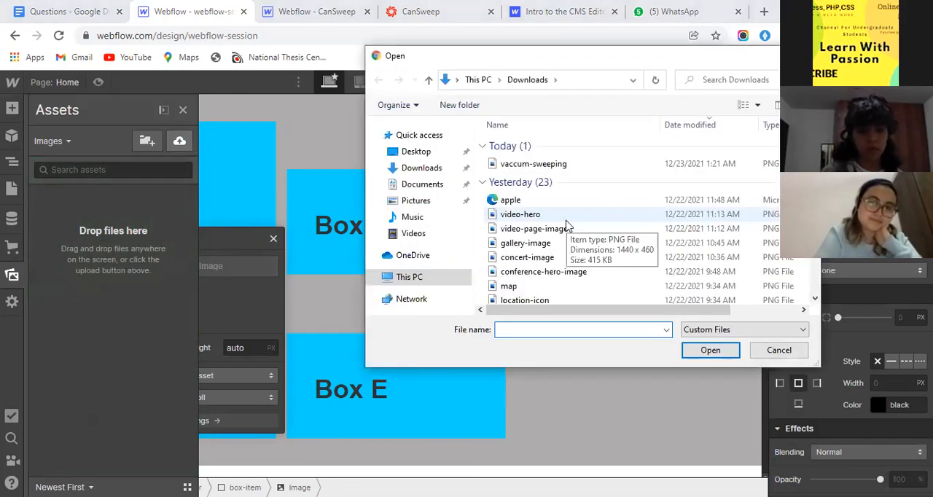
pyautogui.scroll(-1, 566, 225)
pyautogui.scroll(1, 554, 215)
pyautogui.click(522, 202)
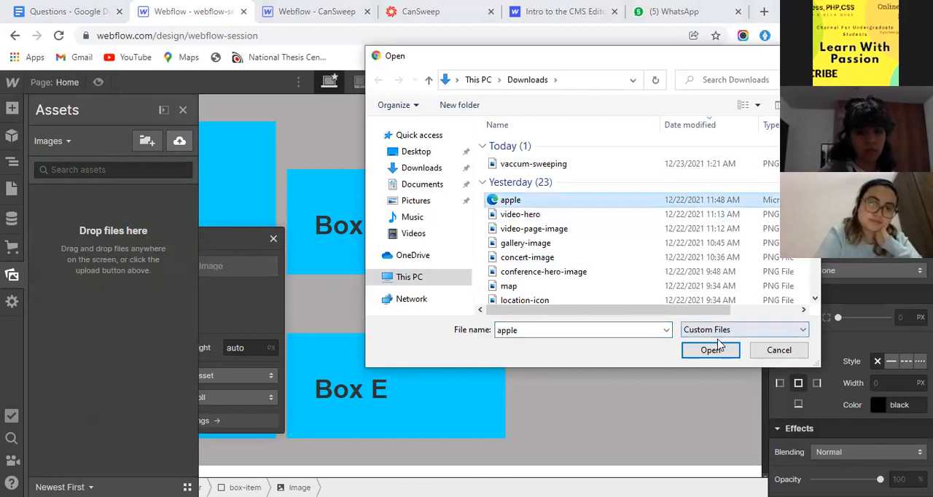
pyautogui.click(710, 349)
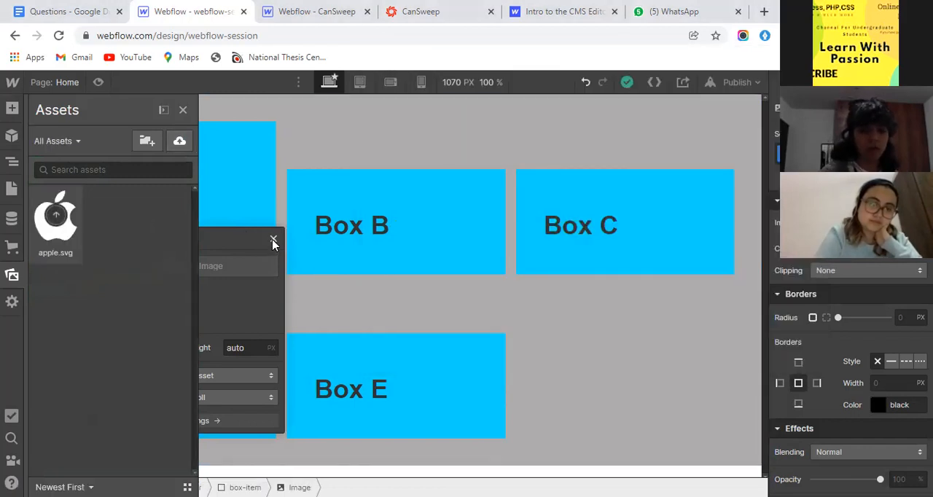
pyautogui.click(309, 203)
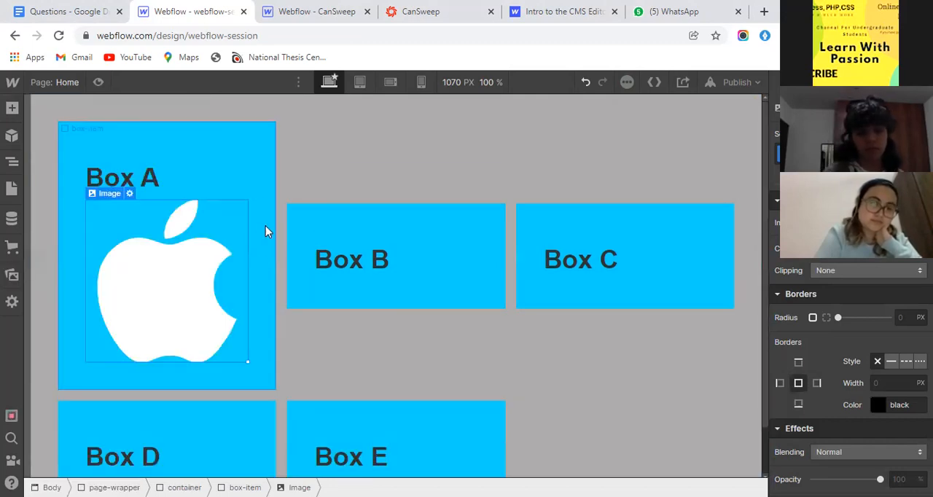
# - Copy the apple image from Box A and paste it into Box B and Box C
pyautogui.click(262, 264)
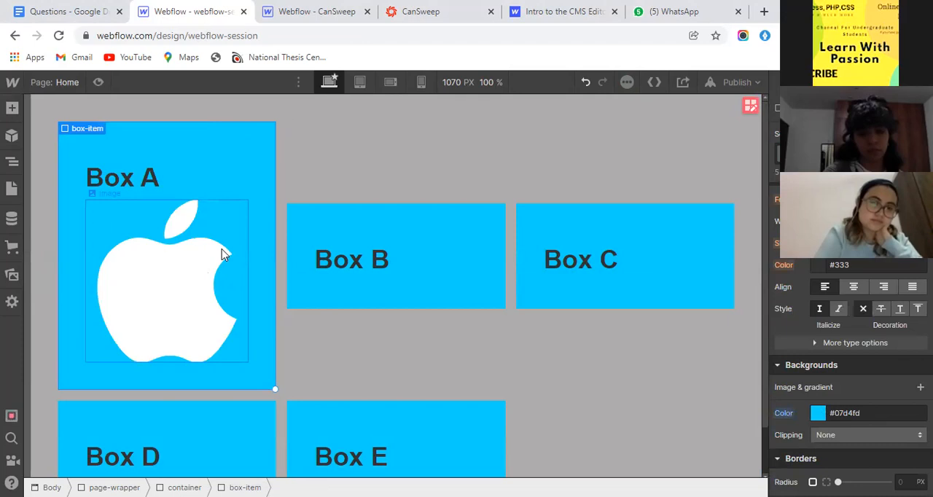
pyautogui.click(102, 193)
pyautogui.click(108, 179)
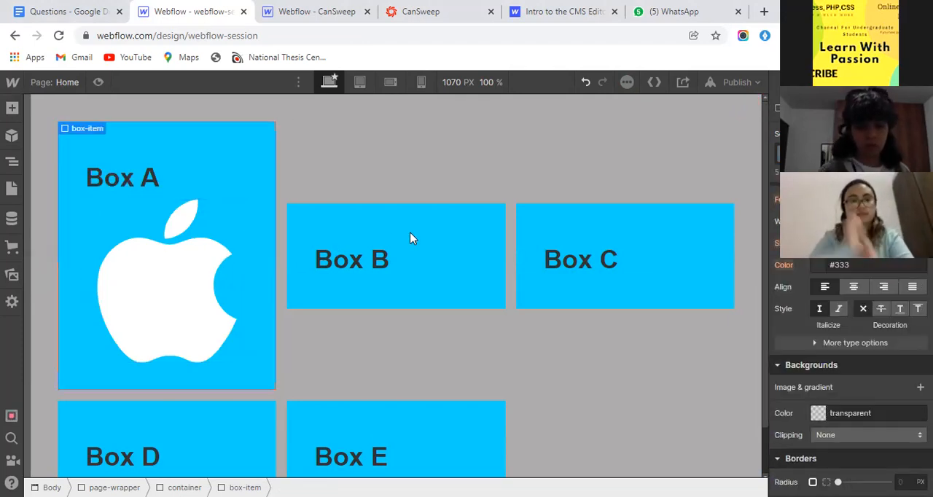
pyautogui.click(100, 201)
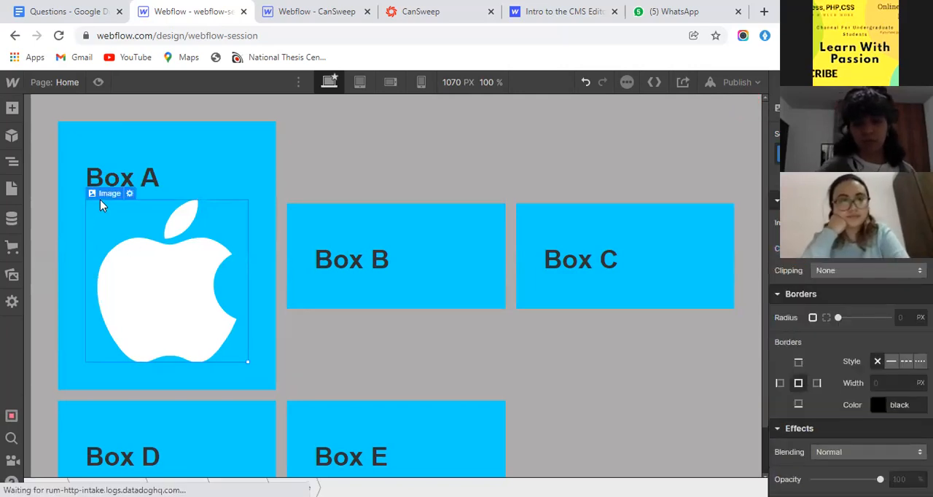
pyautogui.click(344, 225)
pyautogui.hotkey('ctrl', 'v')
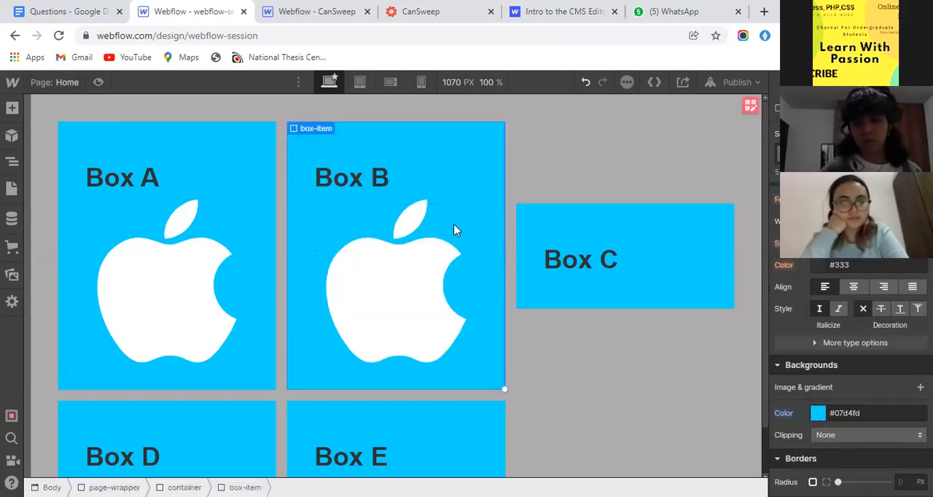
pyautogui.click(594, 227)
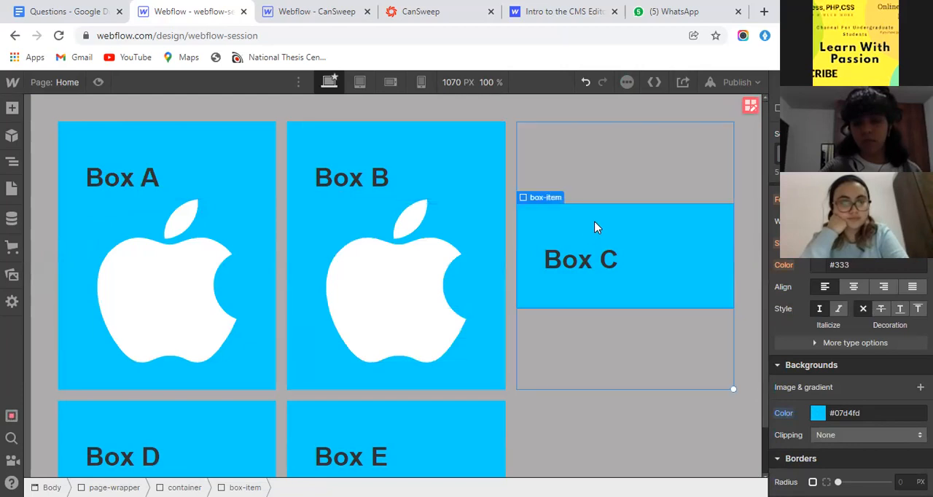
pyautogui.hotkey('ctrl', 'v')
# - Paste the copied apple image into Box D and Box E
pyautogui.scroll(-1, 325, 298)
pyautogui.click(222, 372)
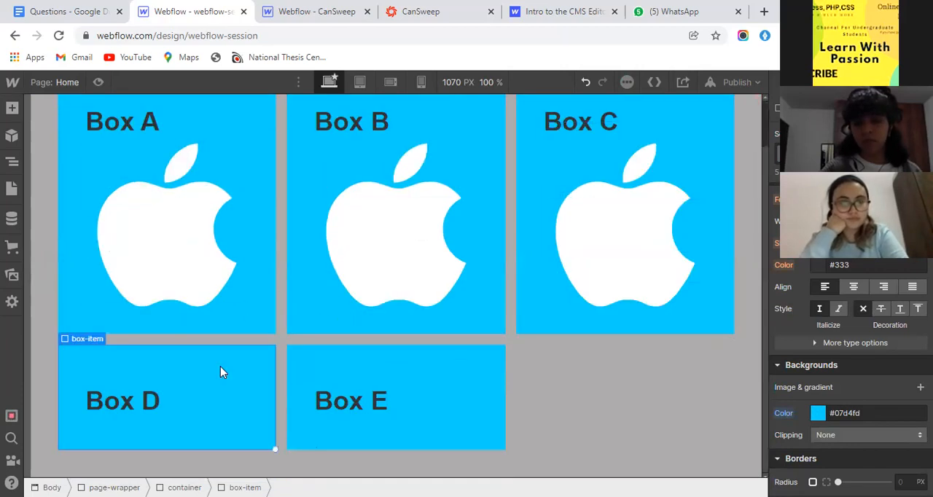
pyautogui.hotkey('ctrl', 'v')
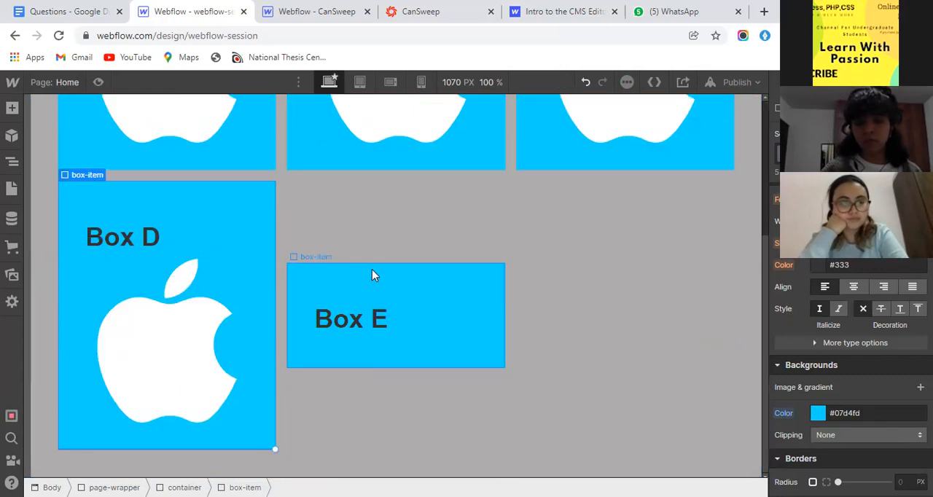
pyautogui.click(372, 271)
pyautogui.hotkey('ctrl', 'v')
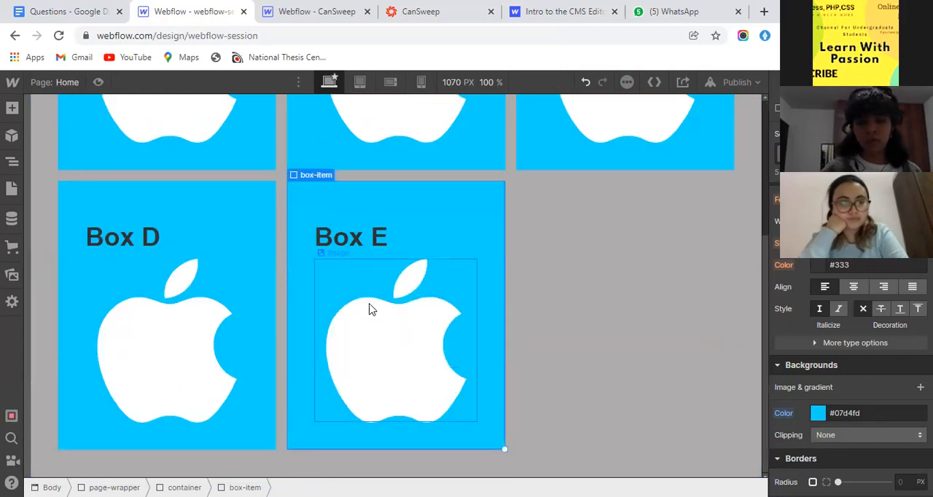
# - Preview the page to check the boxes with their apple images, and return to the design view
pyautogui.scroll(5, 842, 343)
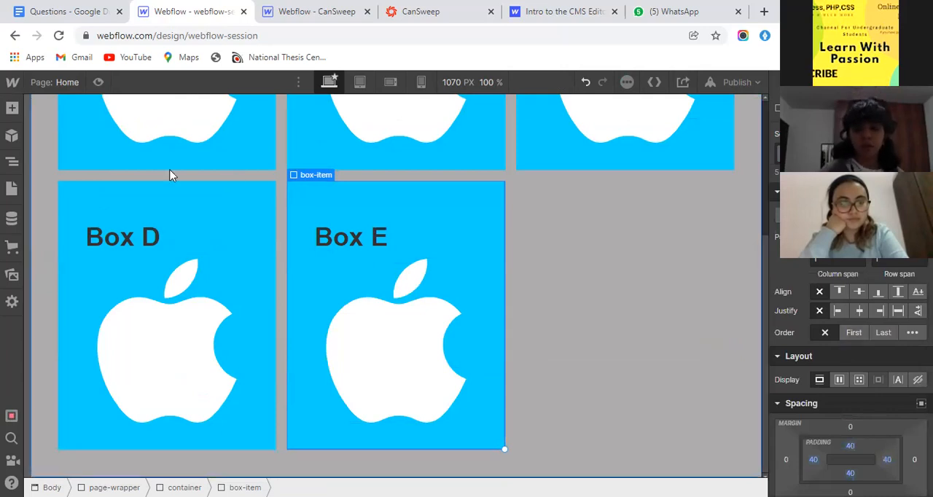
pyautogui.click(97, 81)
pyautogui.scroll(-2, 325, 211)
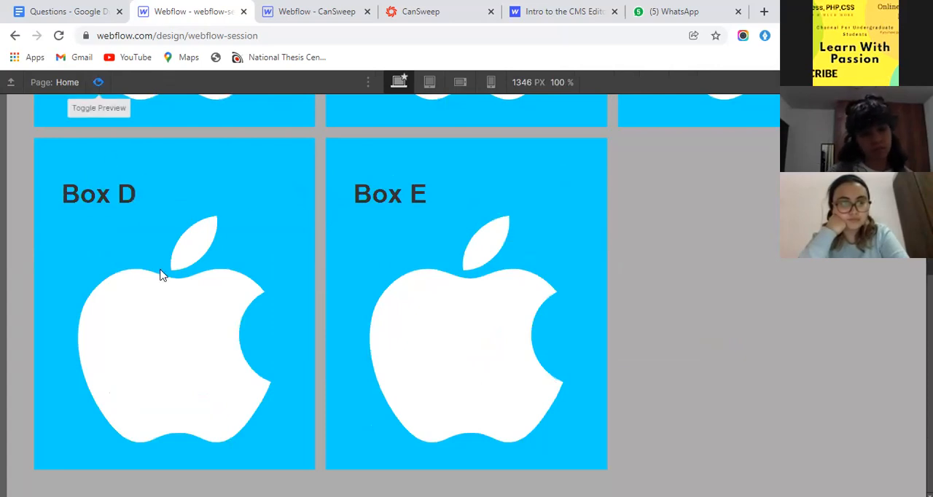
pyautogui.hotkey('ctrl', 'shift', 'p')
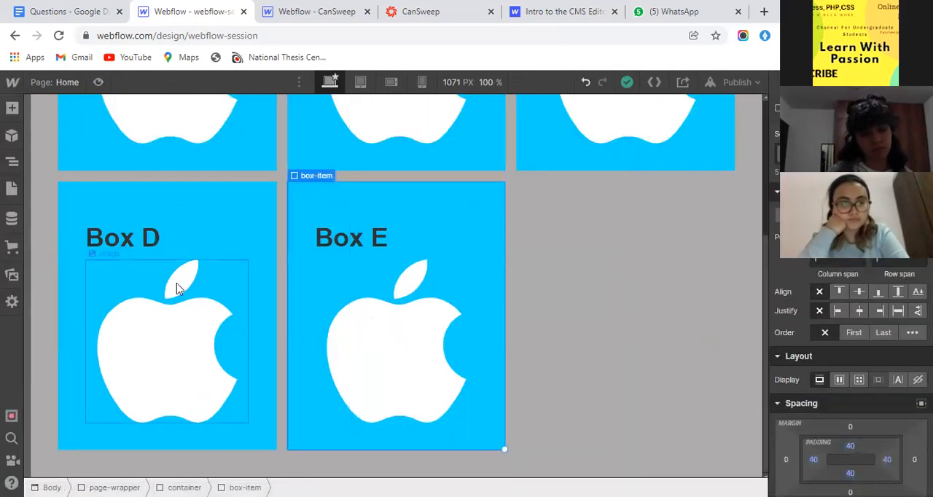
# - Undo pasting the apple image into Boxes B, C, D and E
pyautogui.click(164, 306)
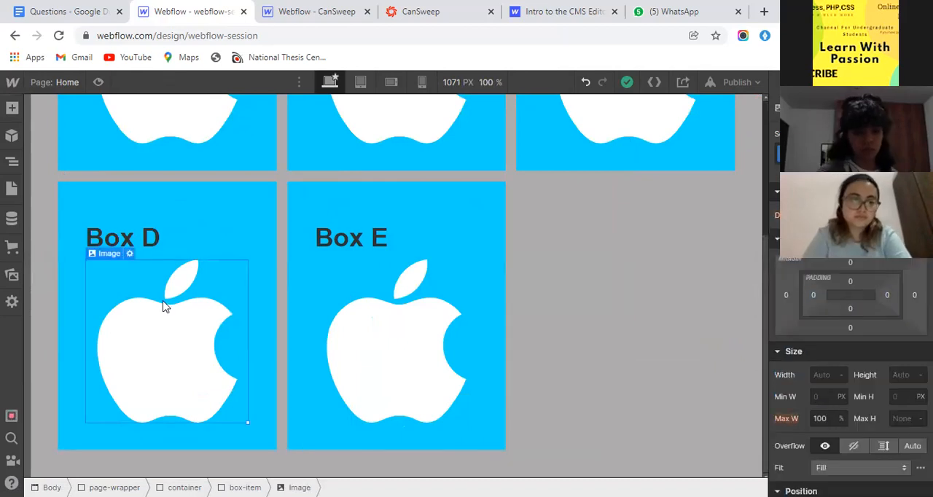
pyautogui.hotkey('ctrl', 'z')
pyautogui.hotkey('ctrl', 'z')
pyautogui.hotkey('ctrl', 'z')
pyautogui.hotkey('ctrl', 'z')
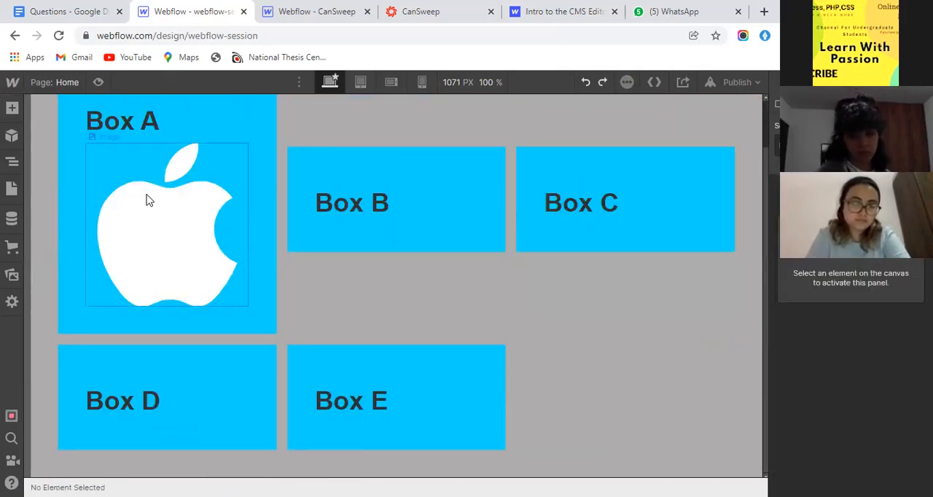
# - Give Box A's apple image the class apple-image
pyautogui.click(102, 140)
pyautogui.scroll(1, 97, 158)
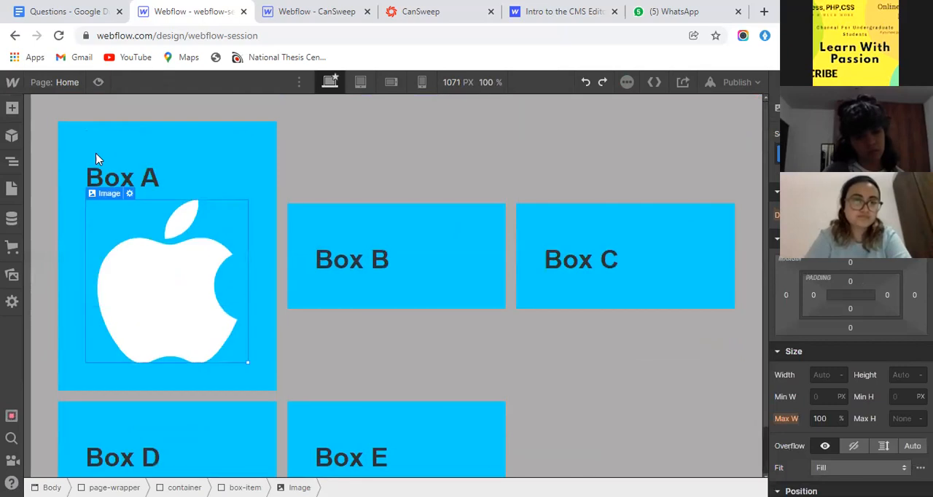
pyautogui.click(845, 154)
pyautogui.write('apple')
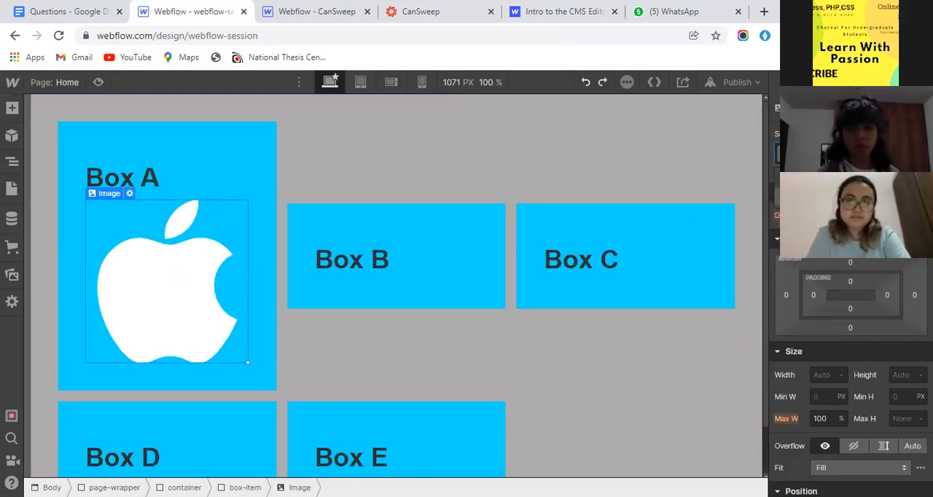
pyautogui.press('Return')
# - Set the width of Box A's apple image to 32 px
pyautogui.click(820, 373)
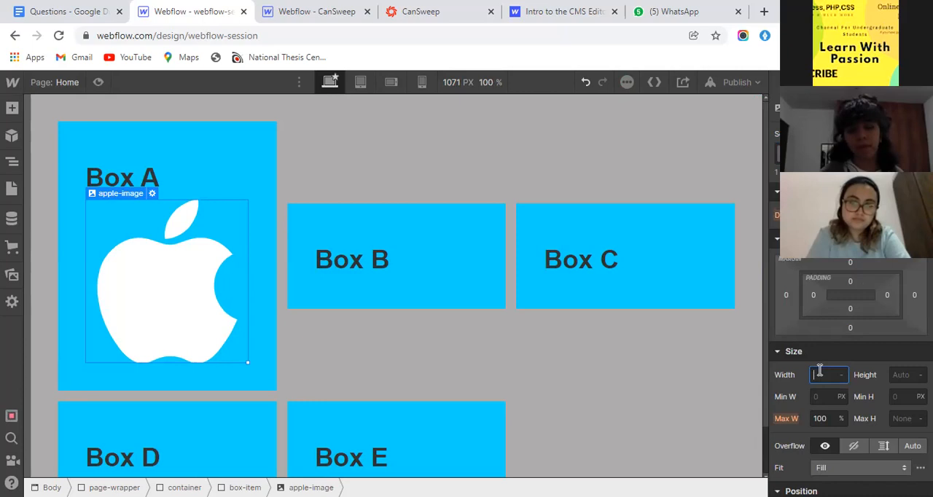
pyautogui.write('35px')
pyautogui.press('Return')
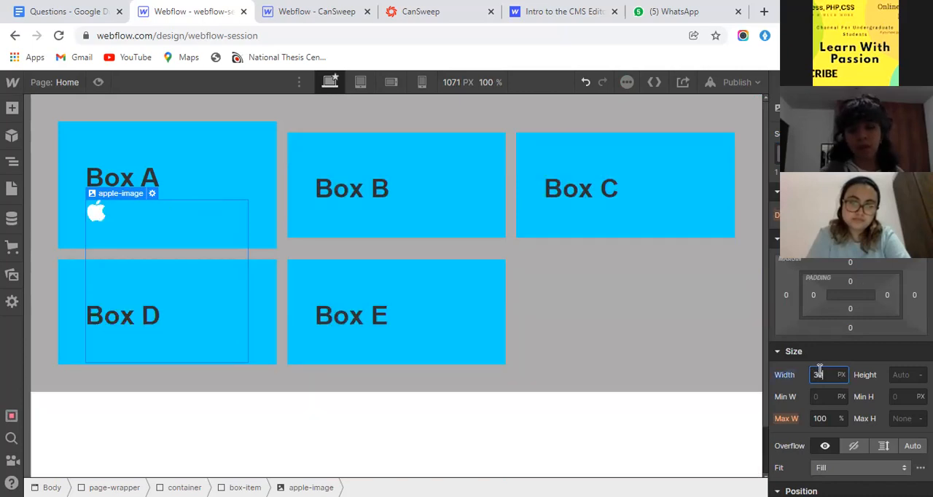
# - Copy the resized apple image from Box A and paste it into Box B
pyautogui.click(103, 209)
pyautogui.click(103, 207)
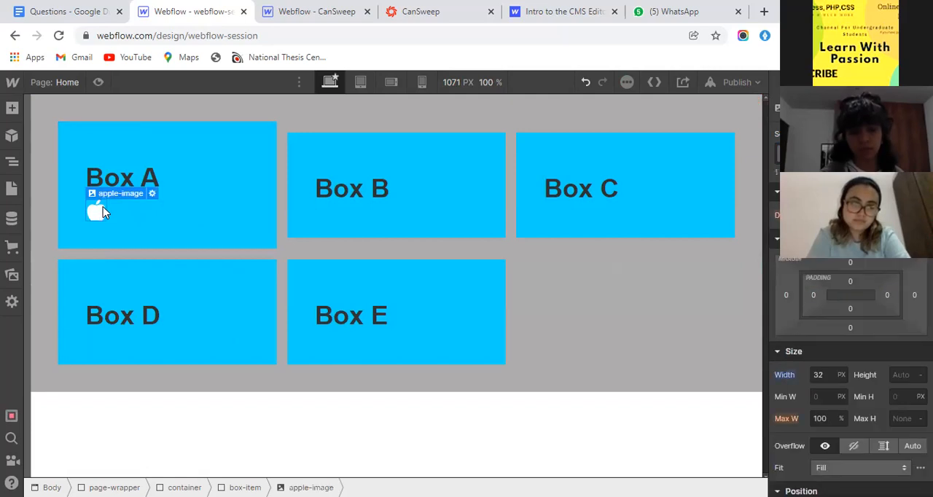
pyautogui.click(348, 218)
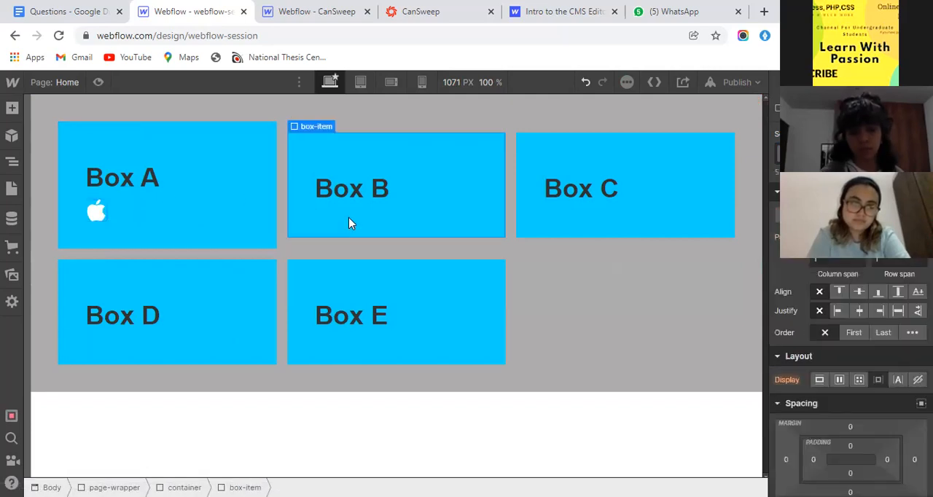
pyautogui.hotkey('ctrl', 'v')
pyautogui.click(583, 223)
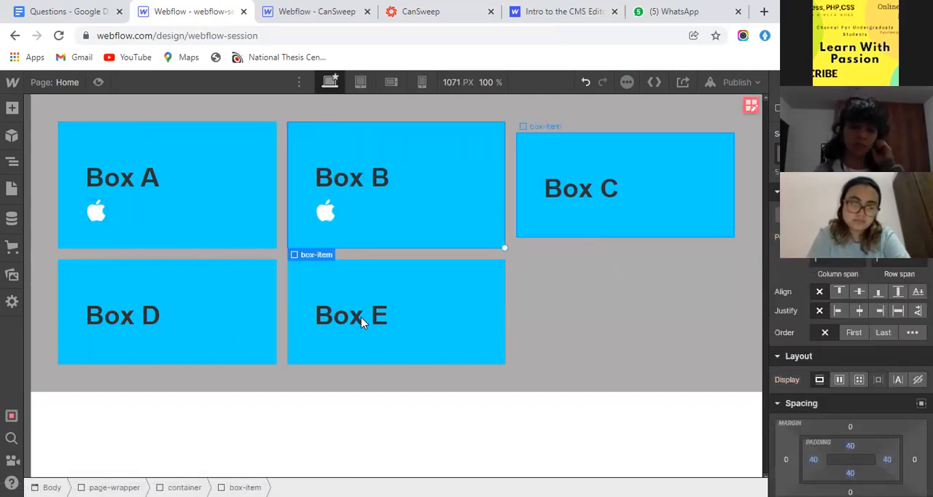
pyautogui.click(220, 337)
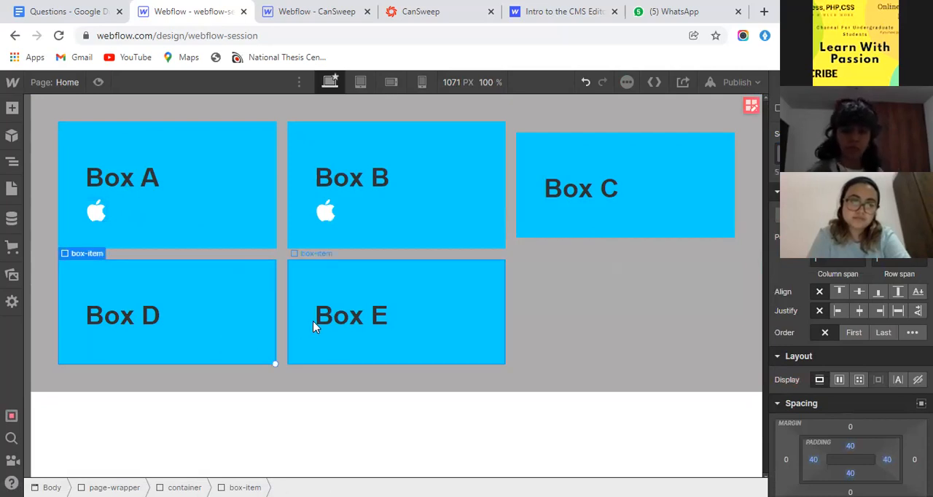
# - Copy Box A's apple image again and paste it into Box D and Box E
pyautogui.click(102, 209)
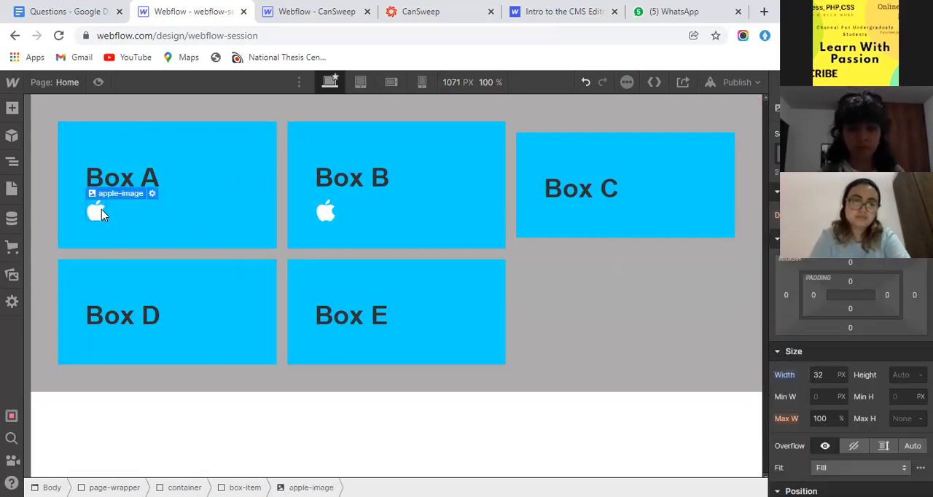
pyautogui.click(170, 299)
pyautogui.hotkey('ctrl', 'v')
pyautogui.click(355, 282)
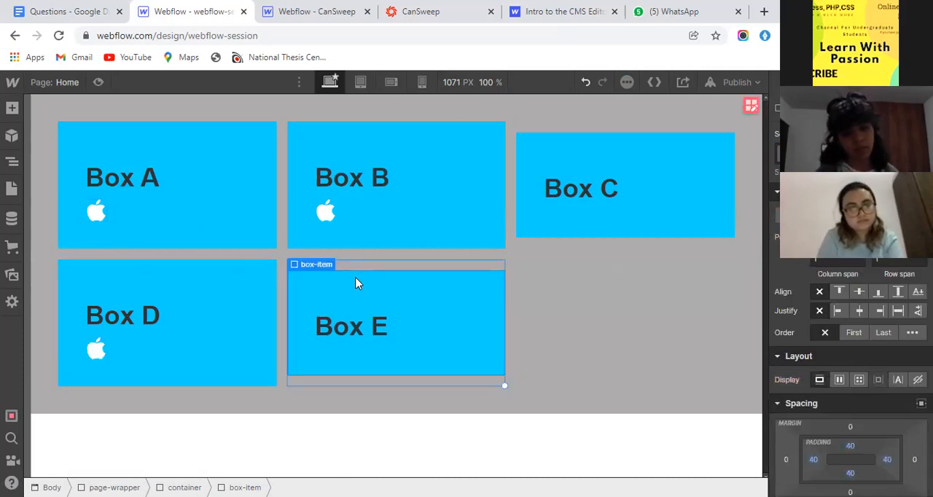
pyautogui.hotkey('ctrl', 'v')
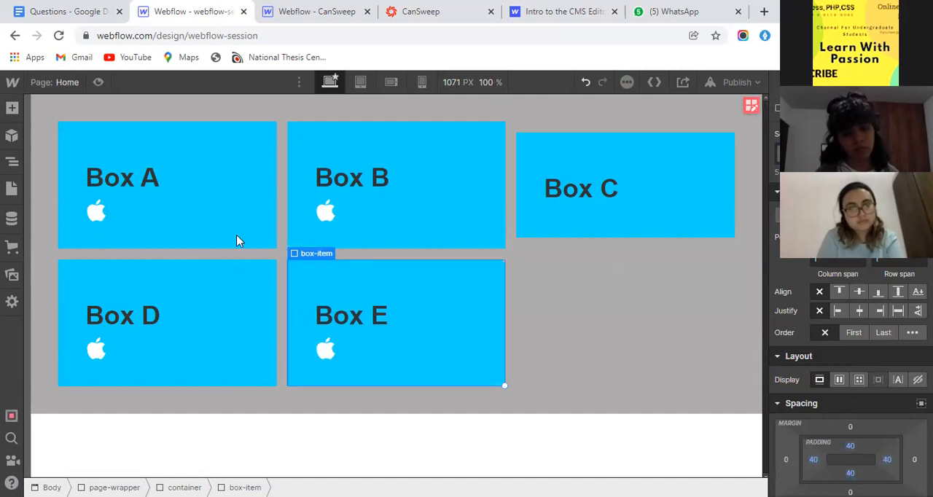
# - Paste the apple image into Box C, below its heading
pyautogui.click(248, 192)
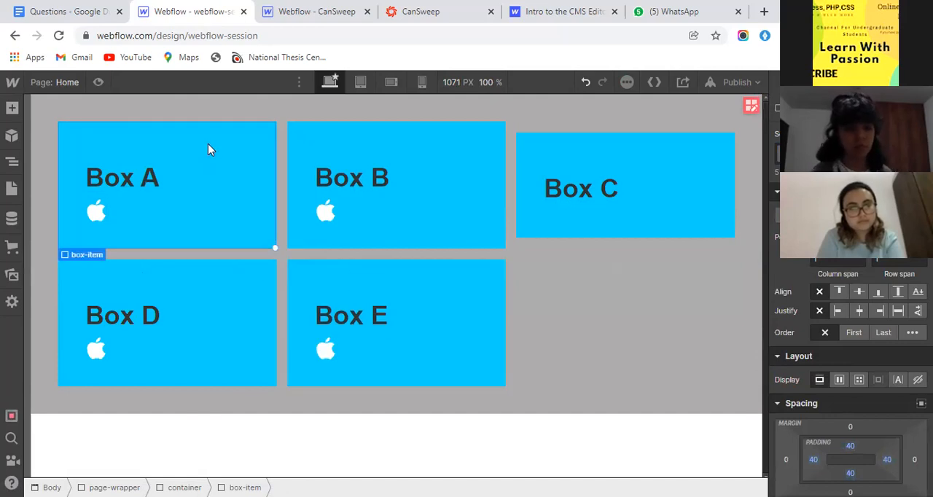
pyautogui.scroll(-10, 896, 332)
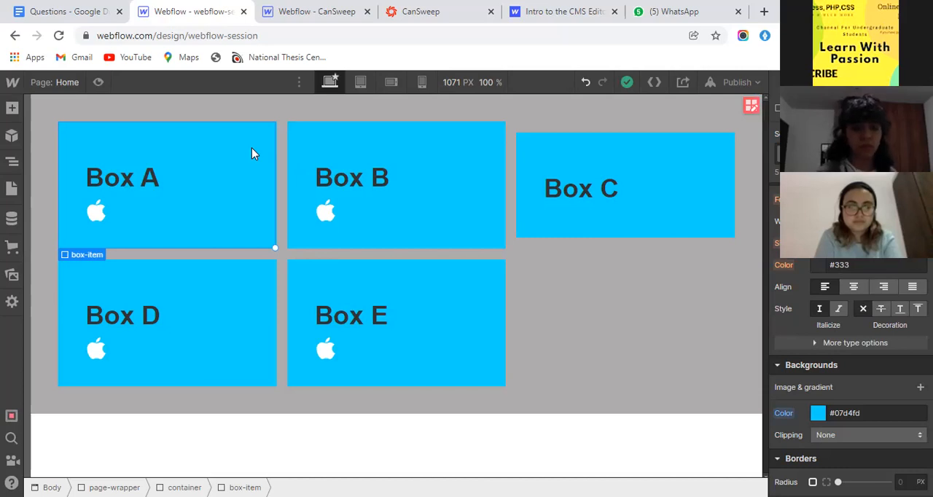
pyautogui.click(545, 230)
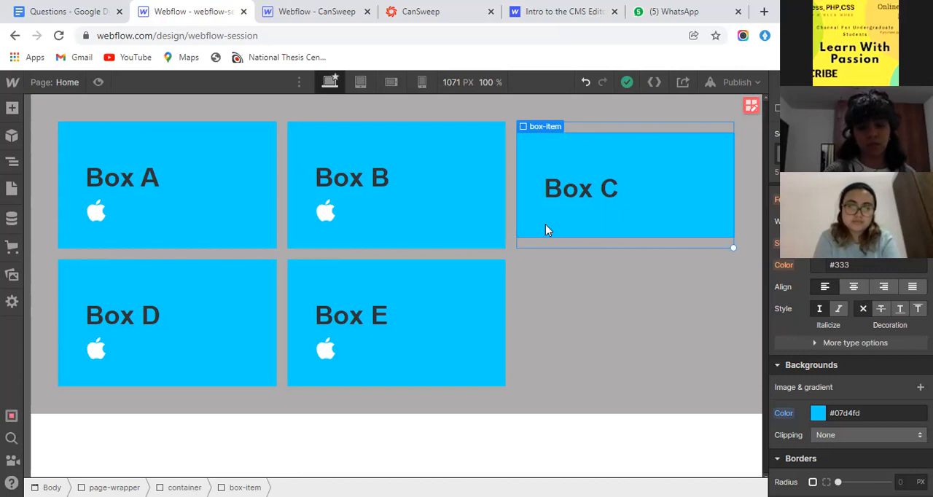
pyautogui.hotkey('ctrl', 'v')
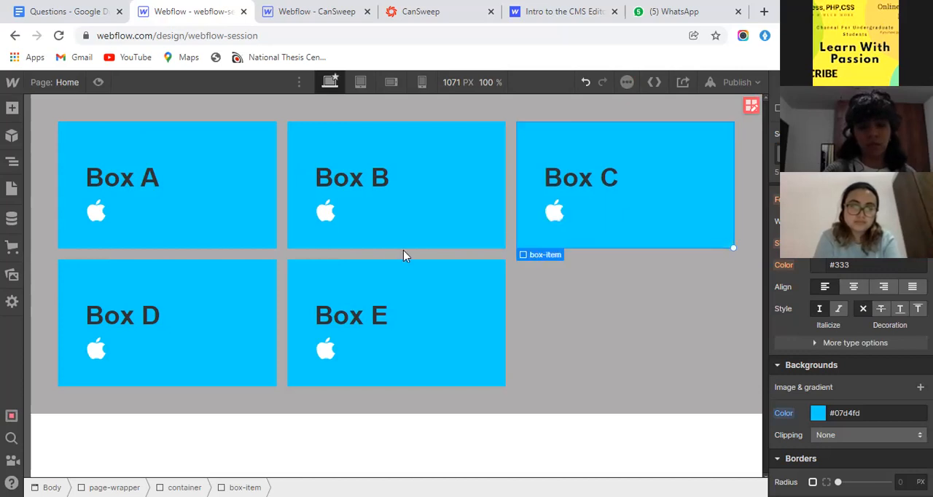
# - Examine how the heading and apple image are nested inside Box A's box-item in the element tree
pyautogui.click(447, 149)
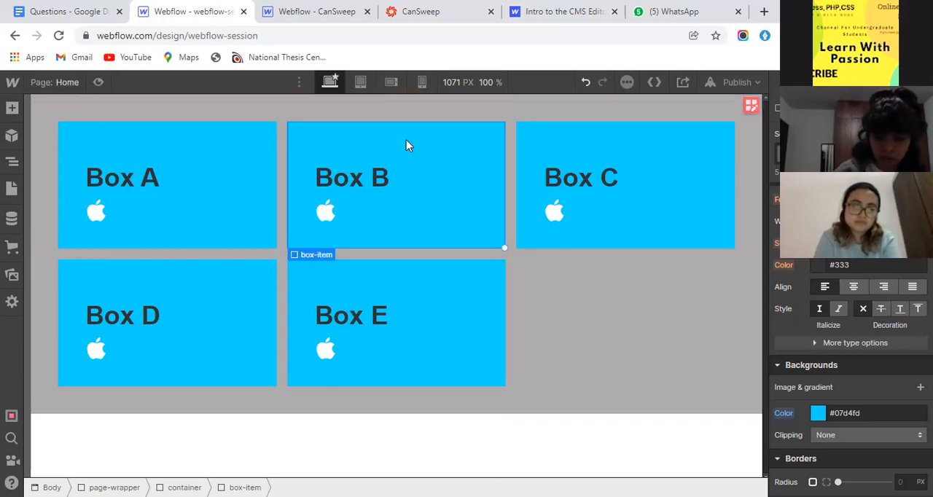
pyautogui.click(9, 161)
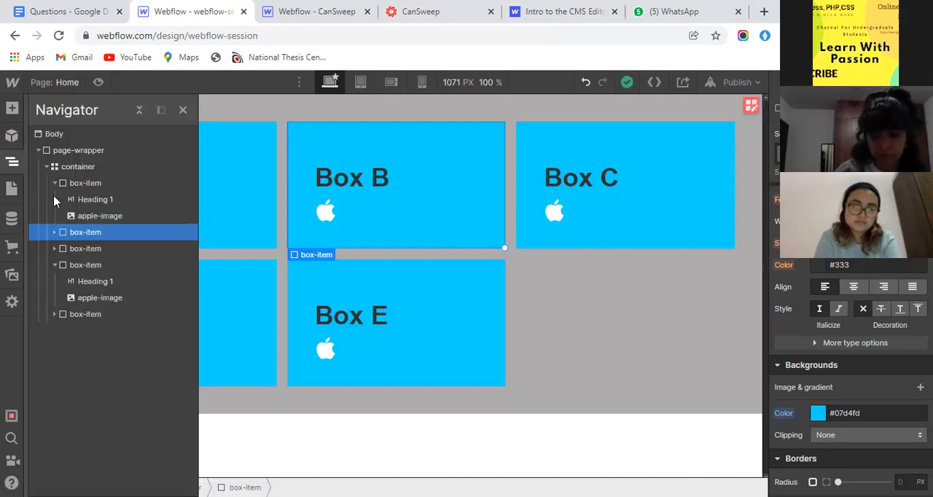
pyautogui.click(54, 183)
pyautogui.click(54, 184)
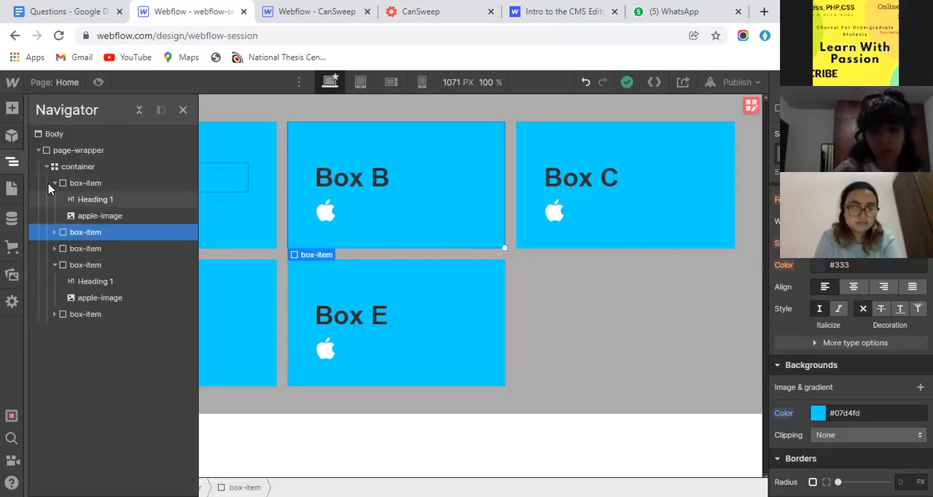
pyautogui.click(54, 183)
pyautogui.click(54, 232)
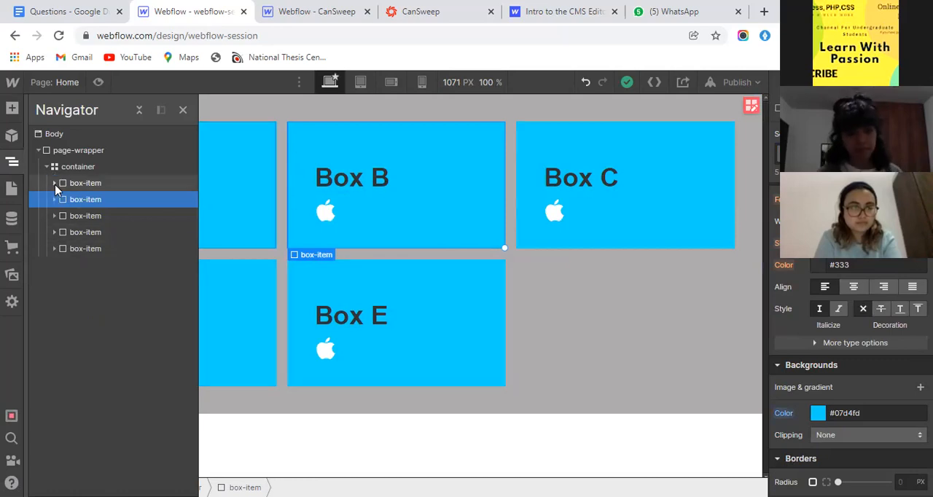
pyautogui.click(54, 184)
pyautogui.click(92, 183)
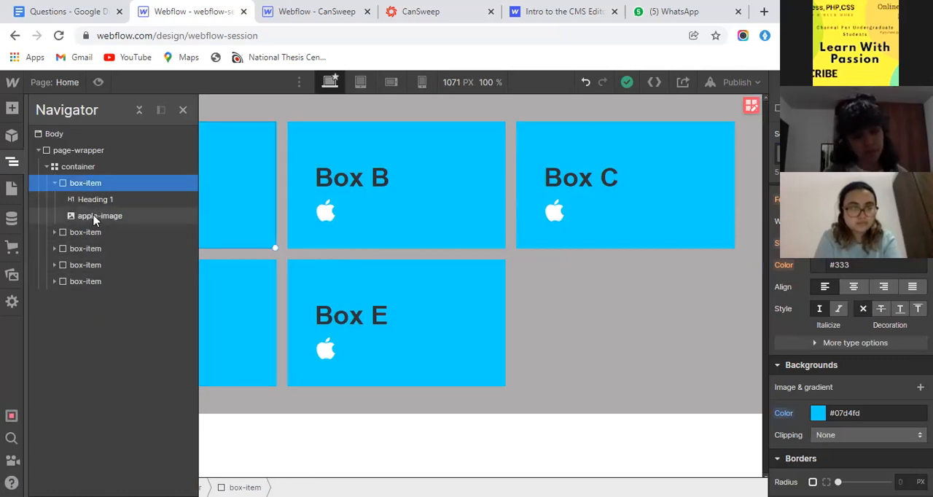
pyautogui.click(4, 161)
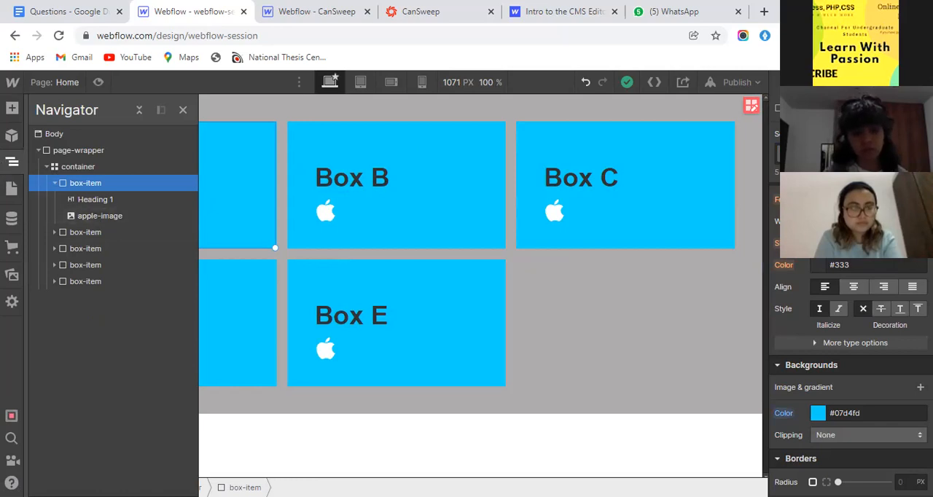
# - Lay out the box-item class as a vertical flex with its children aligned and justified to the center
pyautogui.scroll(5, 823, 321)
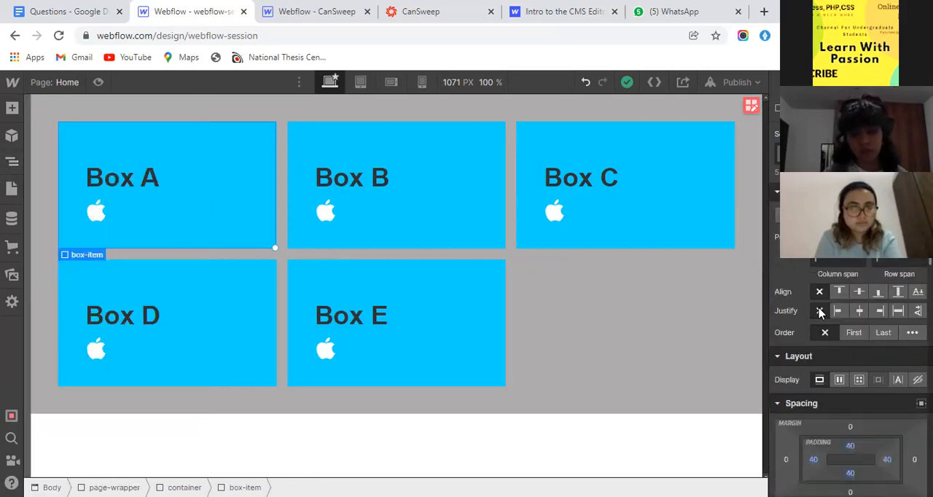
pyautogui.scroll(-2, 827, 331)
pyautogui.scroll(1, 827, 332)
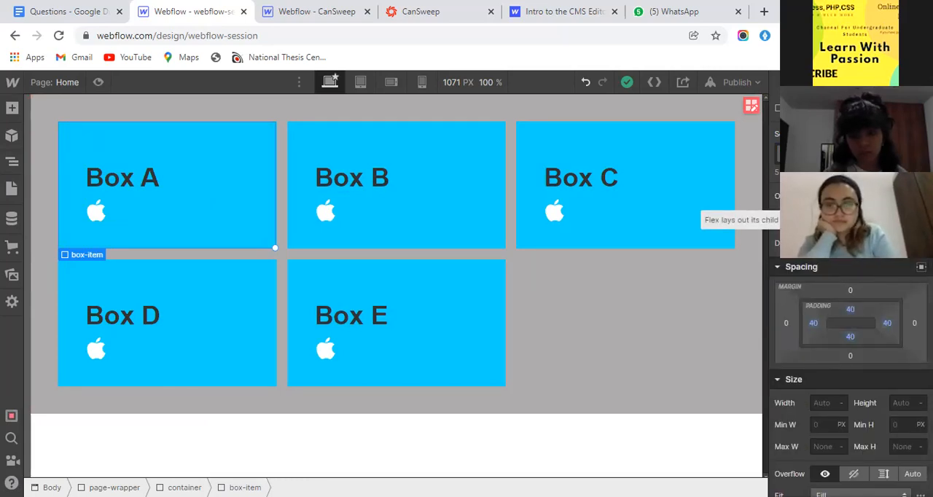
pyautogui.click(801, 219)
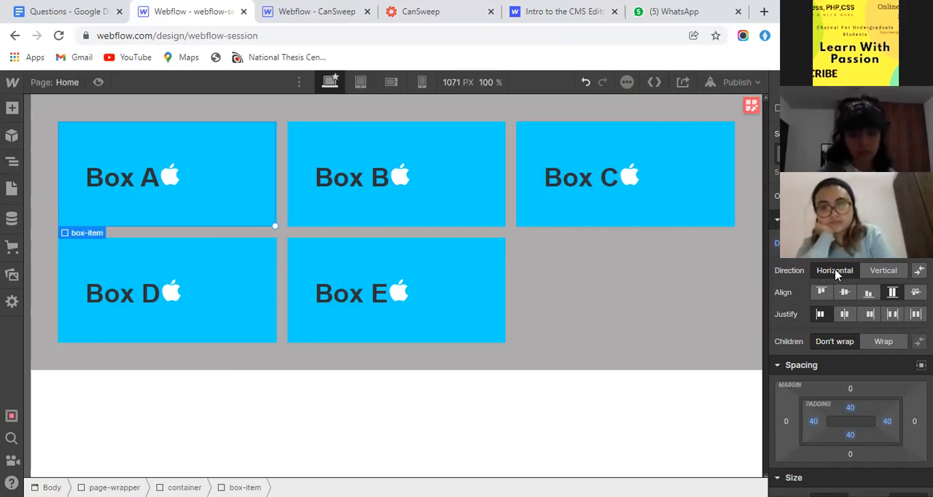
pyautogui.click(882, 271)
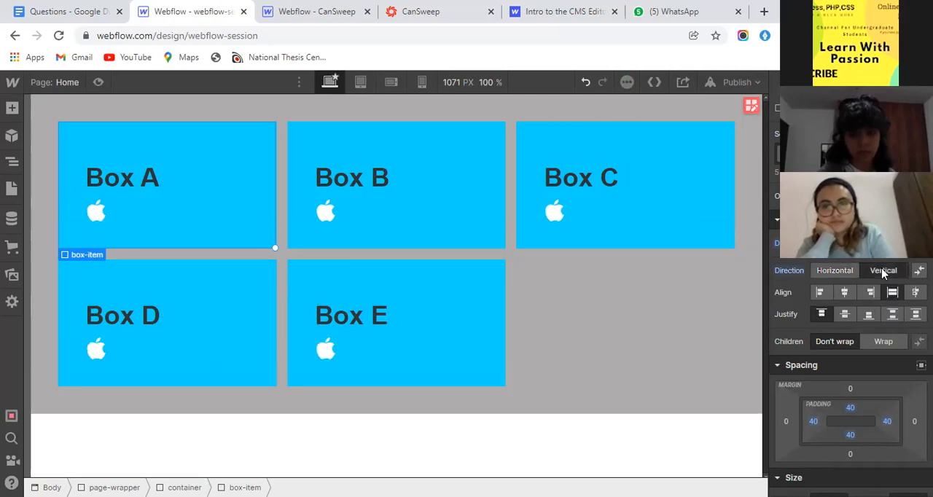
pyautogui.click(843, 293)
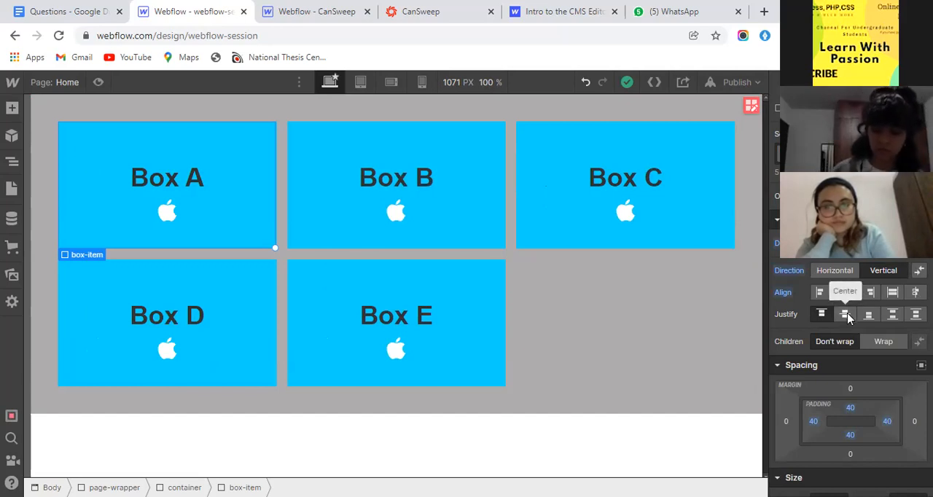
pyautogui.click(847, 317)
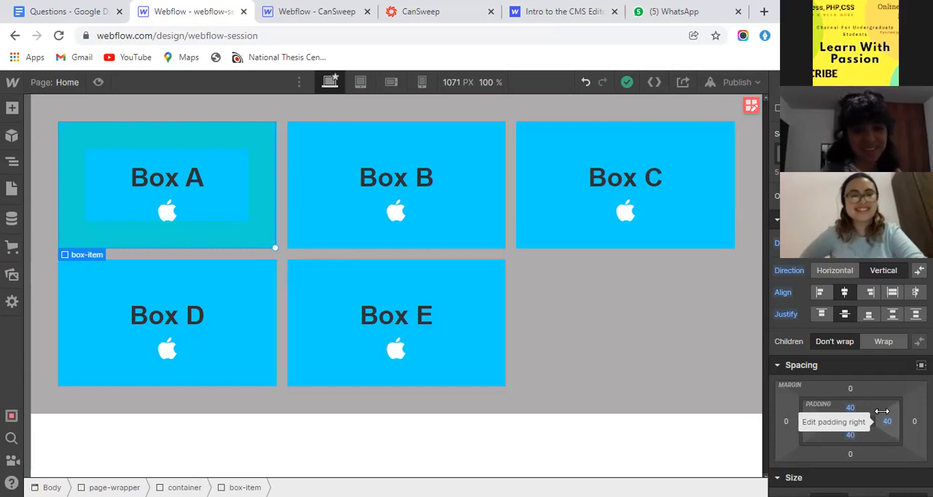
# - Check the centered boxes at the mobile portrait breakpoint, then return to the desktop breakpoint
pyautogui.click(421, 81)
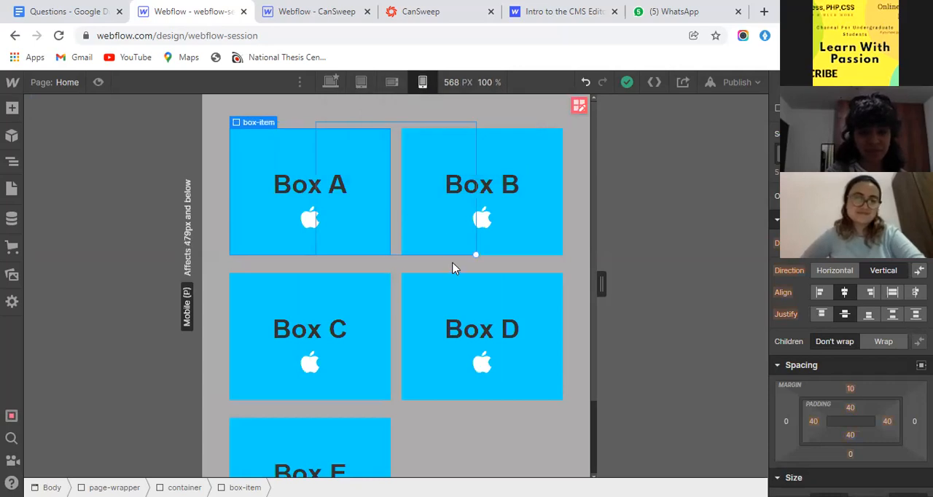
pyautogui.scroll(-5, 452, 269)
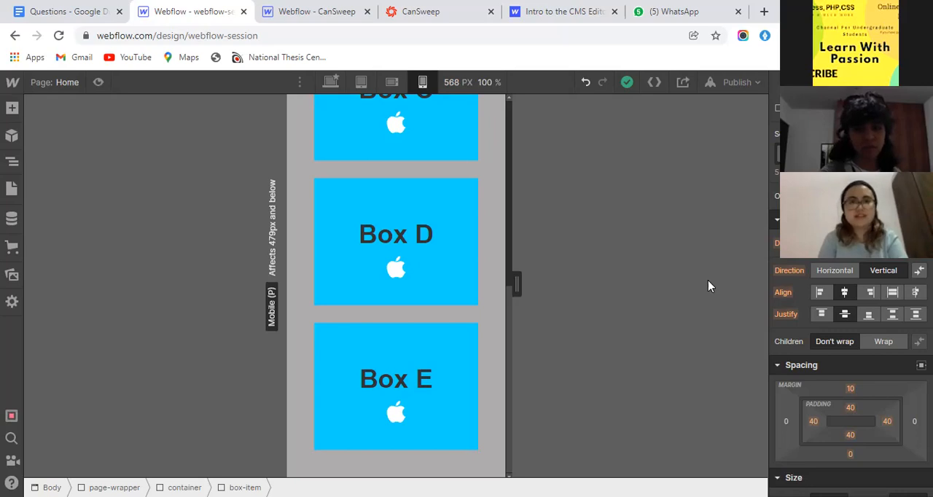
pyautogui.click(327, 82)
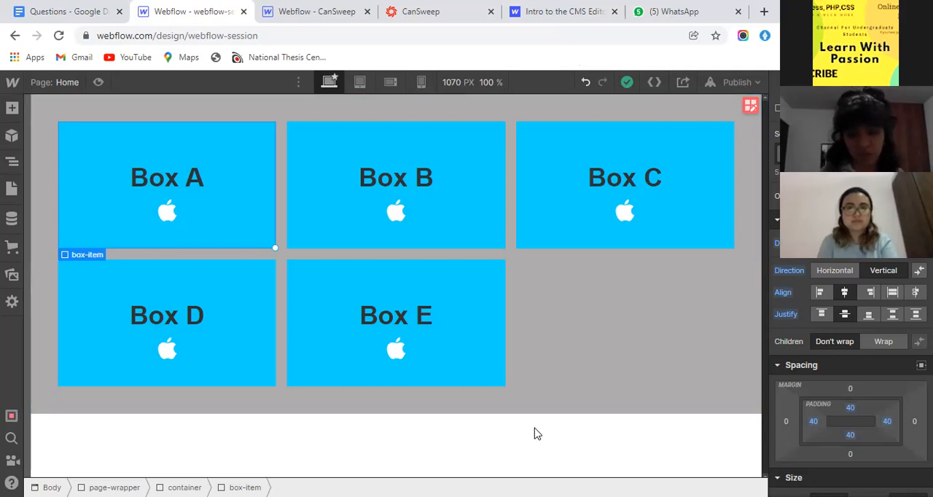
# - Review the position options available for the box-item and leave the list without choosing one
pyautogui.scroll(-3, 849, 328)
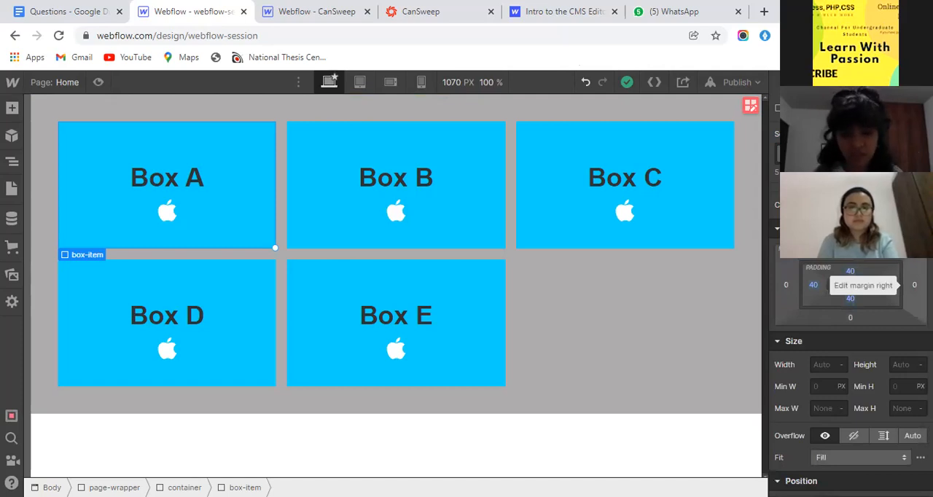
pyautogui.scroll(-4, 897, 305)
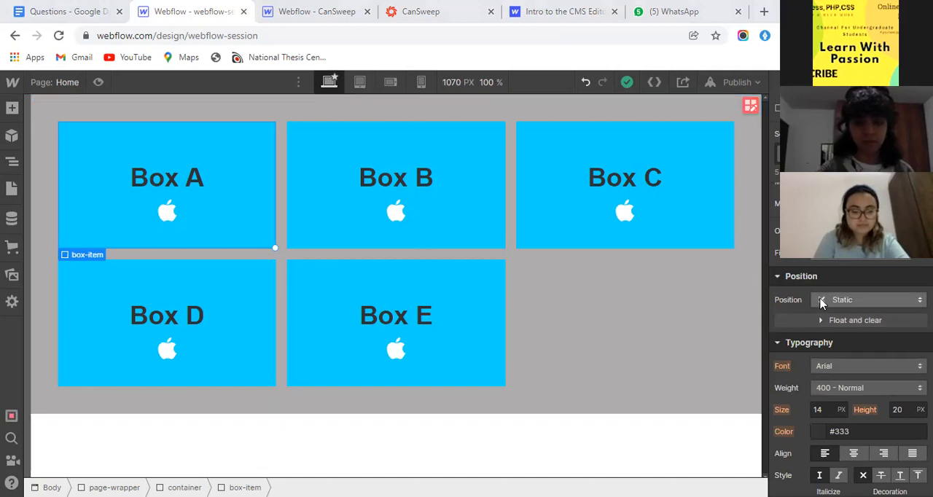
pyautogui.scroll(-3, 823, 310)
pyautogui.scroll(3, 823, 313)
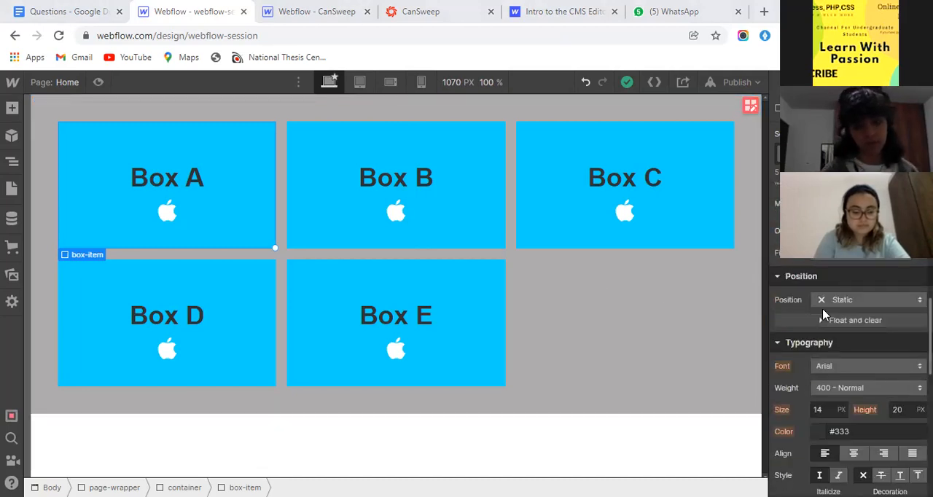
pyautogui.click(826, 303)
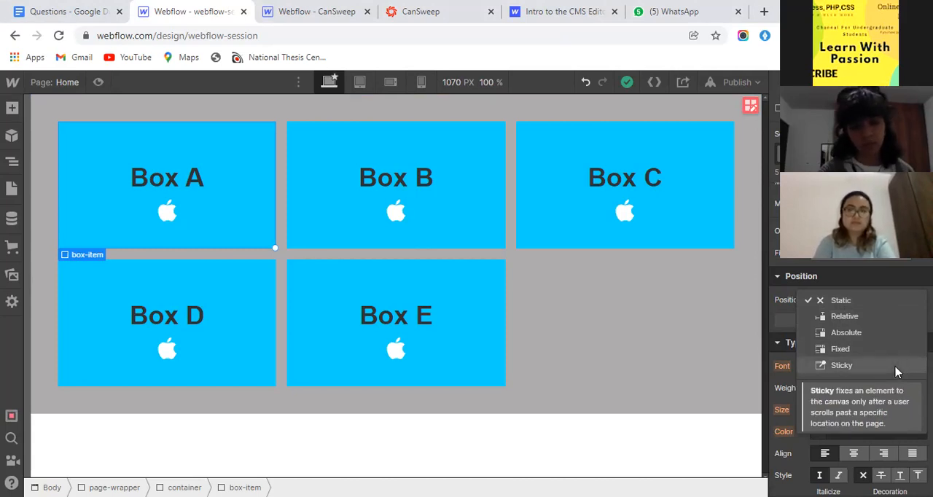
pyautogui.click(791, 311)
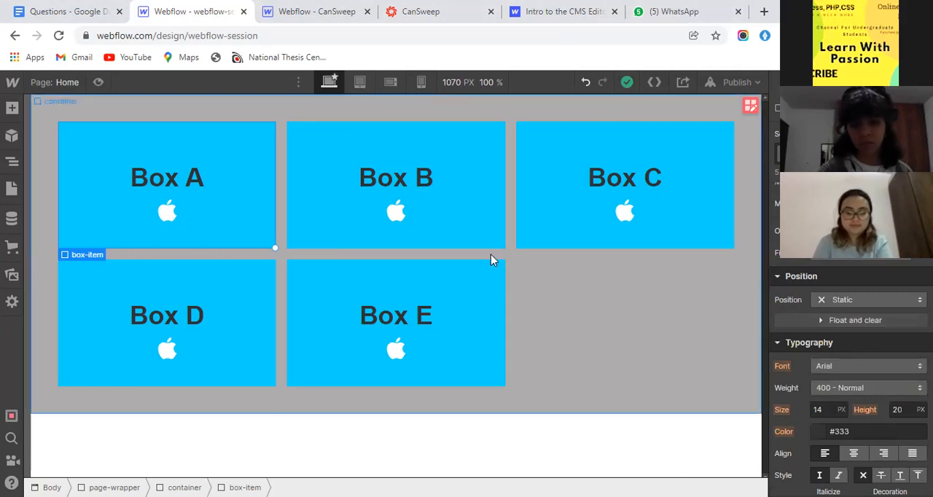
# - Select the container that holds the five boxes and set its display to flex
pyautogui.click(36, 161)
pyautogui.click(9, 163)
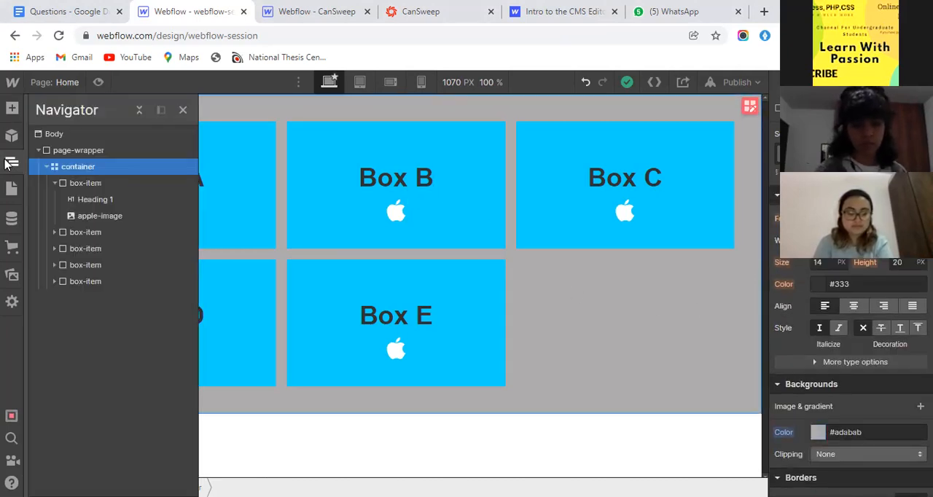
pyautogui.click(53, 183)
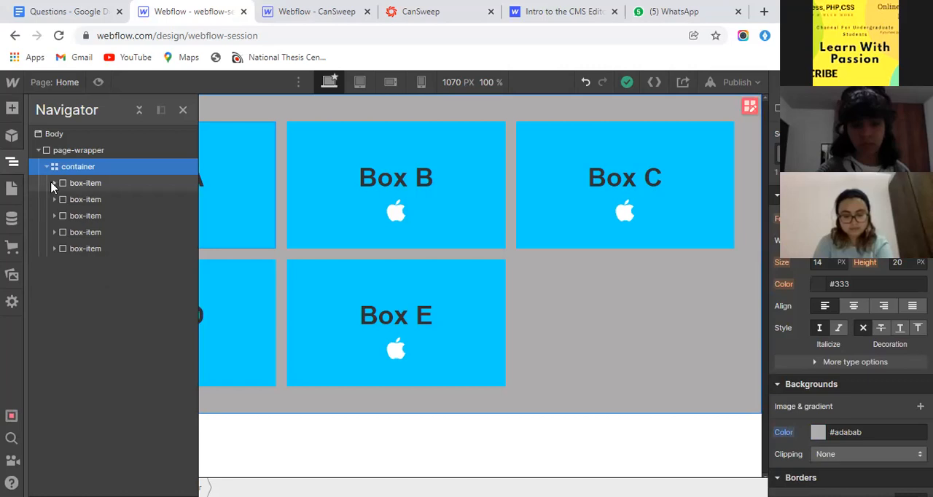
pyautogui.scroll(8, 849, 365)
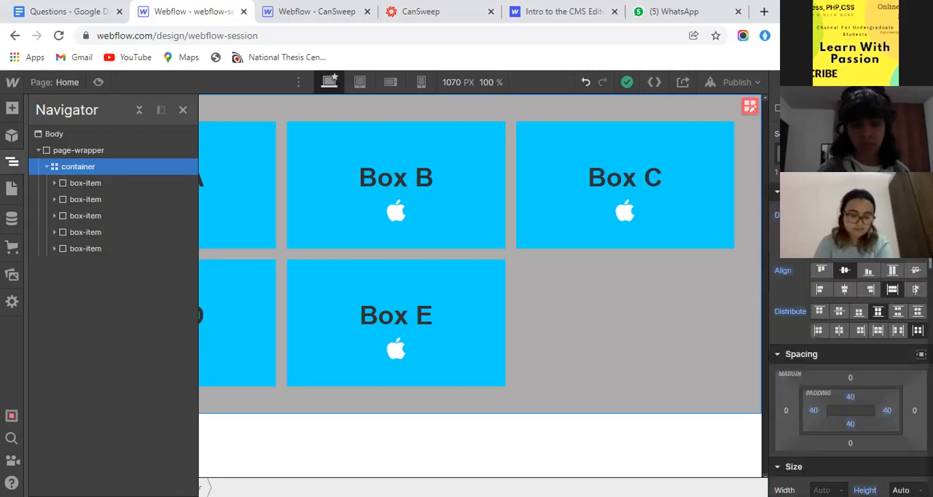
pyautogui.click(839, 215)
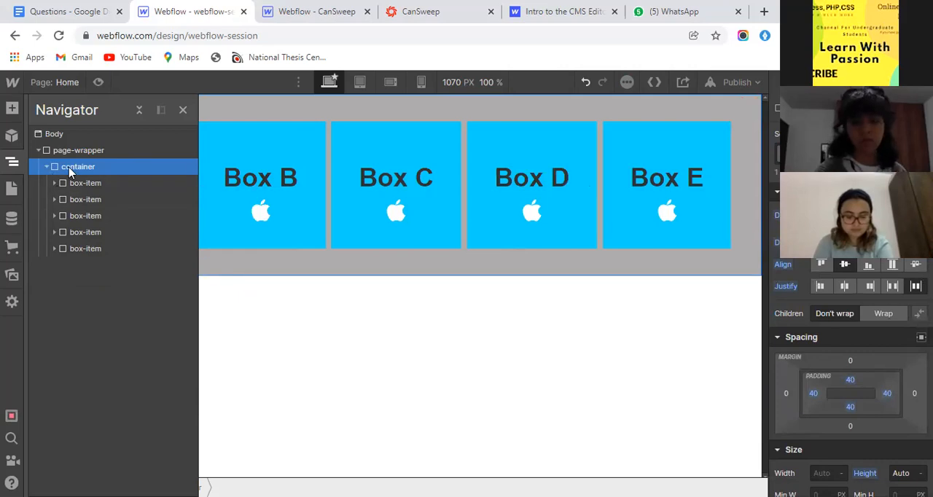
pyautogui.scroll(-4, 867, 318)
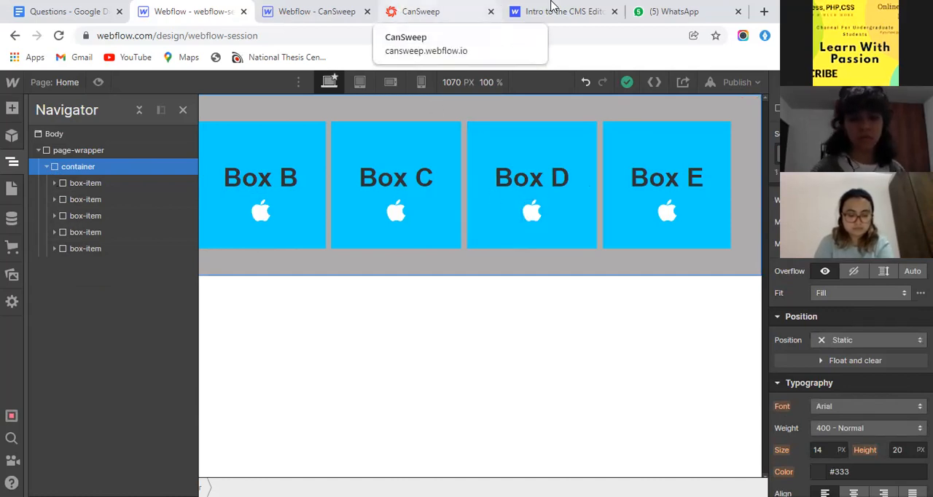
# - Switch to the CanSweep browser tab and load psalt.webflow.io in it
pyautogui.click(406, 5)
pyautogui.click(408, 36)
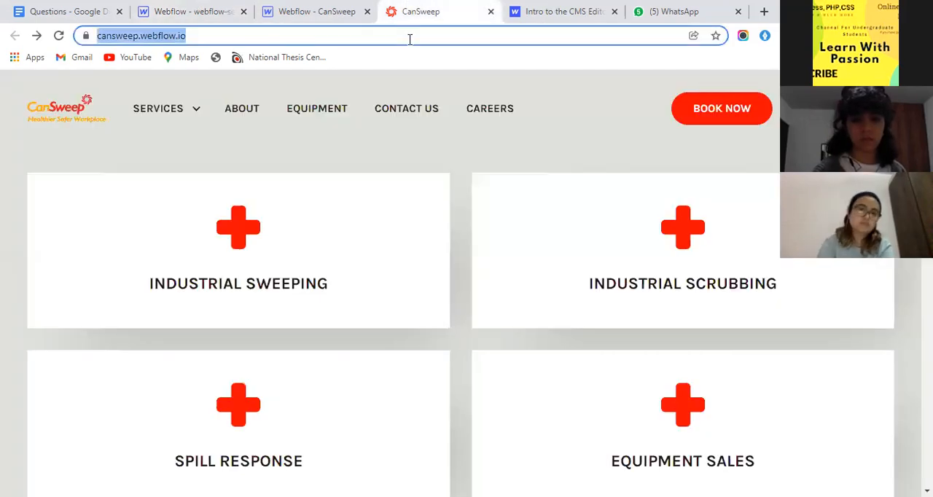
pyautogui.write('ps')
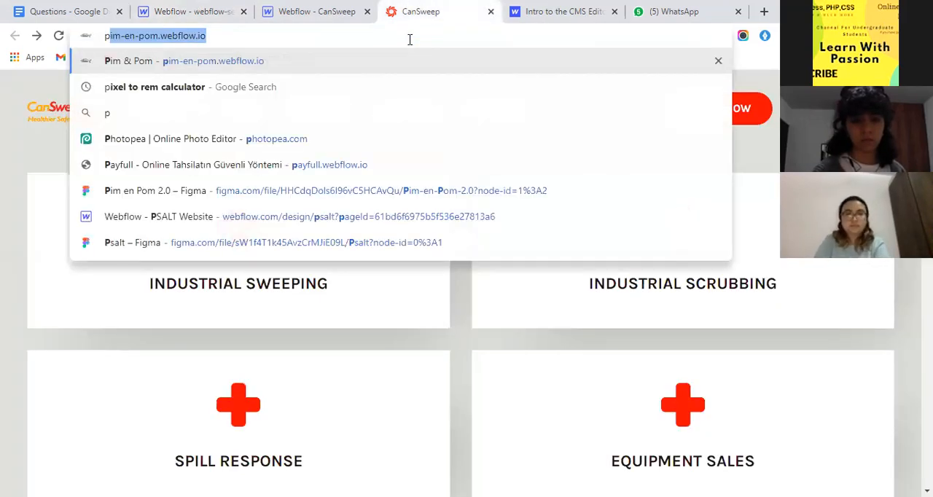
pyautogui.press('Down')
pyautogui.press('Down')
pyautogui.press('Down')
pyautogui.press('Down')
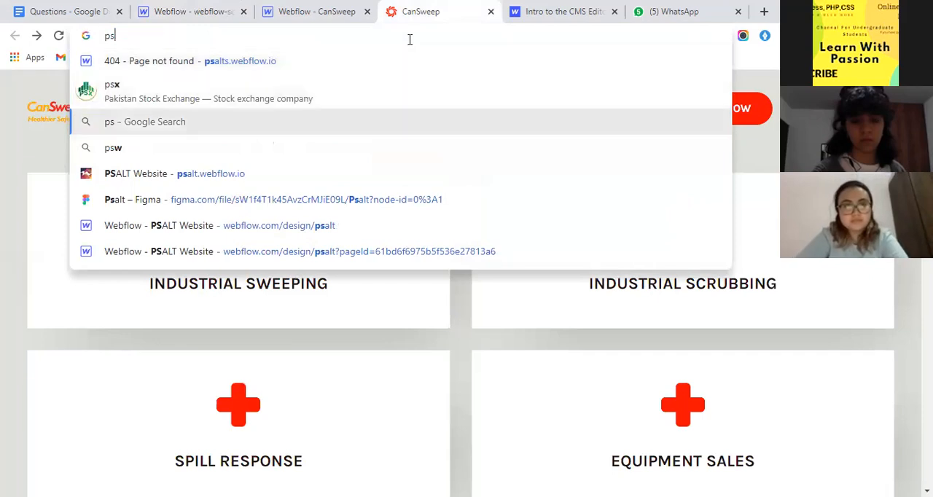
pyautogui.press('Return')
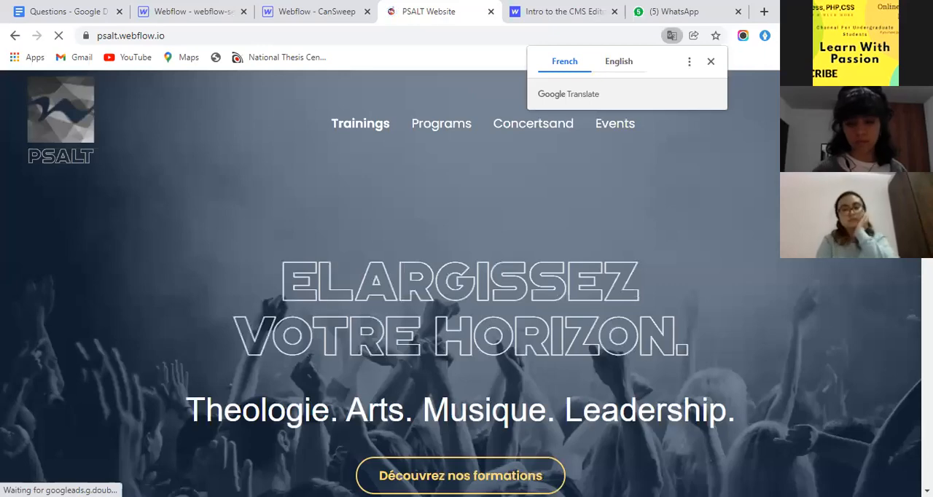
# - Look through the PSALT home page's card sections down to Avantages Clés as layout examples
pyautogui.scroll(-4, 461, 283)
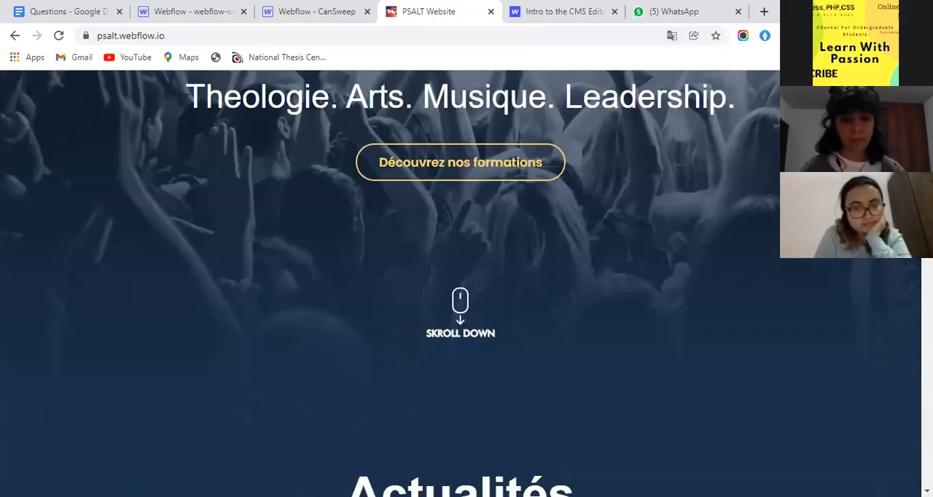
pyautogui.scroll(-3, 460, 283)
pyautogui.scroll(-9, 460, 283)
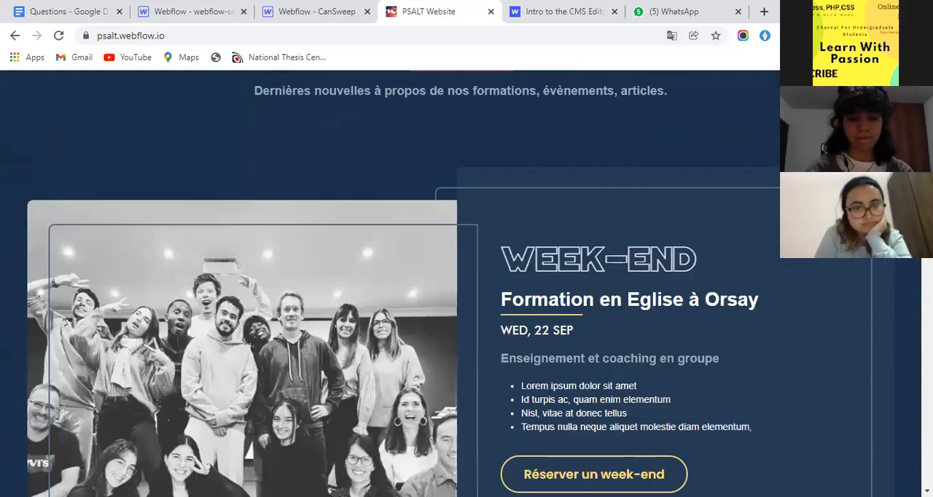
pyautogui.scroll(-15, 460, 283)
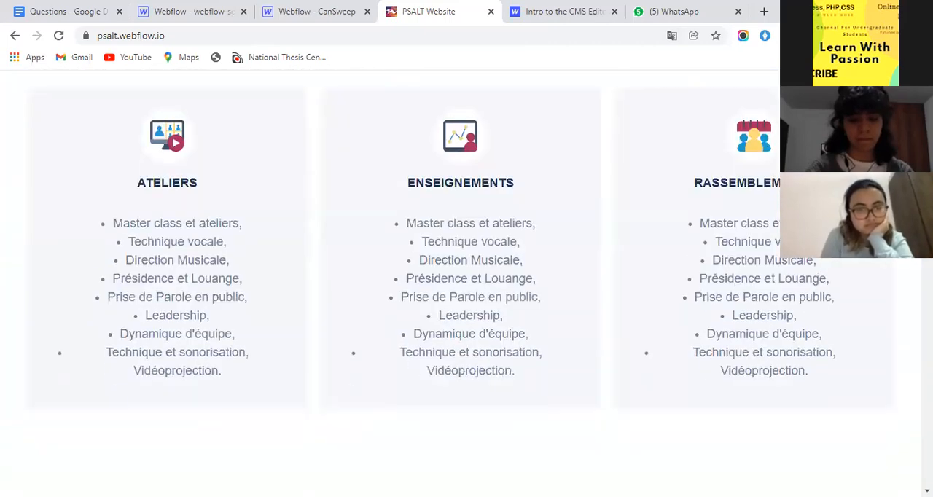
pyautogui.scroll(-8, 460, 284)
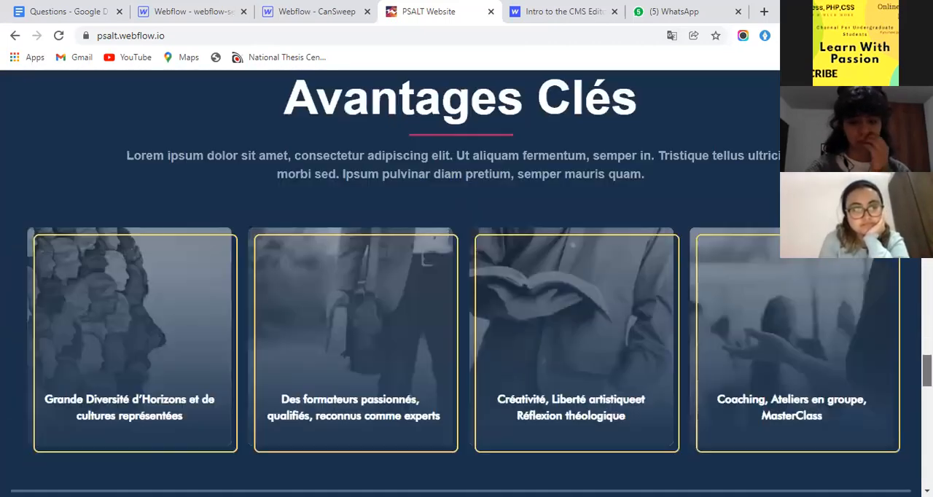
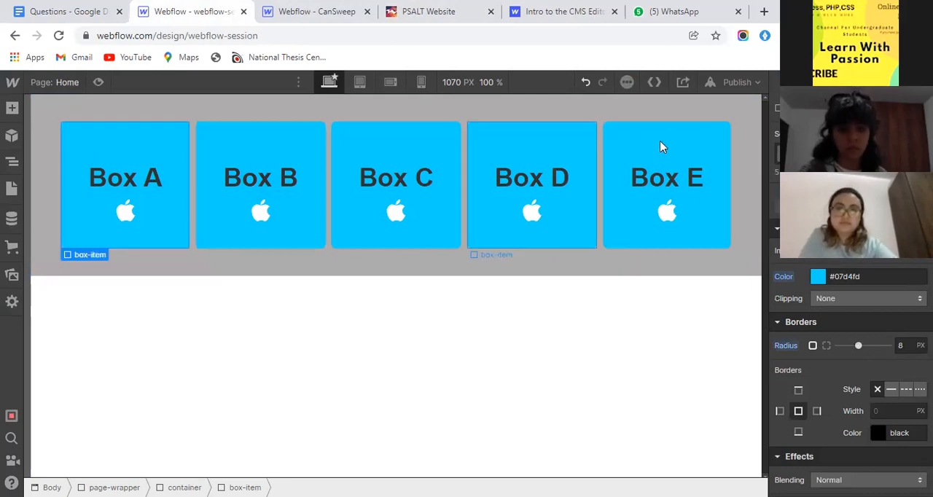
# - Try a larger corner radius on the box-item, returning it to 8 px
pyautogui.click(907, 347)
pyautogui.press('Return')
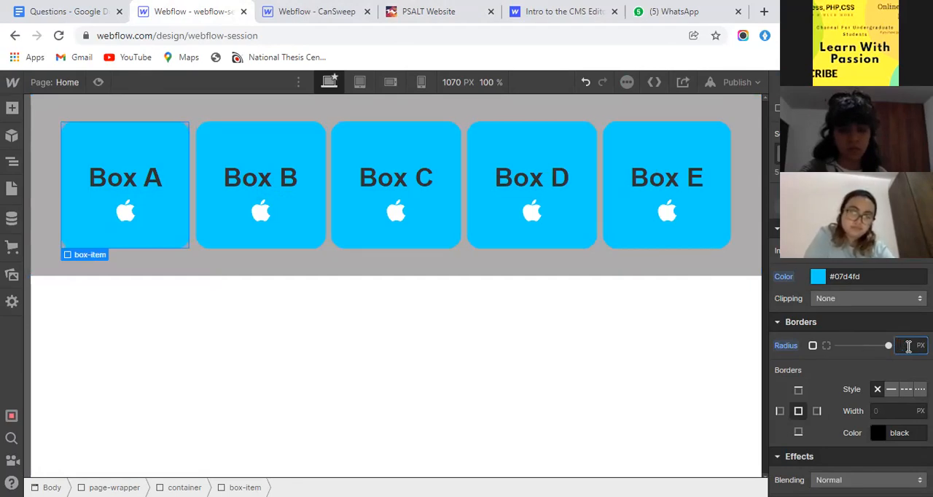
pyautogui.write('8')
pyautogui.press('Return')
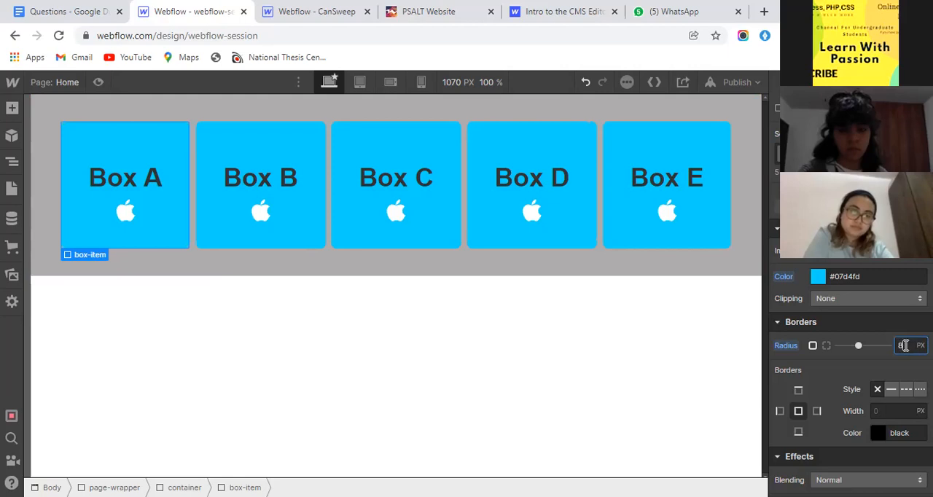
# - Set the box-item's position to Relative
pyautogui.click(10, 107)
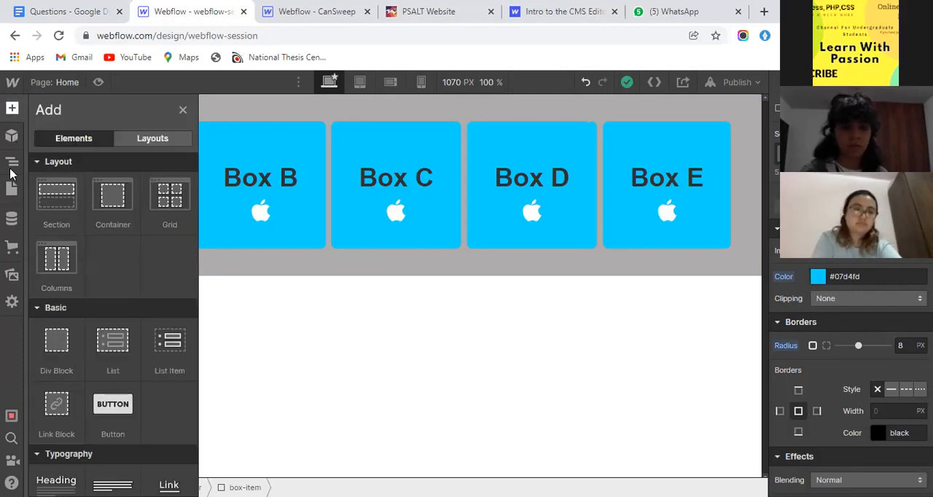
pyautogui.click(9, 109)
pyautogui.scroll(-5, 875, 296)
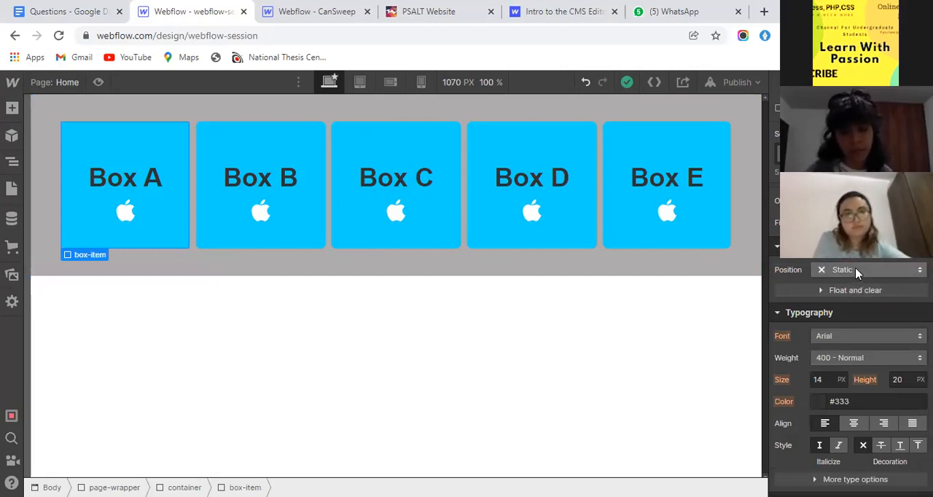
pyautogui.click(857, 271)
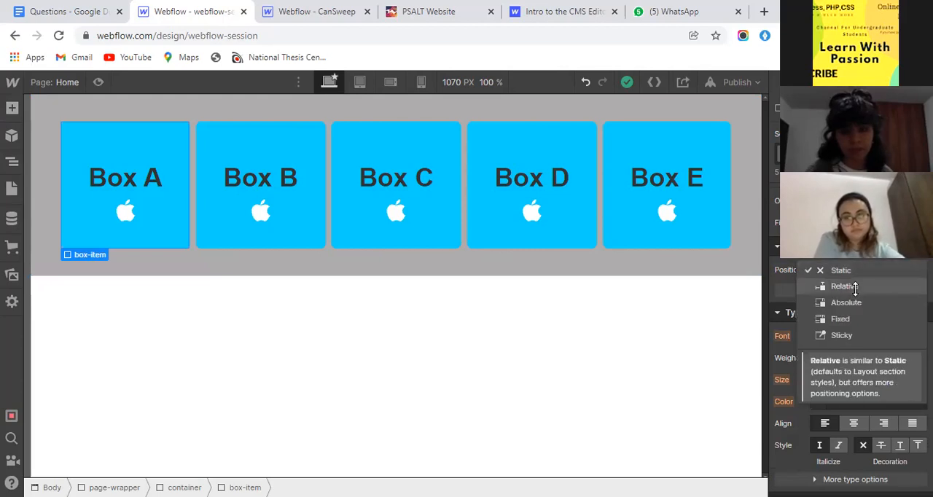
pyautogui.click(855, 289)
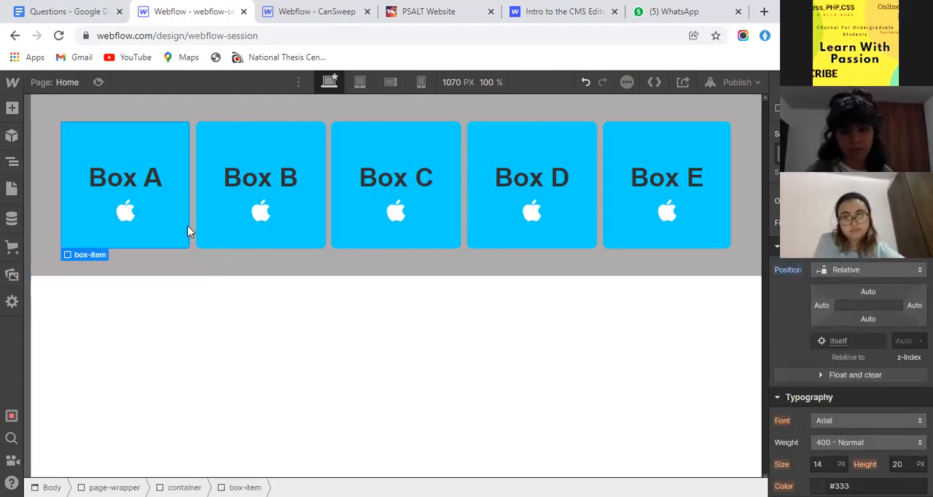
# - Try a new div block inside Box A and undo the addition
pyautogui.click(12, 108)
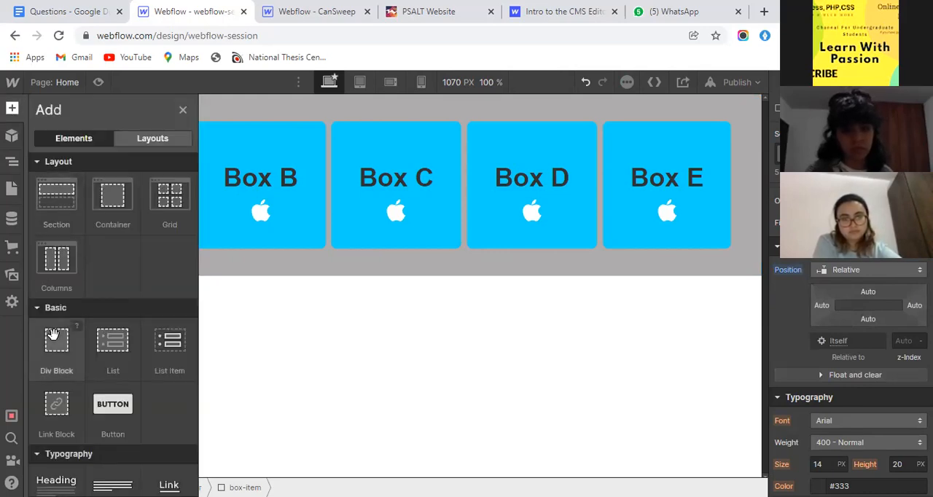
pyautogui.click(52, 334)
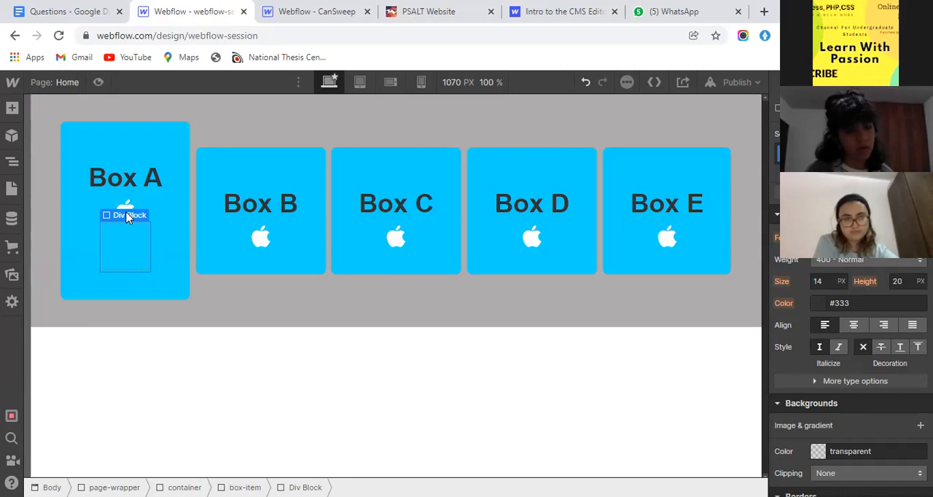
pyautogui.hotkey('ctrl', 'z')
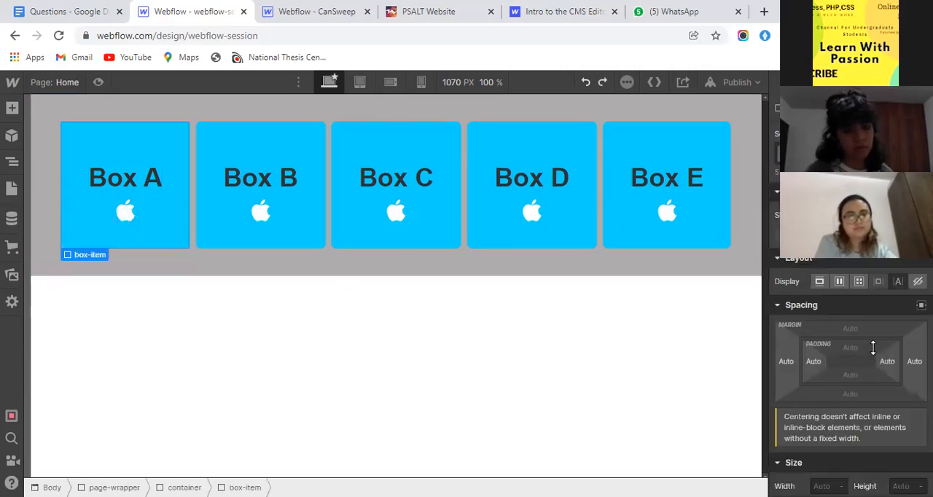
# - Return the box-item's position to Static
pyautogui.scroll(-10, 856, 327)
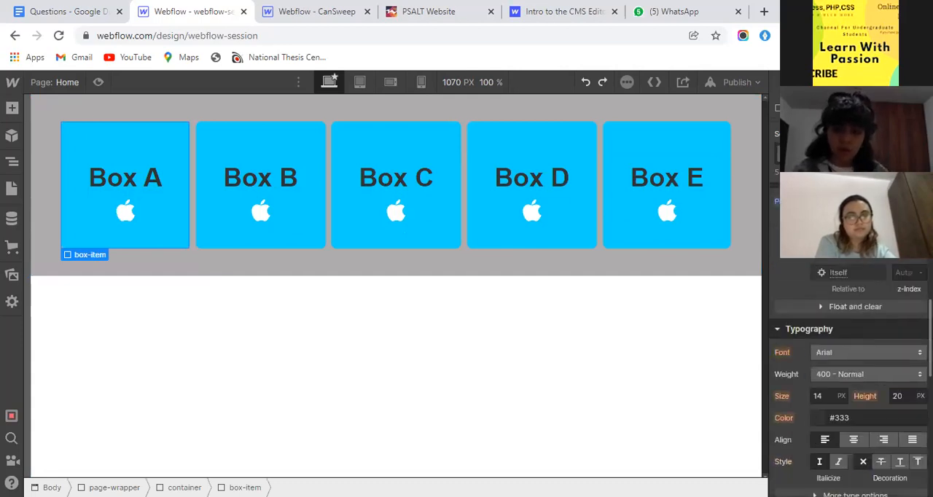
pyautogui.click(867, 201)
pyautogui.click(849, 184)
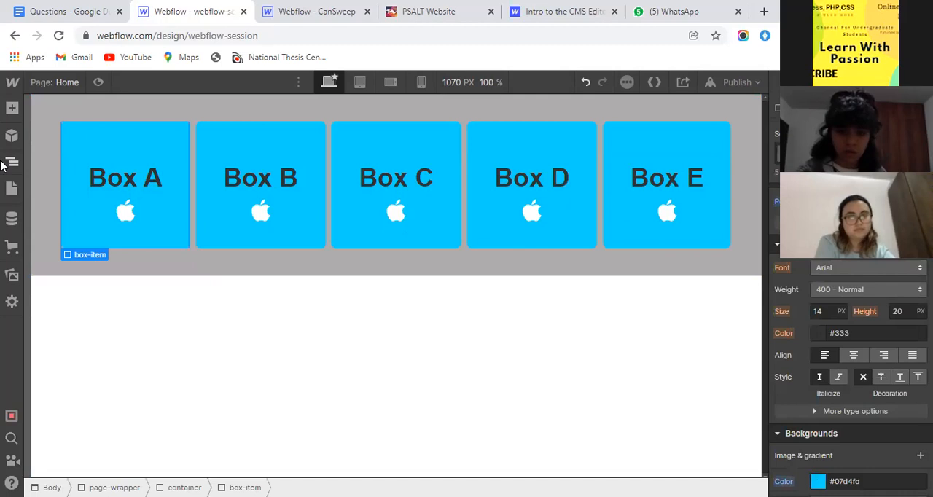
# - Add a div block to the container and move it ahead of the five box-items
pyautogui.click(10, 162)
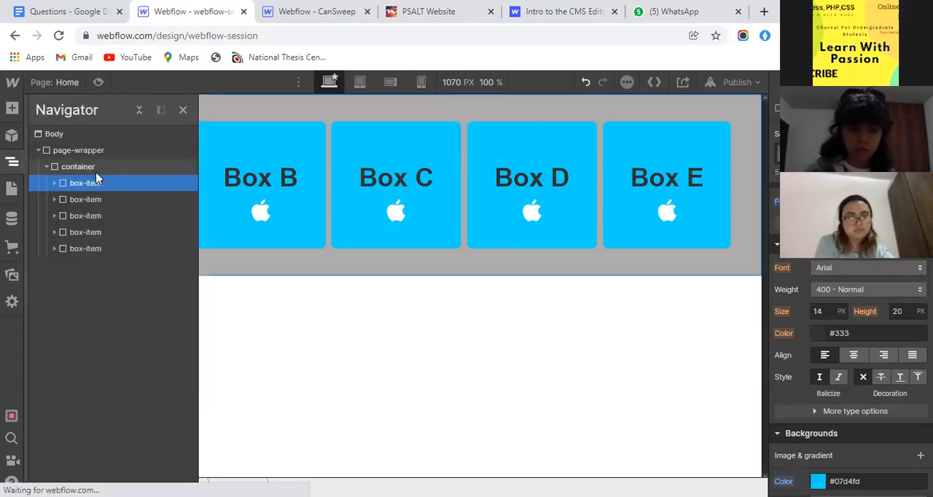
pyautogui.click(73, 166)
pyautogui.click(12, 108)
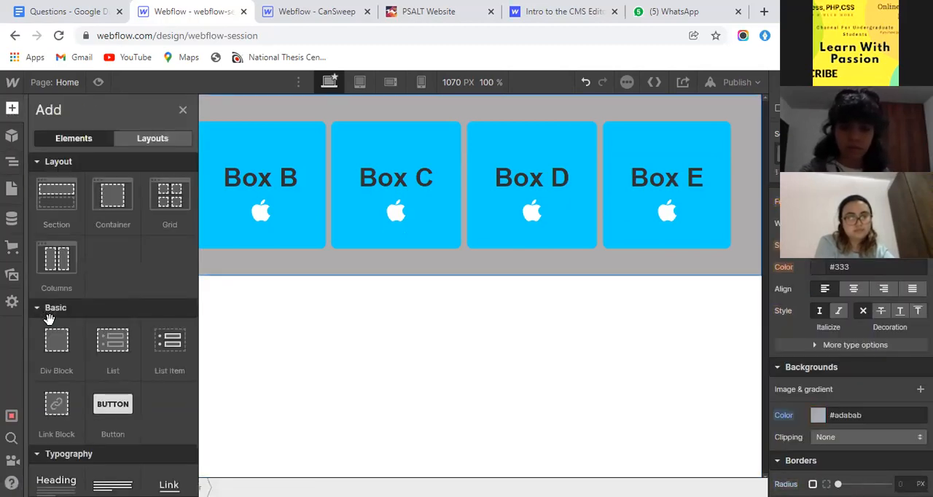
pyautogui.click(52, 340)
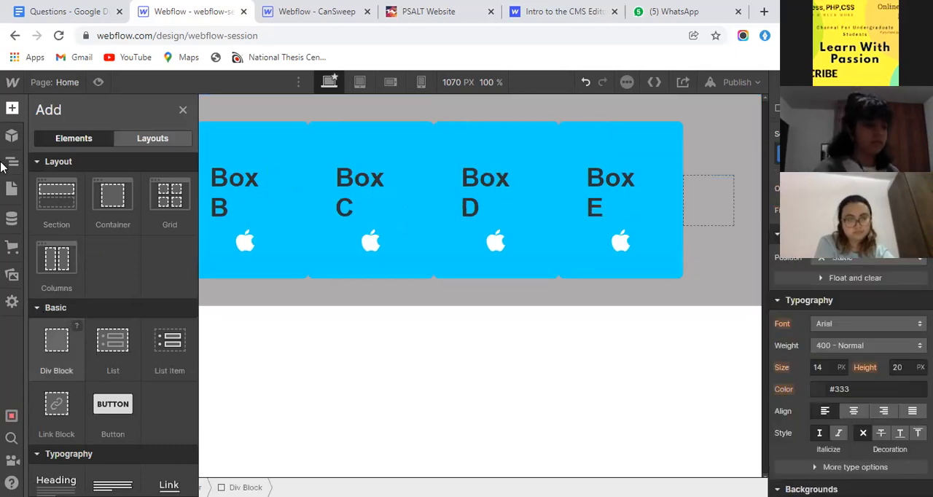
pyautogui.click(7, 163)
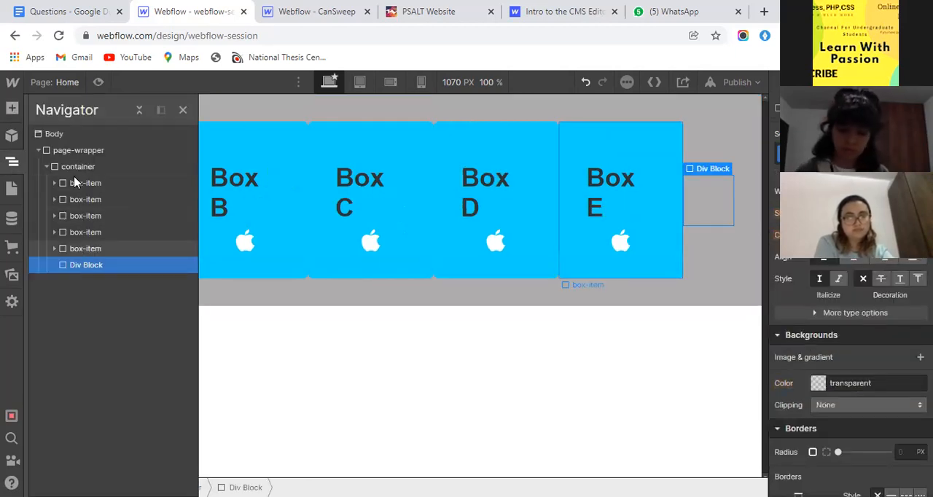
pyautogui.moveTo(75, 182); pyautogui.dragTo(87, 268)
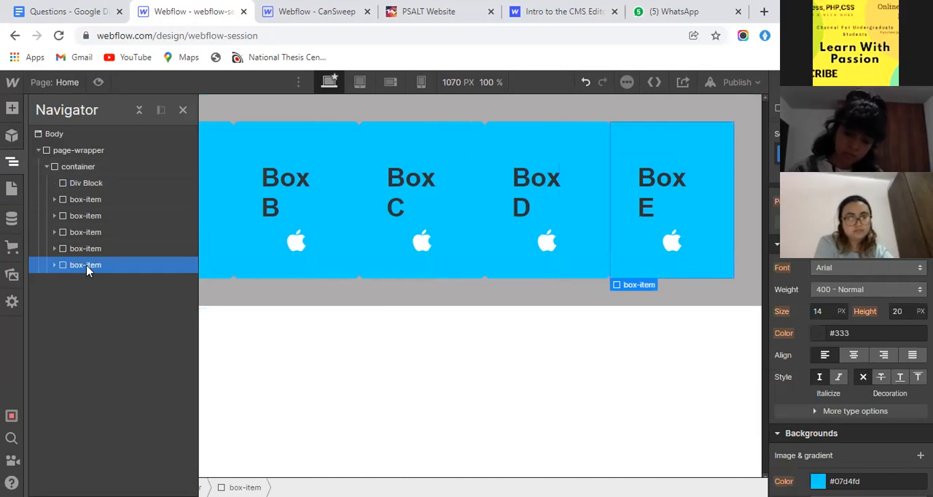
# - Give the new div block at the start of the container the class border-wrapper
pyautogui.click(83, 184)
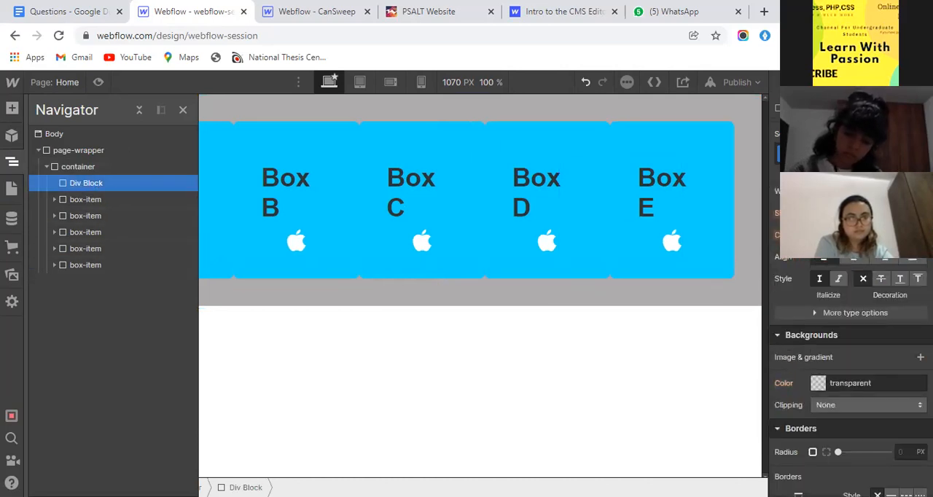
pyautogui.click(849, 154)
pyautogui.write('b')
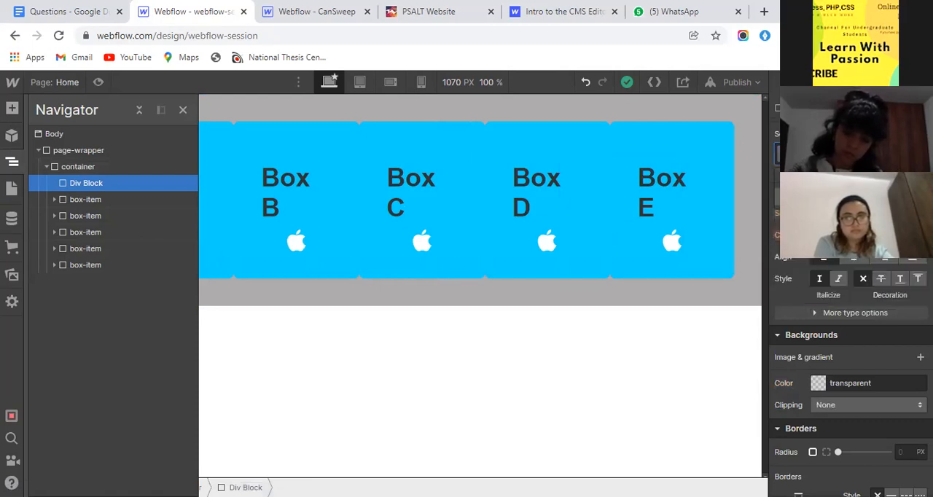
pyautogui.press('Return')
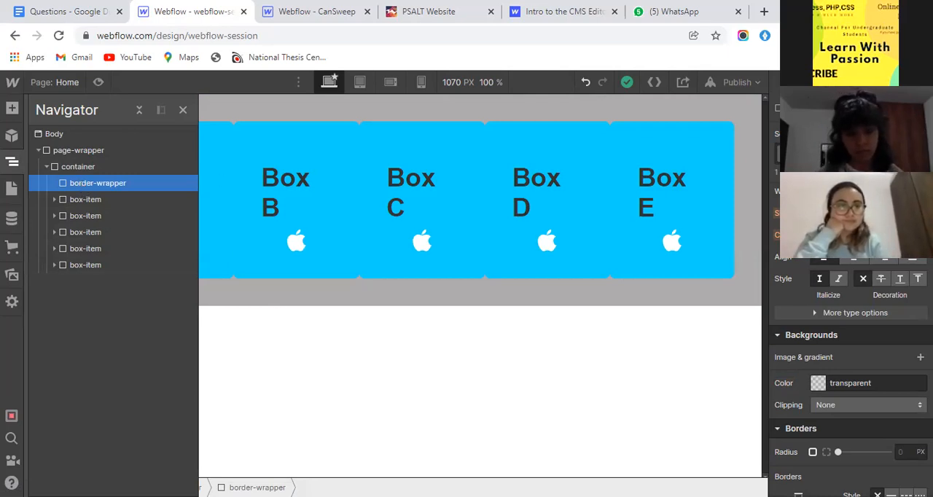
# - Nest the first box-item, Box A, inside the border-wrapper and select the wrapper
pyautogui.click(76, 201)
pyautogui.moveTo(85, 195); pyautogui.dragTo(100, 183)
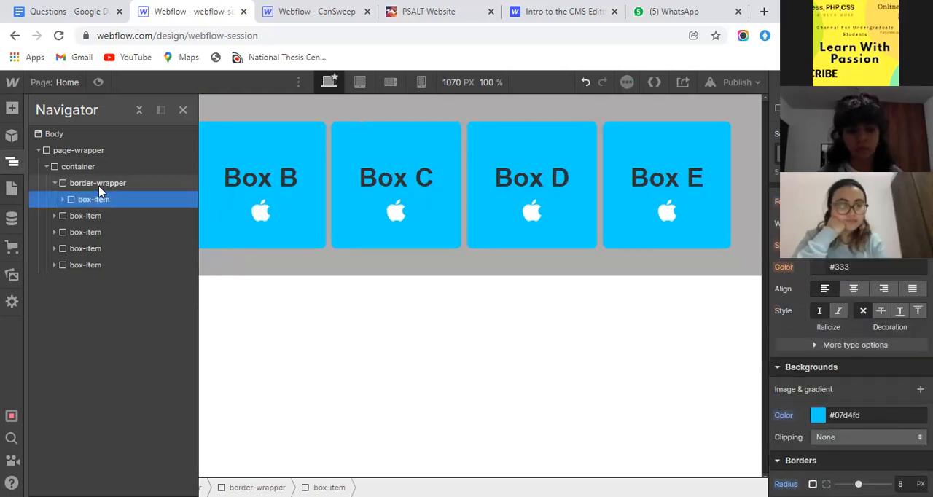
pyautogui.click(100, 185)
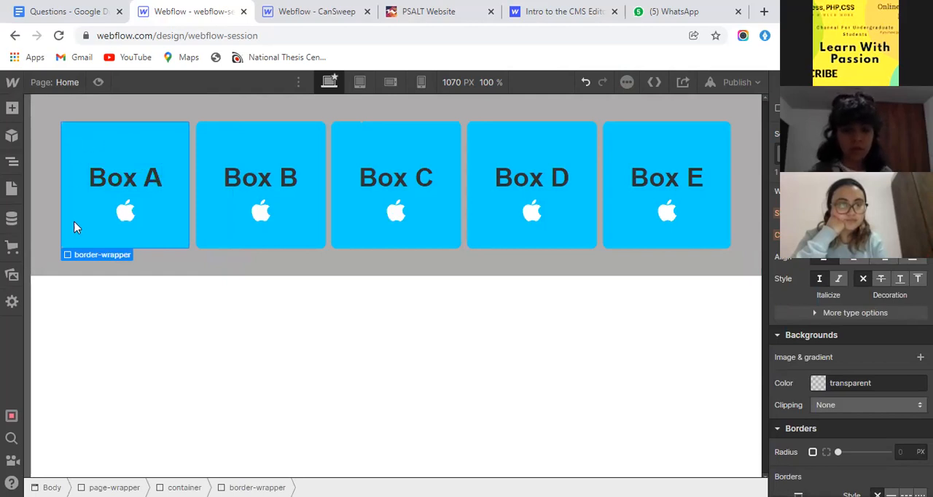
# - Add a div block inside the border-wrapper below the box-item and give it the class border-box
pyautogui.click(12, 162)
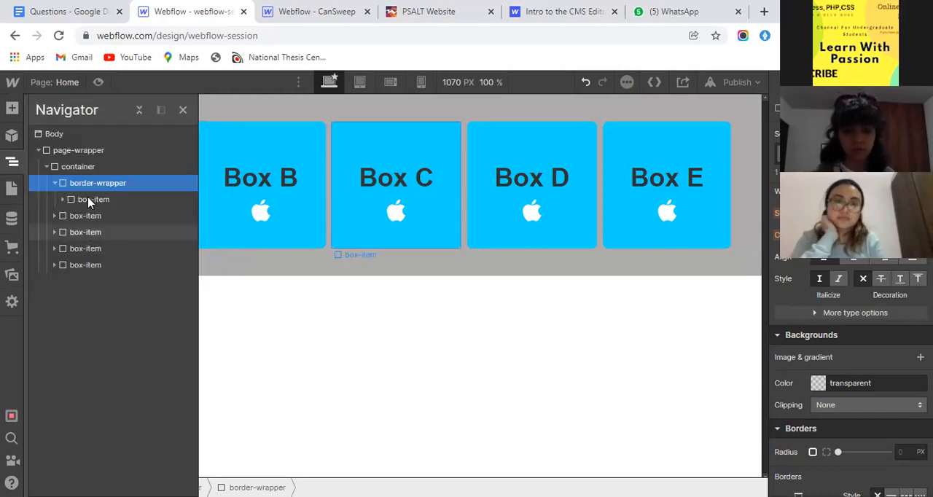
pyautogui.click(91, 198)
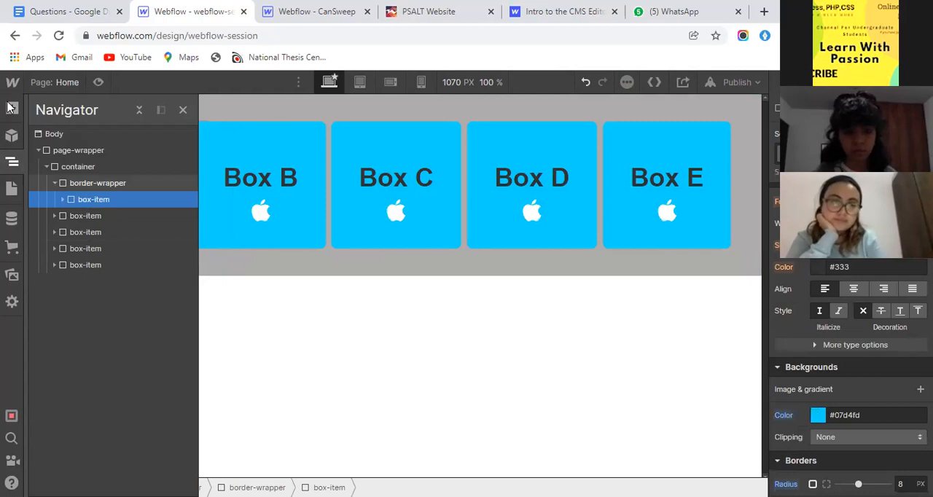
pyautogui.click(98, 183)
pyautogui.click(11, 108)
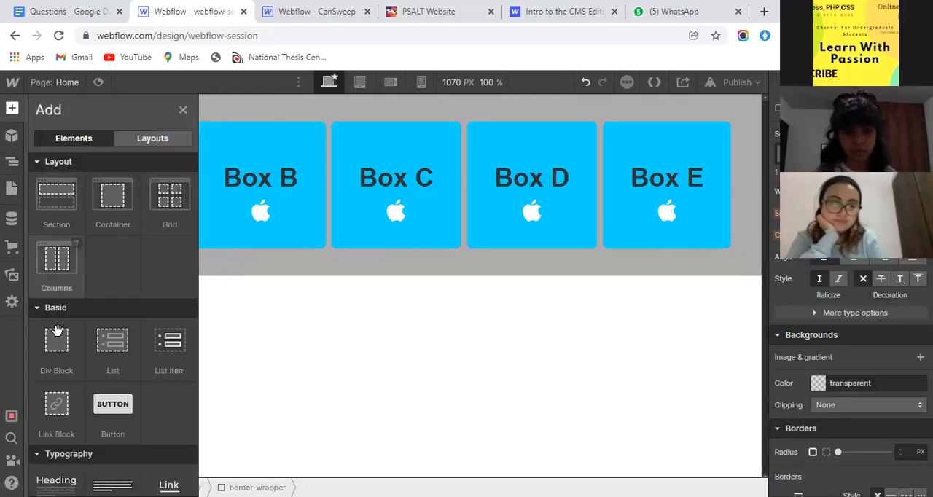
pyautogui.click(57, 335)
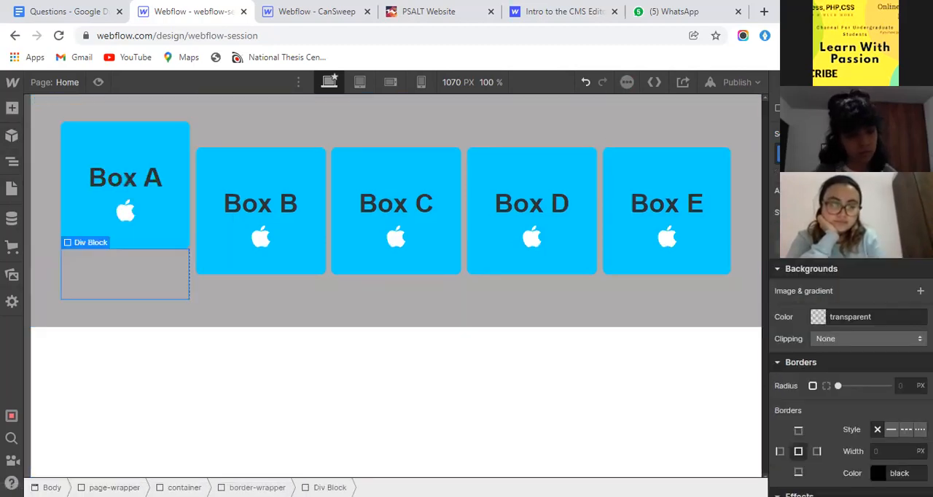
pyautogui.click(845, 154)
pyautogui.write('b')
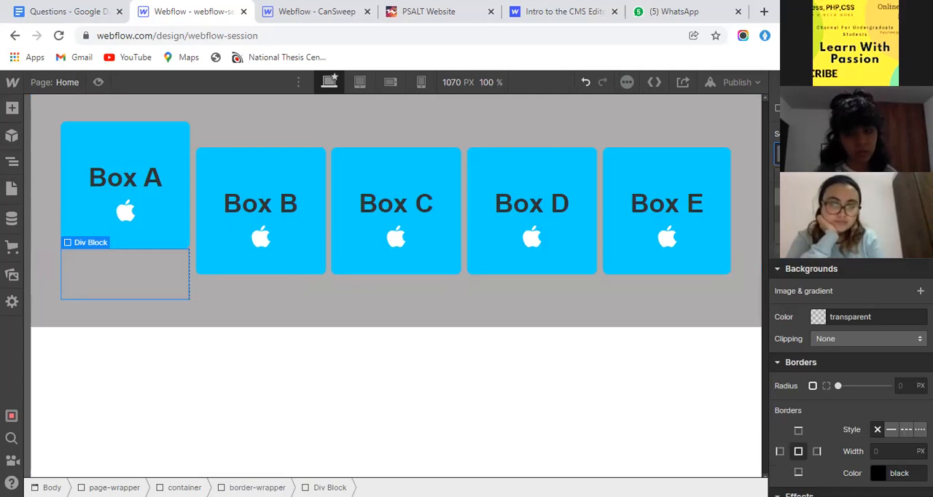
pyautogui.press('Return')
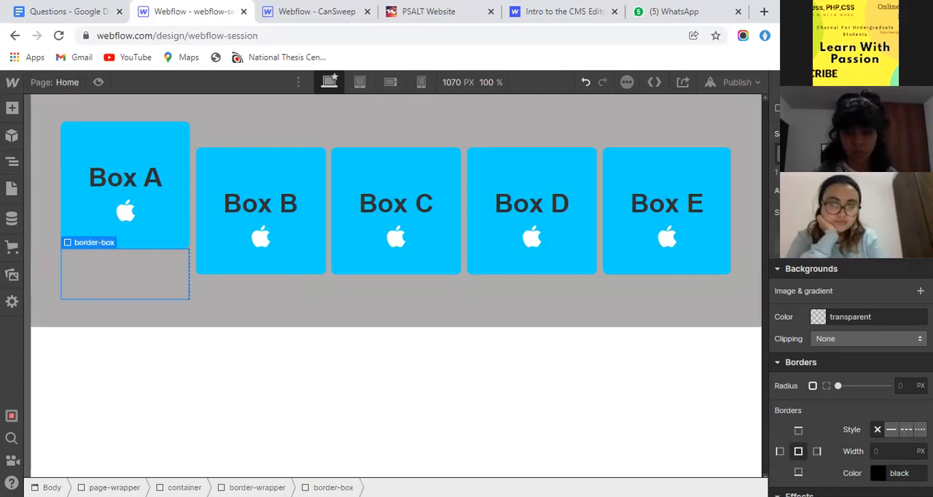
# - Give the border-box a solid red border with color #f10a0a and a width of 2 px
pyautogui.scroll(-3, 880, 341)
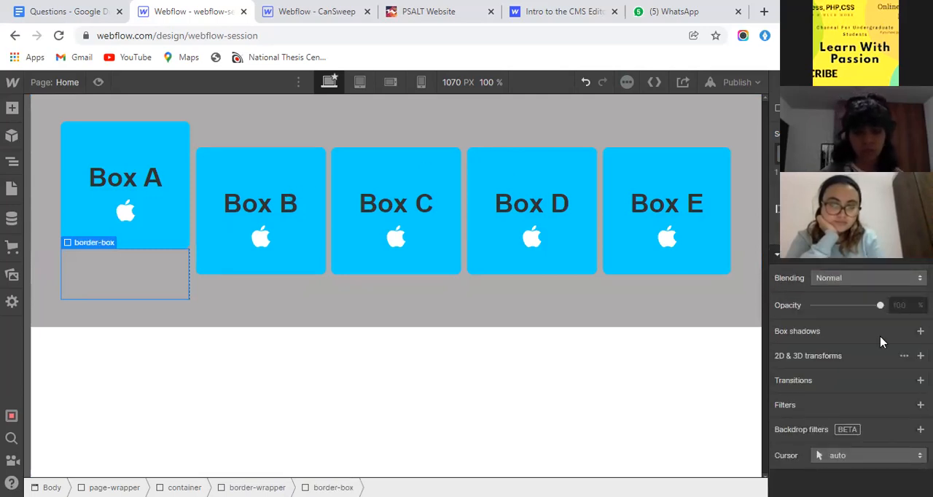
pyautogui.scroll(2, 880, 340)
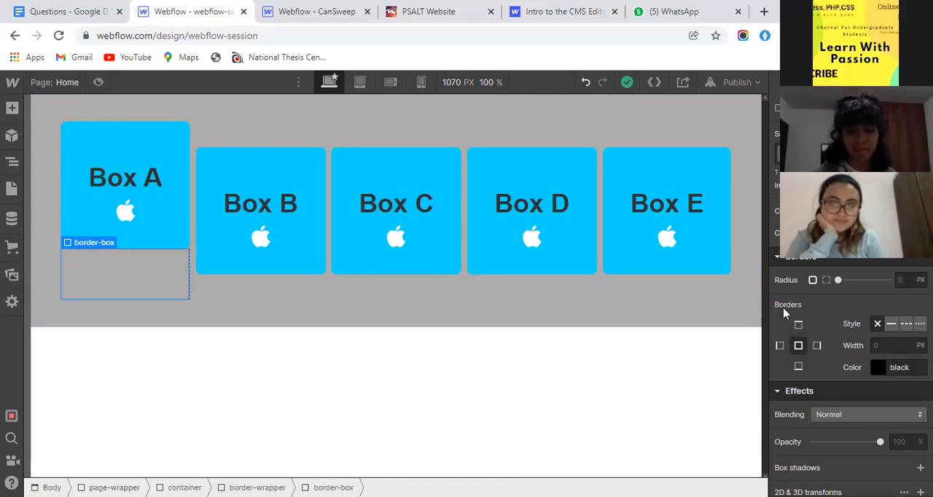
pyautogui.click(890, 325)
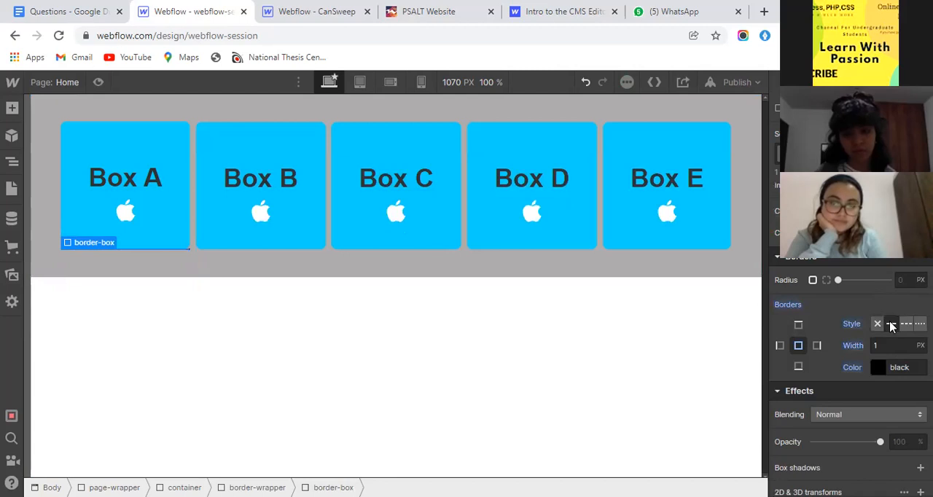
pyautogui.click(880, 368)
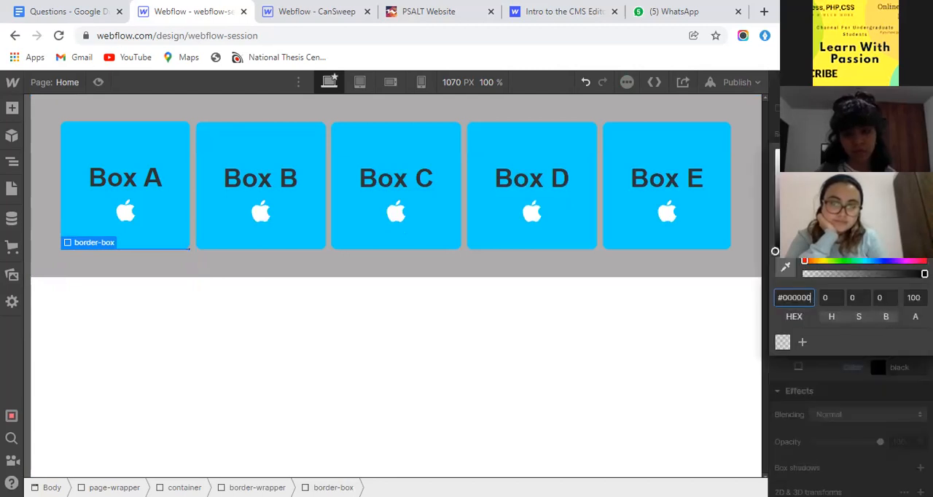
pyautogui.click(921, 155)
pyautogui.click(855, 376)
pyautogui.click(878, 347)
pyautogui.write('2')
pyautogui.press('Return')
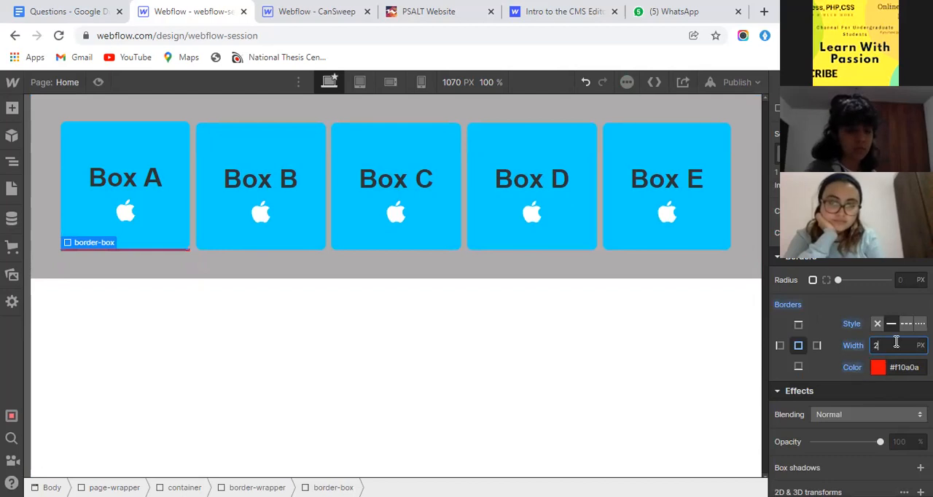
# - Set the border-box's corner radius to 8 px, check the red line from outside, and reselect the border-box
pyautogui.click(905, 279)
pyautogui.write('8')
pyautogui.press('Return')
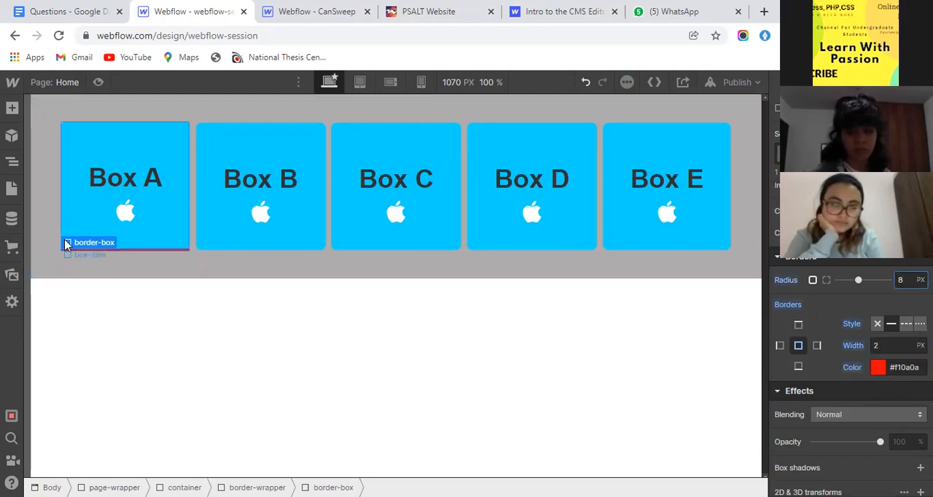
pyautogui.click(131, 254)
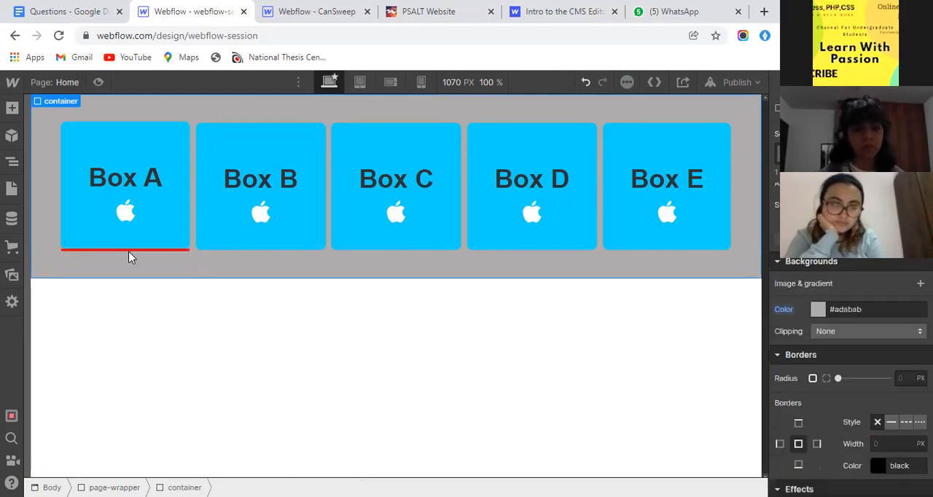
pyautogui.click(115, 249)
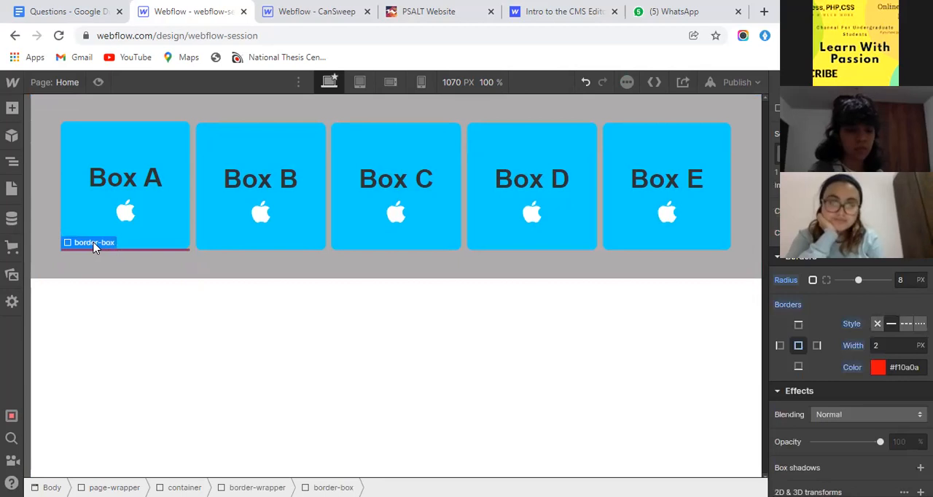
# - Check the framed cards on the PSALT Website for reference, and set the border-wrapper's position to Relative in Webflow
pyautogui.click(393, 14)
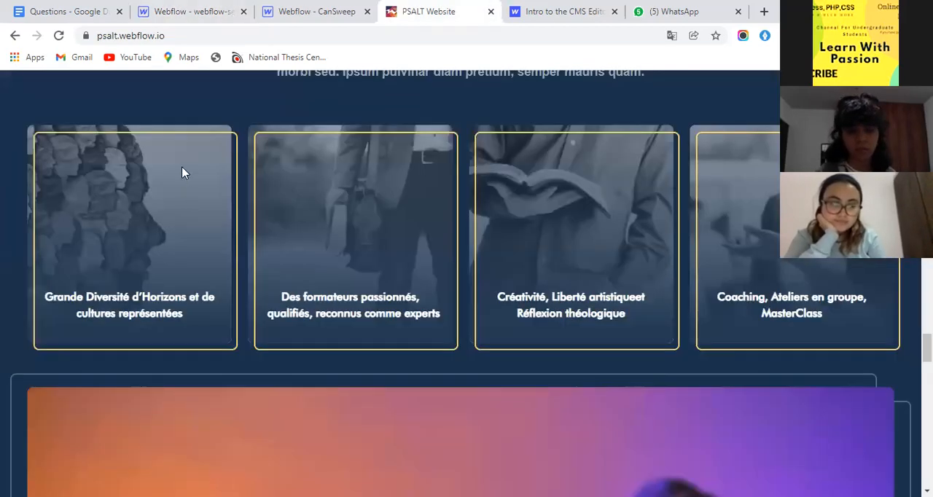
pyautogui.click(206, 9)
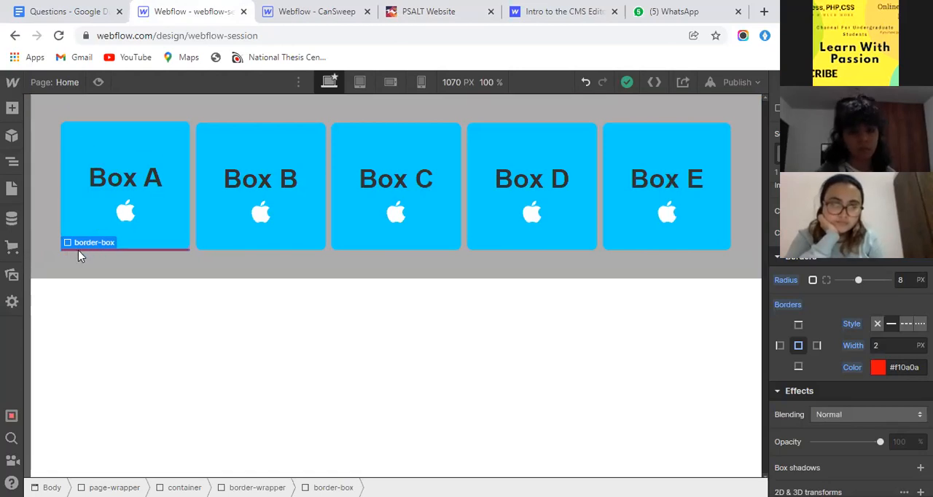
pyautogui.moveTo(78, 246)
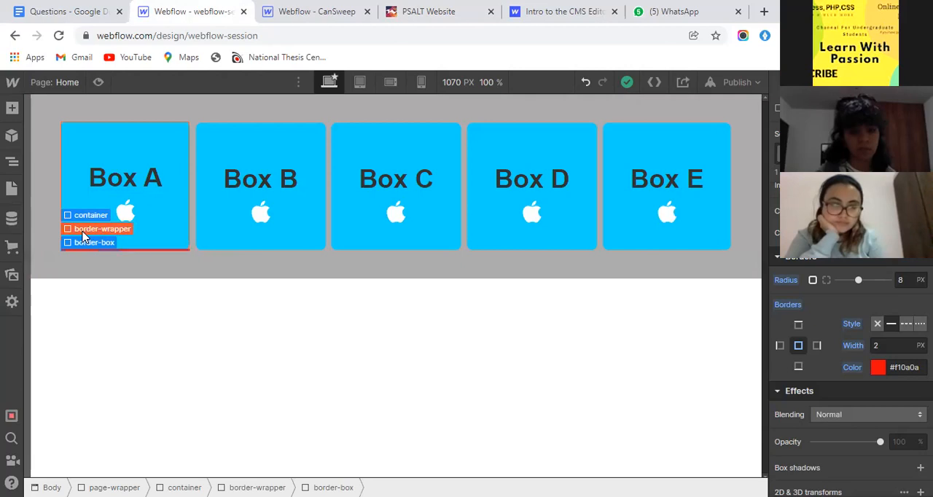
pyautogui.click(82, 234)
pyautogui.scroll(5, 838, 342)
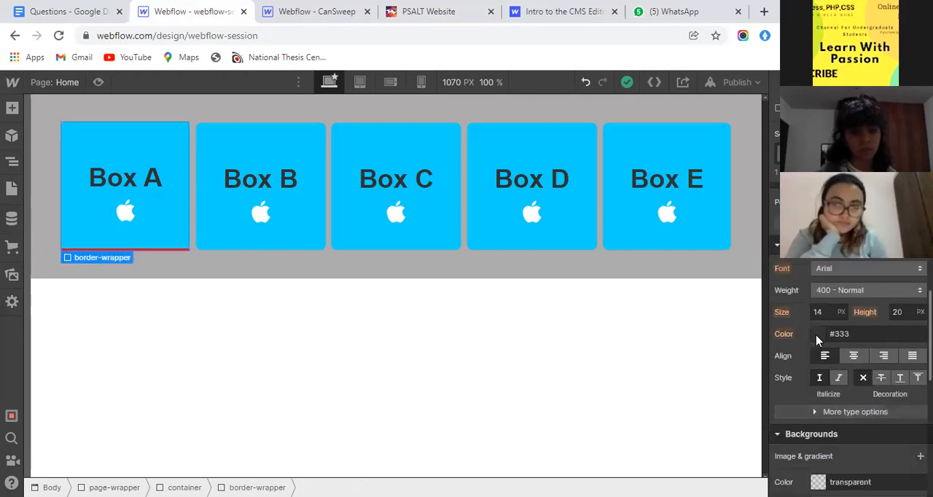
pyautogui.click(860, 201)
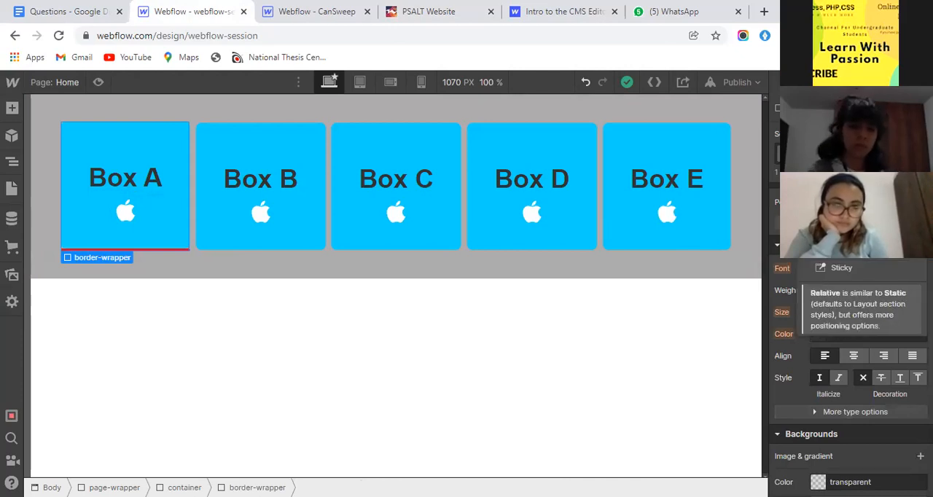
pyautogui.click(845, 215)
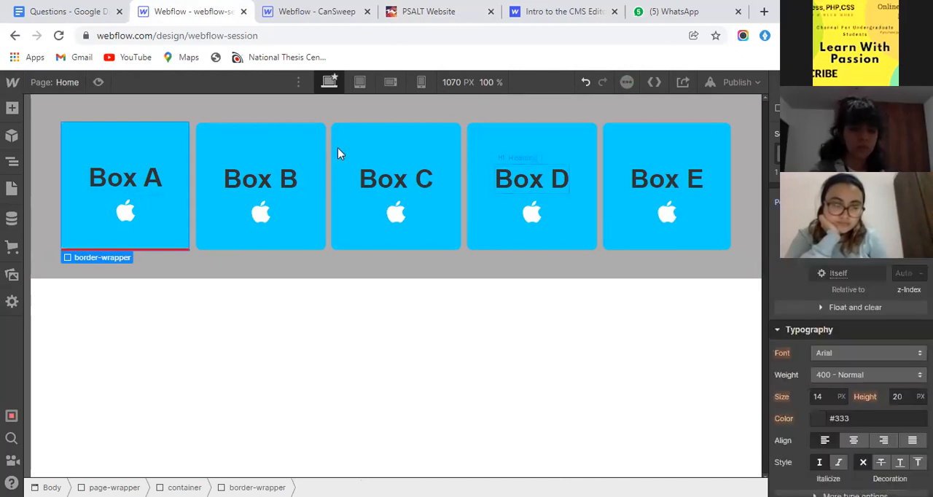
# - Set the border-box's position to Absolute and stretch it over the whole border-wrapper with 0% offsets on all sides
pyautogui.click(158, 253)
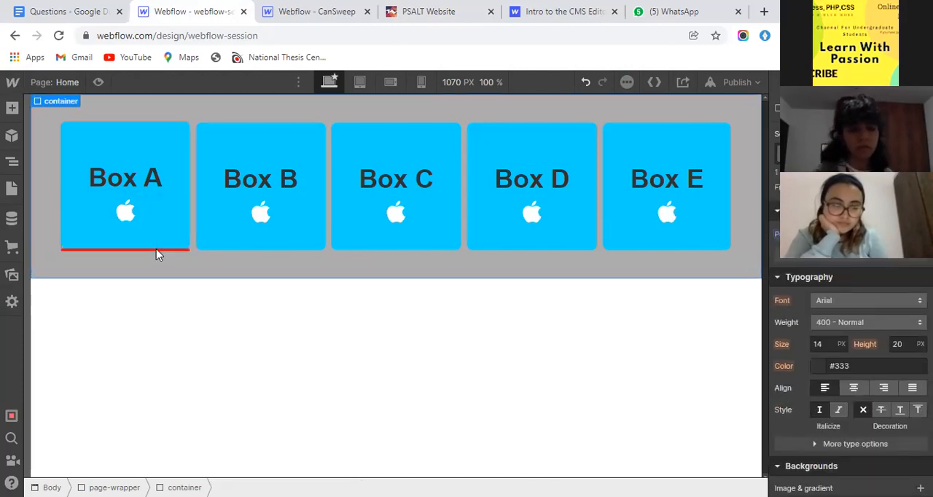
pyautogui.click(156, 249)
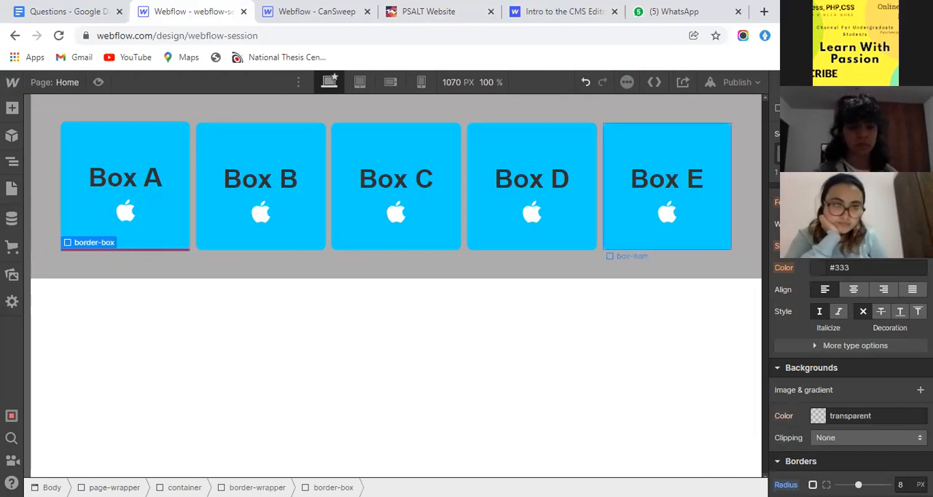
pyautogui.scroll(1, 878, 319)
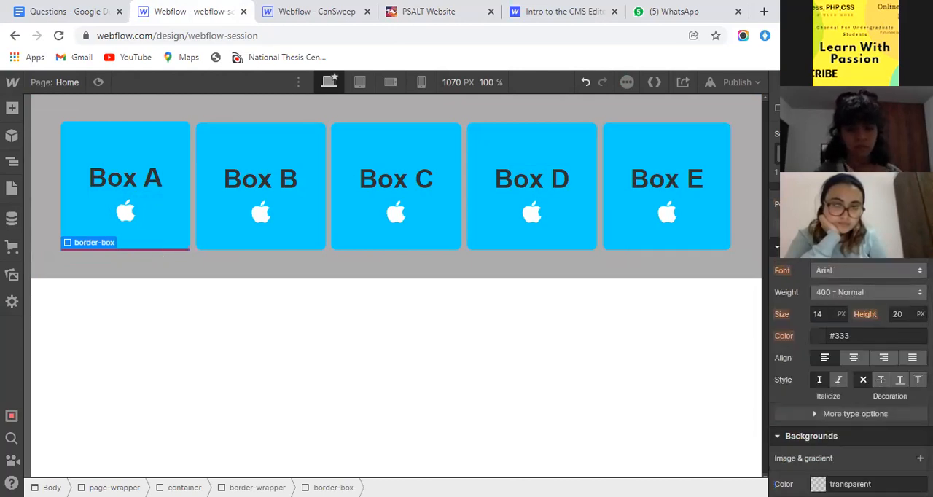
pyautogui.click(867, 205)
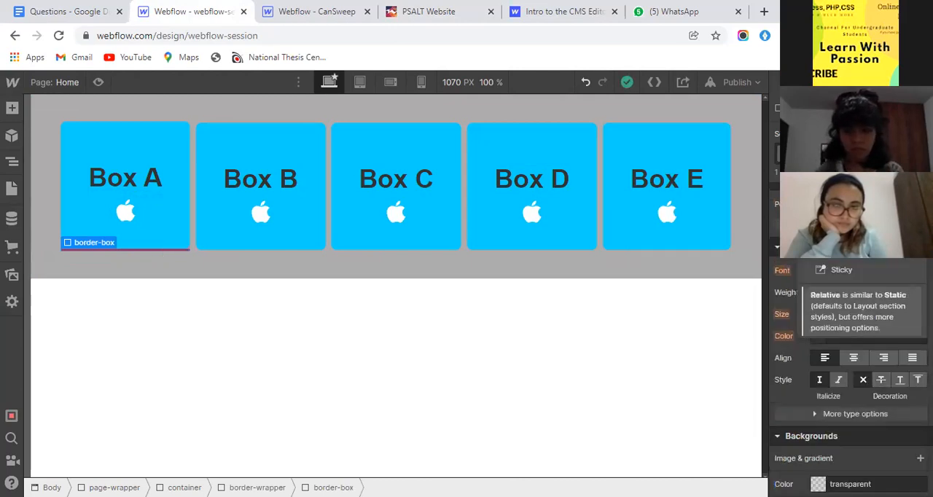
pyautogui.click(848, 235)
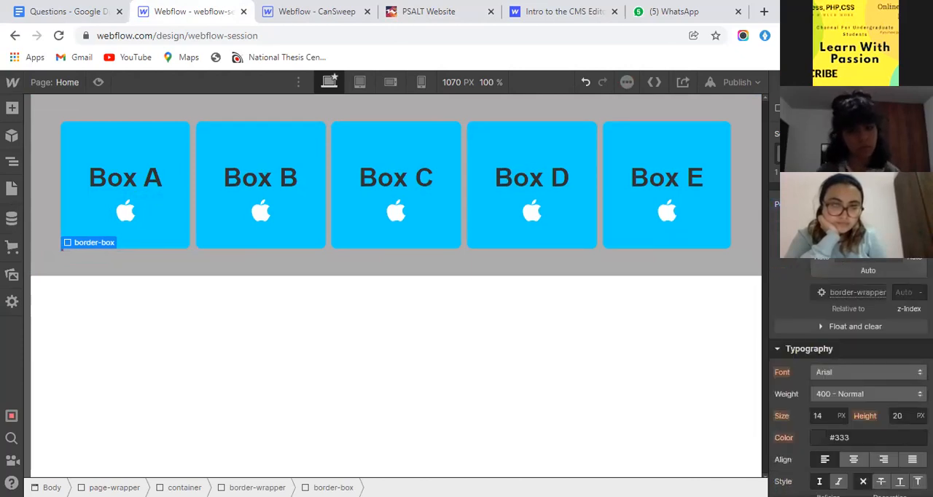
pyautogui.click(920, 225)
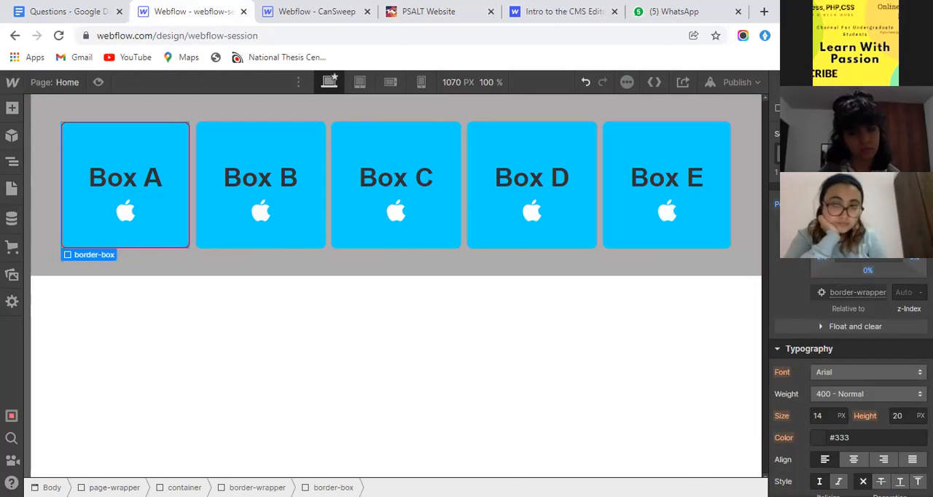
# - Examine the red frame around Box A and compare it with the offset card outlines on the PSALT Website
pyautogui.click(190, 256)
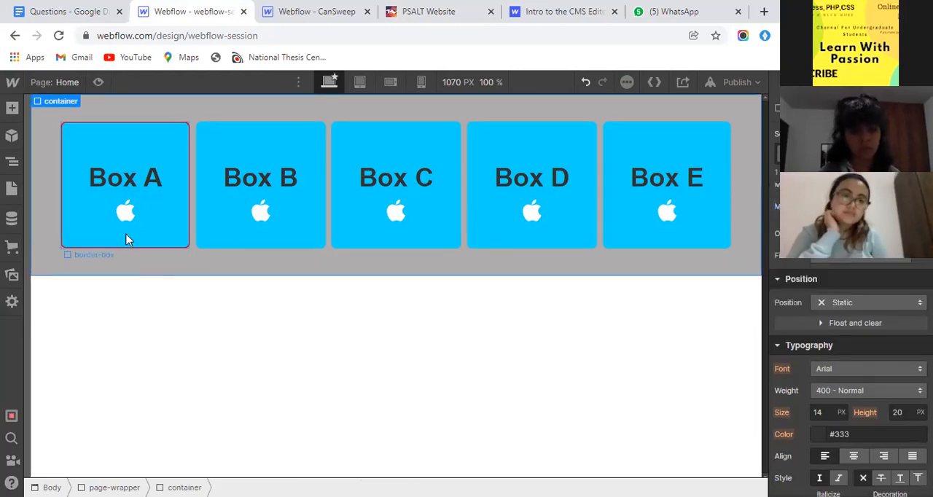
pyautogui.click(178, 149)
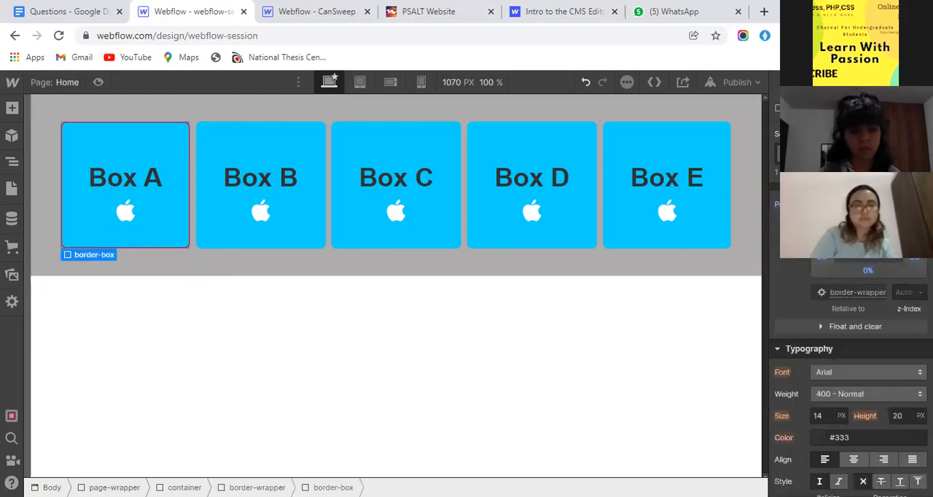
pyautogui.click(447, 11)
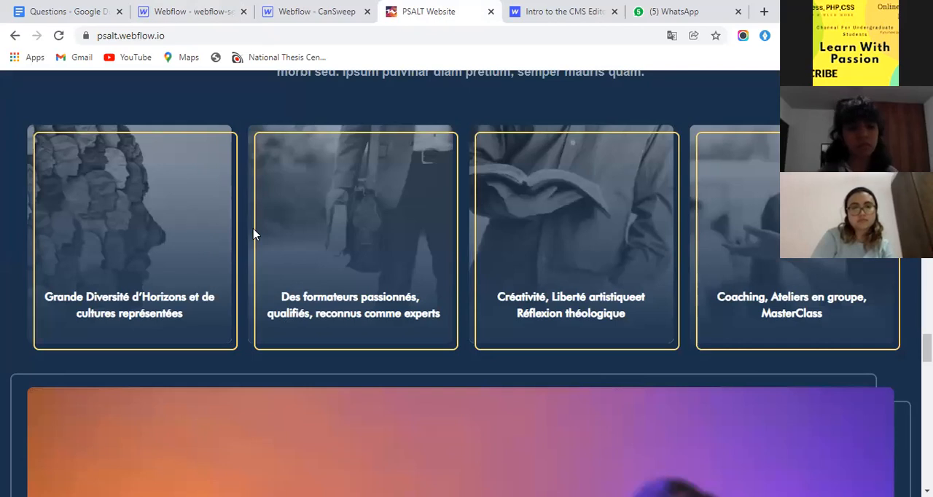
pyautogui.click(147, 9)
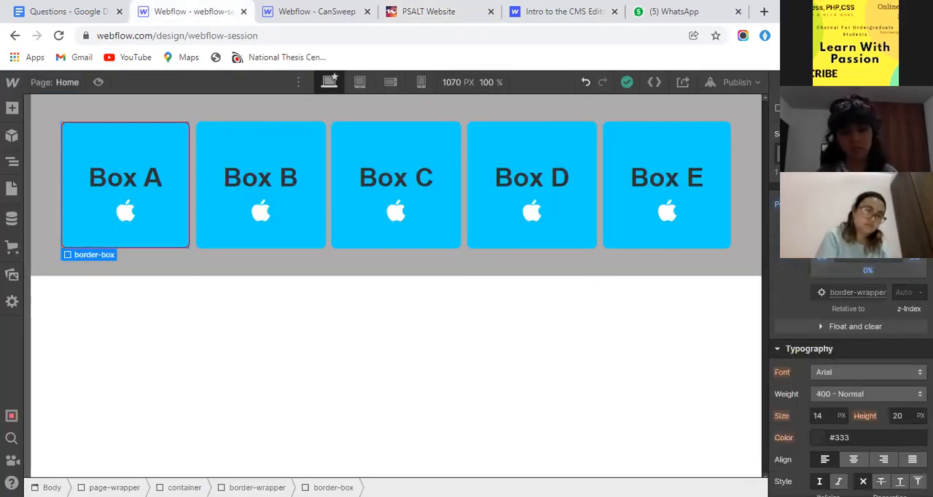
# - Set the border-box's top offset to 5%, and try a left offset of 5% before resetting it to 0%
pyautogui.click(867, 247)
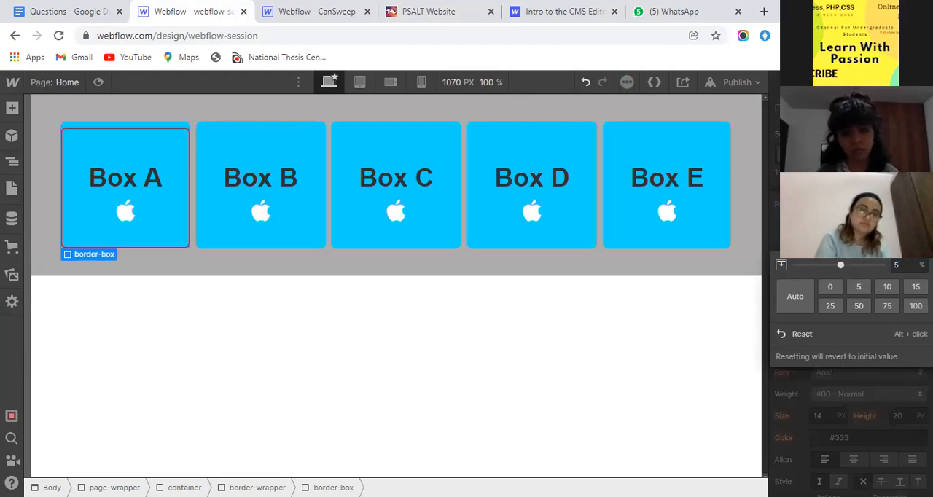
pyautogui.click(815, 260)
pyautogui.click(857, 300)
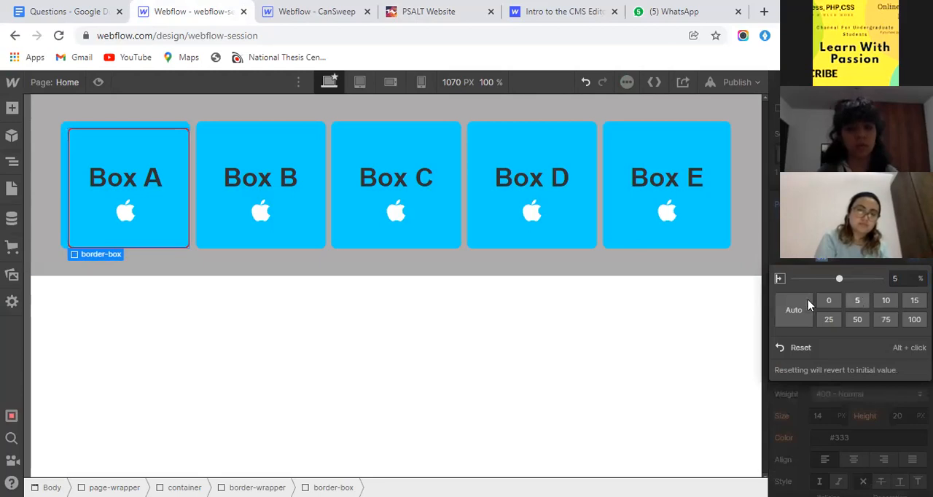
pyautogui.click(828, 300)
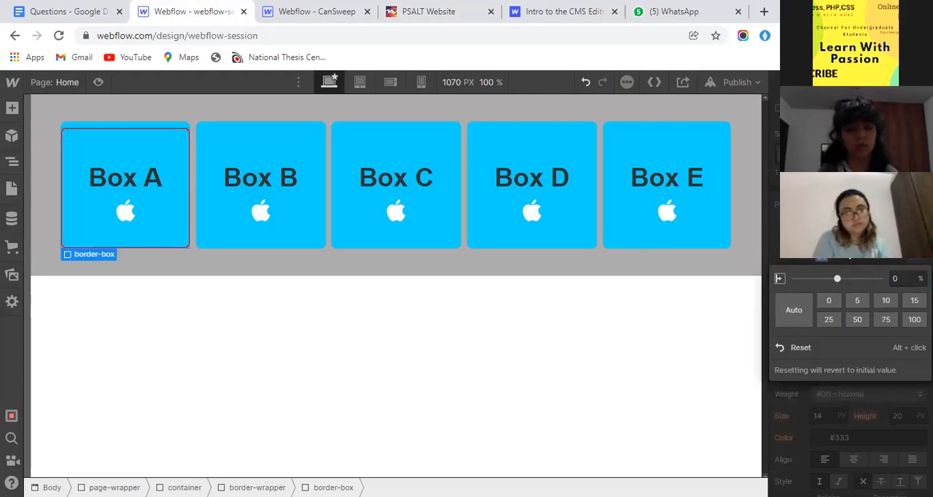
# - Shift the border-box sideways with a right offset of -5% and a left offset of 5%
pyautogui.click(914, 259)
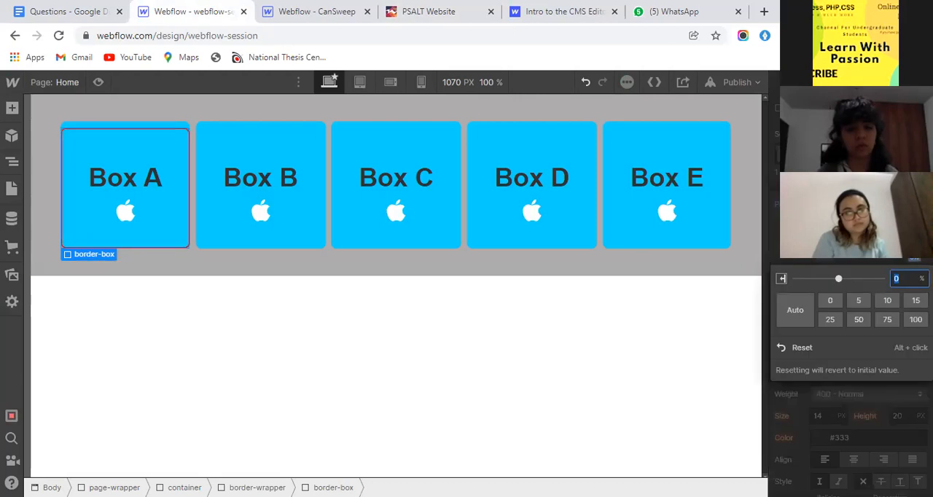
pyautogui.write('-5')
pyautogui.press('Return')
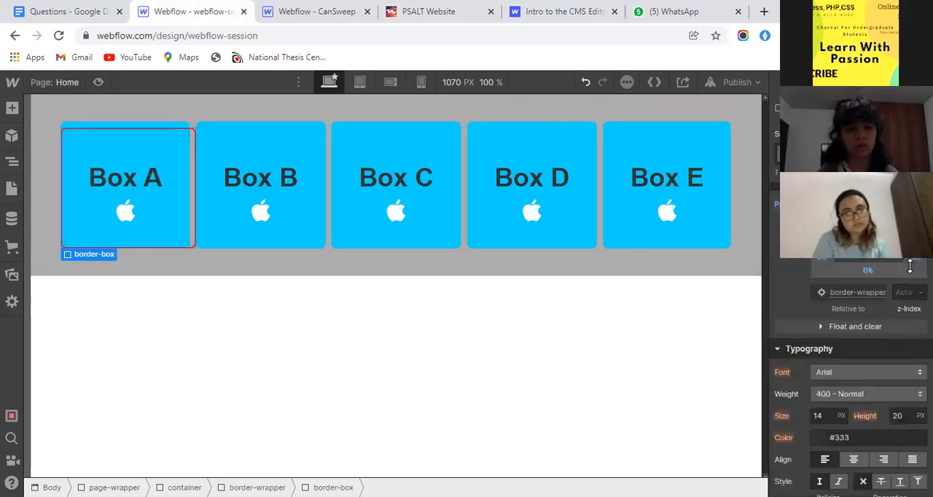
pyautogui.click(818, 263)
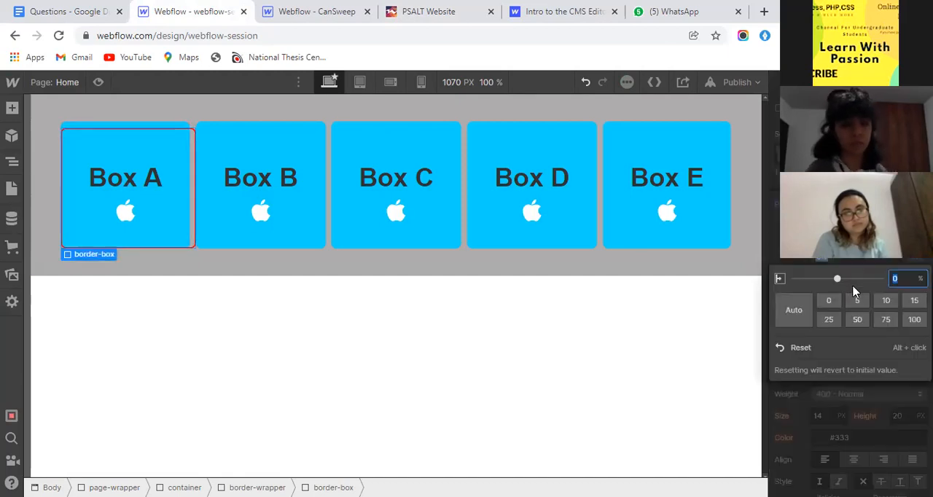
pyautogui.click(857, 300)
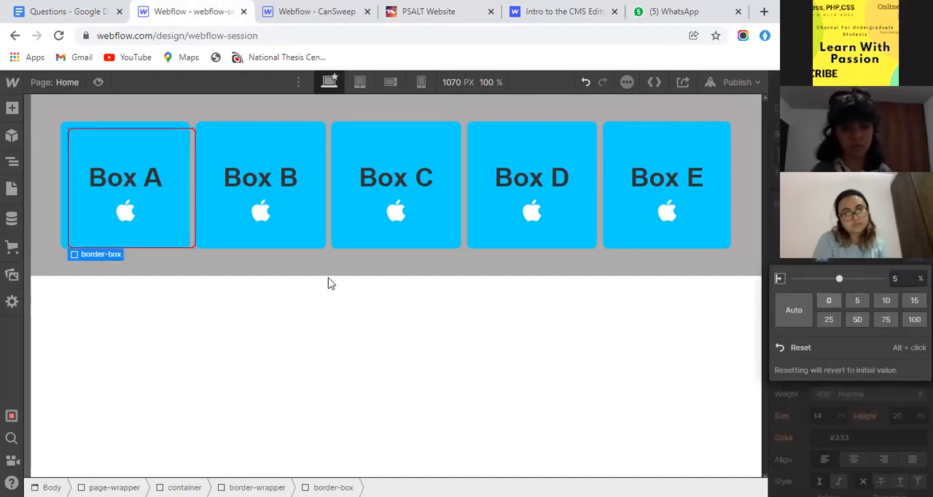
# - Check the shifted frame from outside, reselect the border-box and set its bottom offset to -5%
pyautogui.click(206, 250)
pyautogui.click(168, 244)
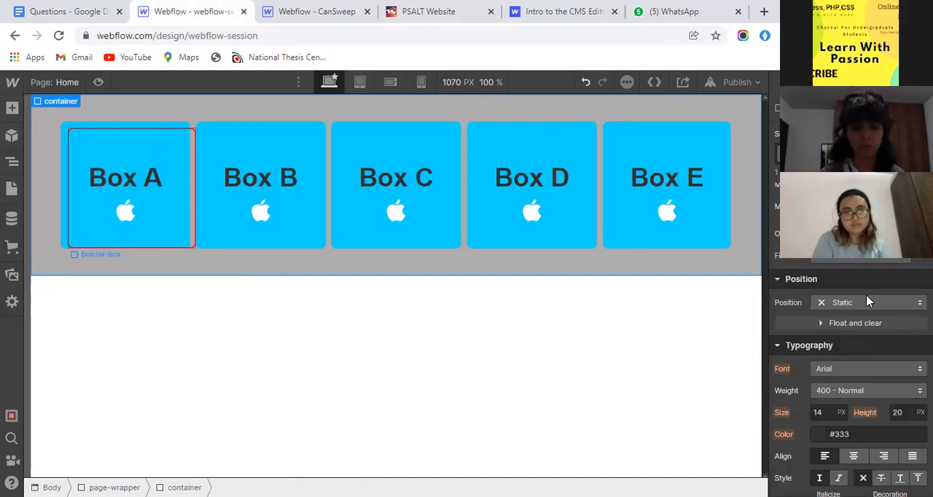
pyautogui.scroll(-4, 860, 290)
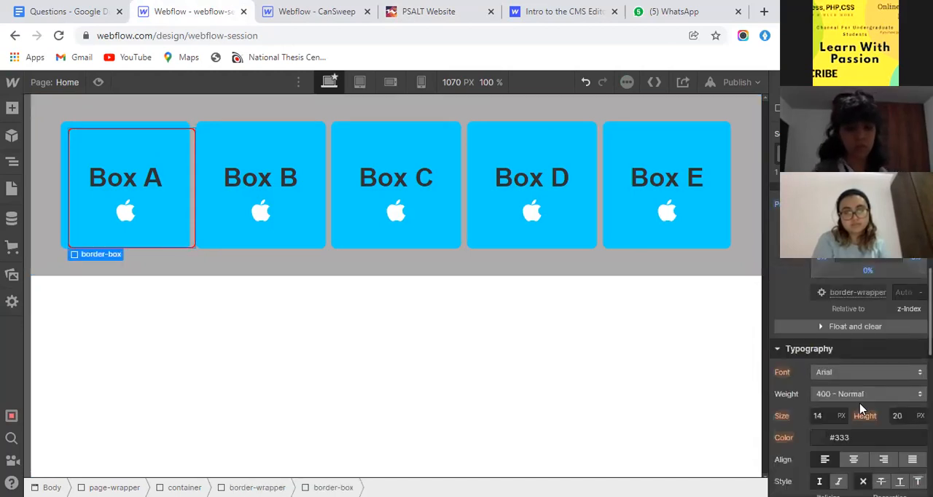
pyautogui.click(867, 271)
pyautogui.write('-5')
pyautogui.press('Return')
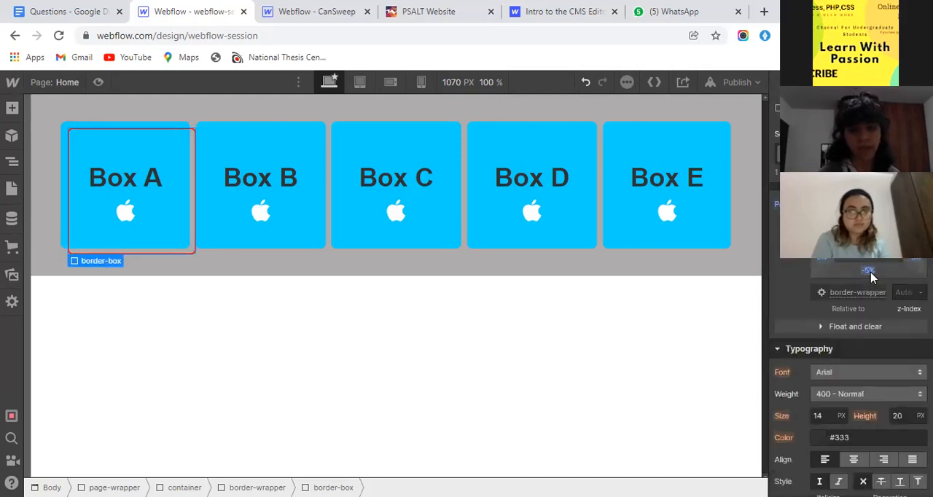
# - Review the offset frame around Box A, the nesting of the border-wrapper's elements and its position settings, and reselect the border-box
pyautogui.click(336, 271)
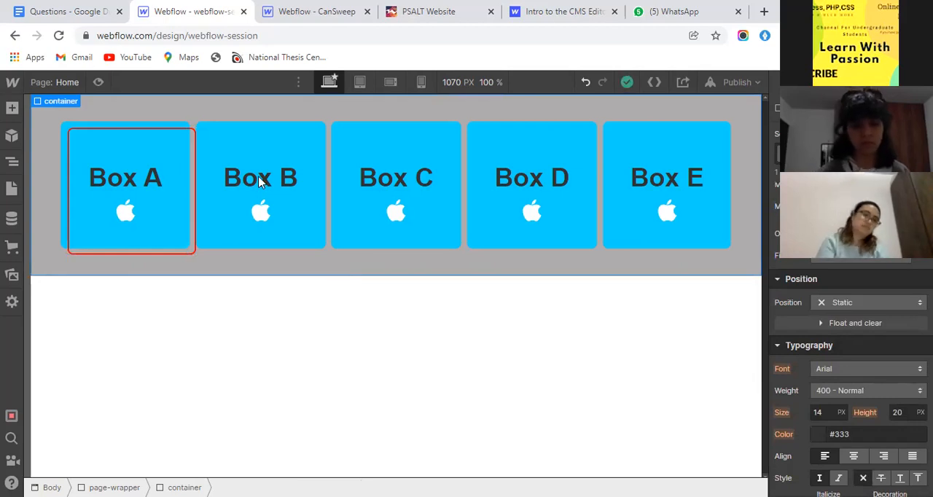
pyautogui.click(219, 133)
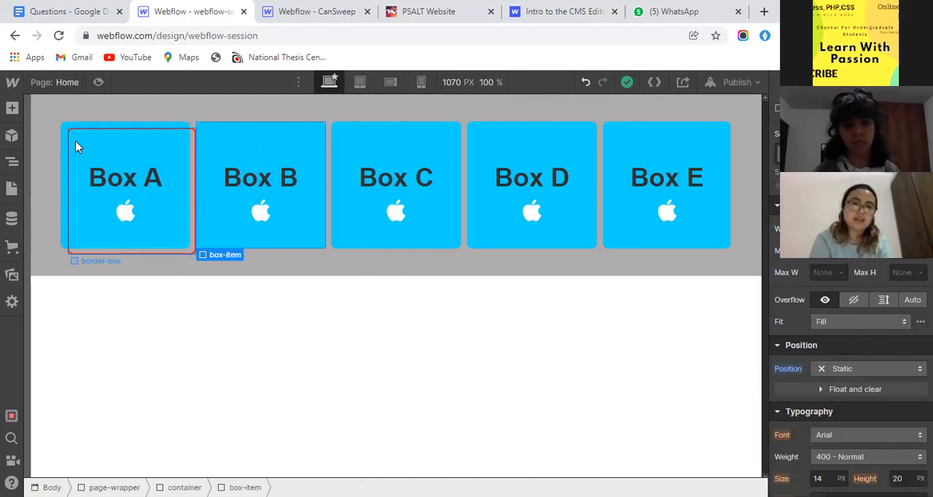
pyautogui.click(7, 158)
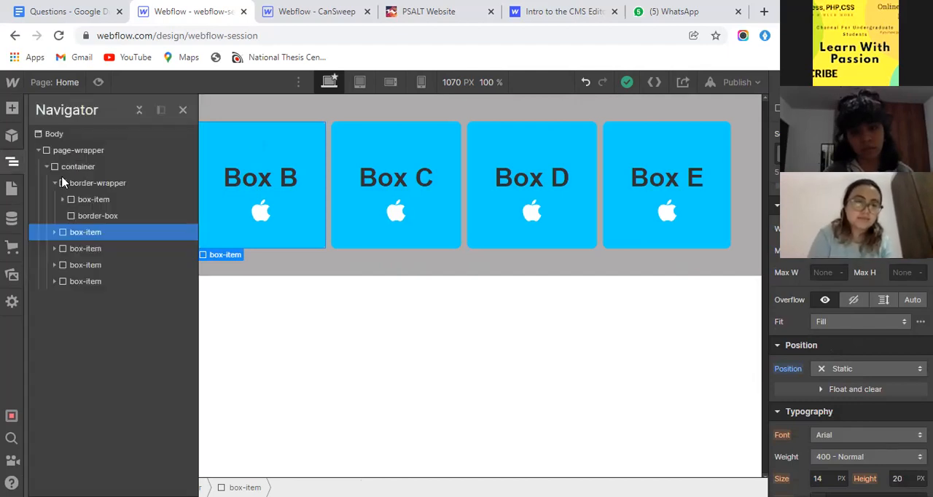
pyautogui.click(82, 185)
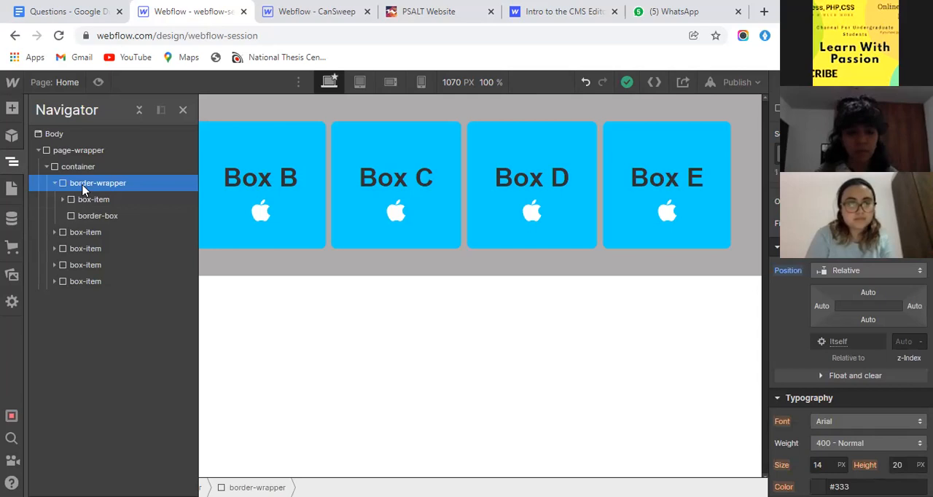
pyautogui.click(12, 161)
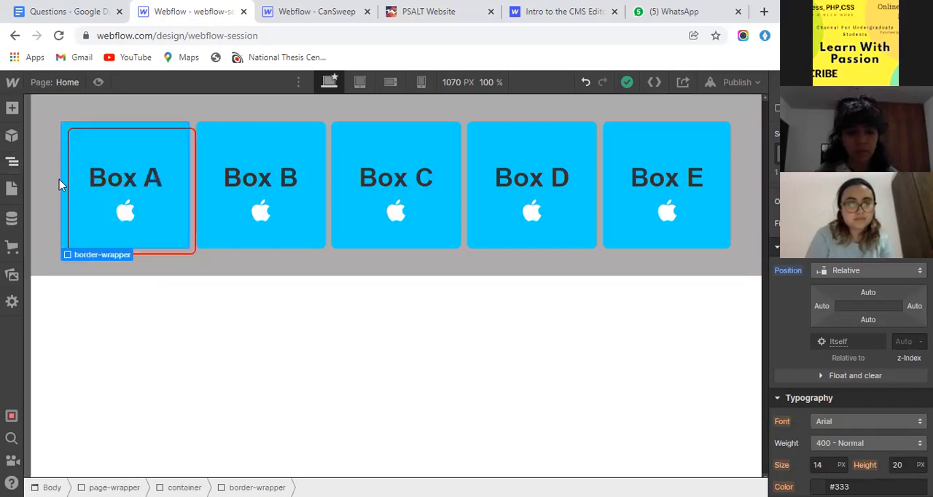
pyautogui.click(156, 270)
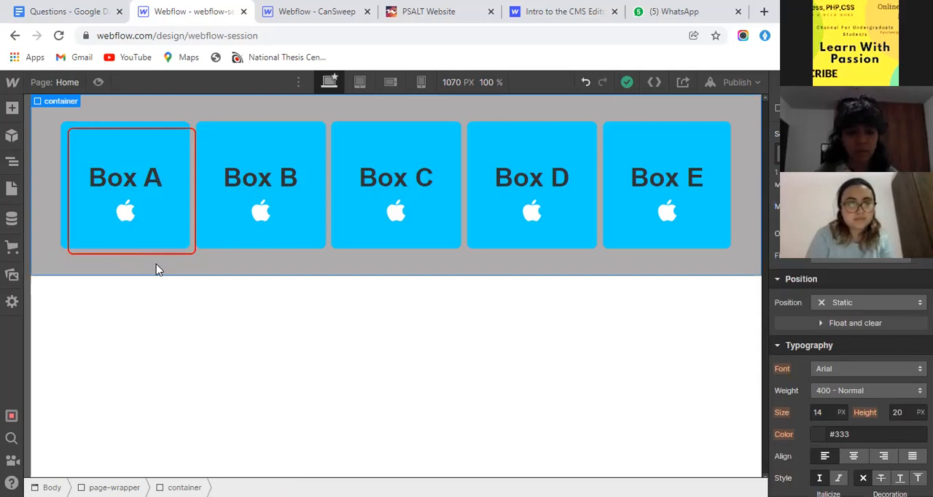
pyautogui.click(194, 191)
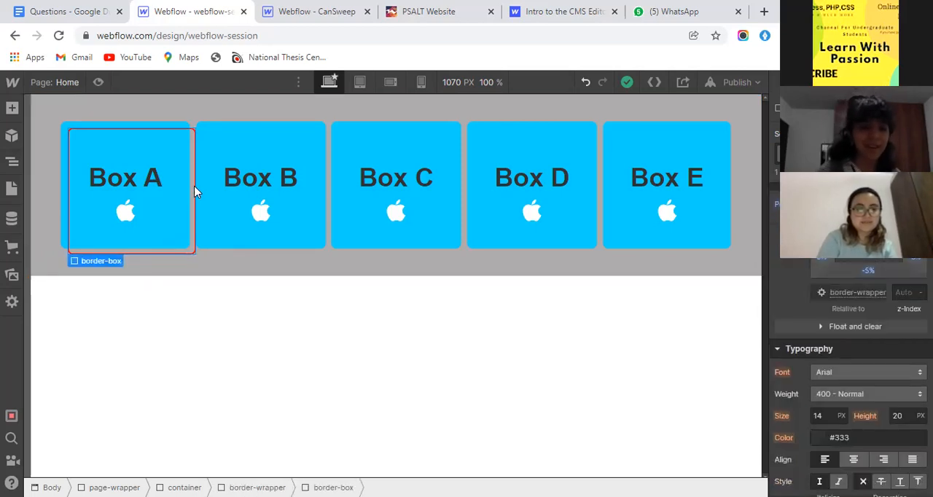